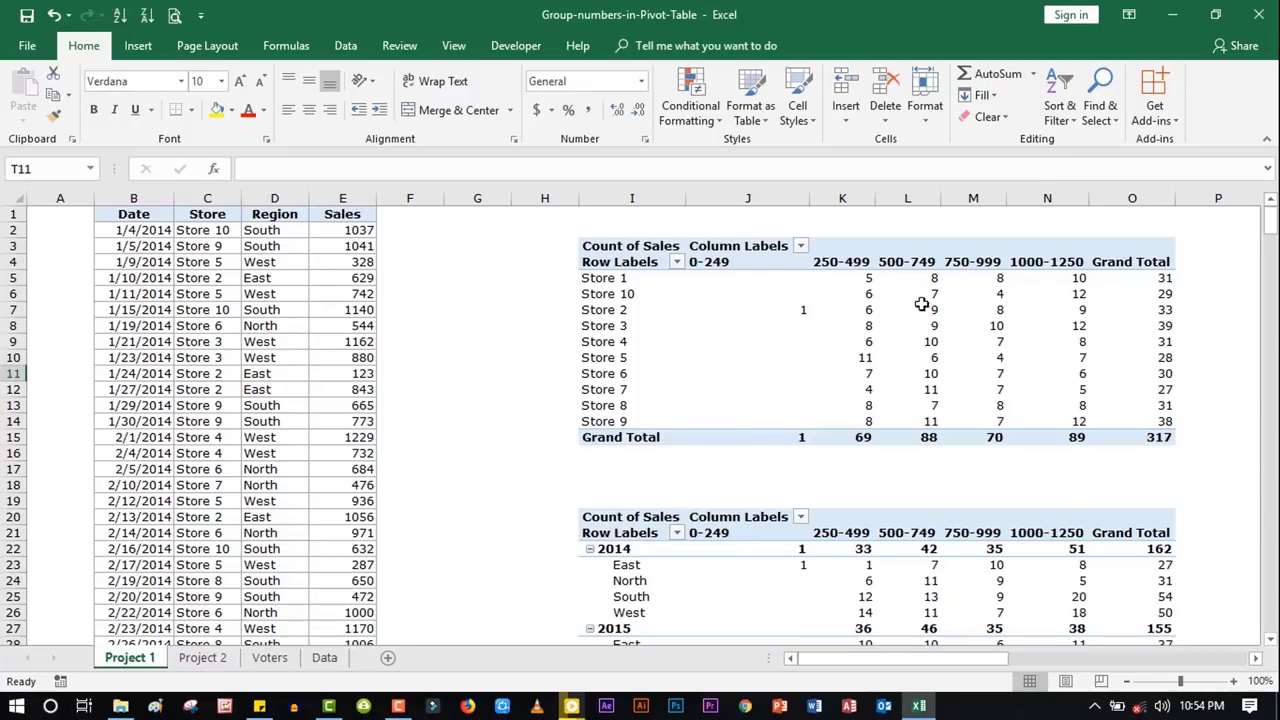
- Scroll and drag around the YouTube page to look over the channel
scroll(905, 350, "down", 3)
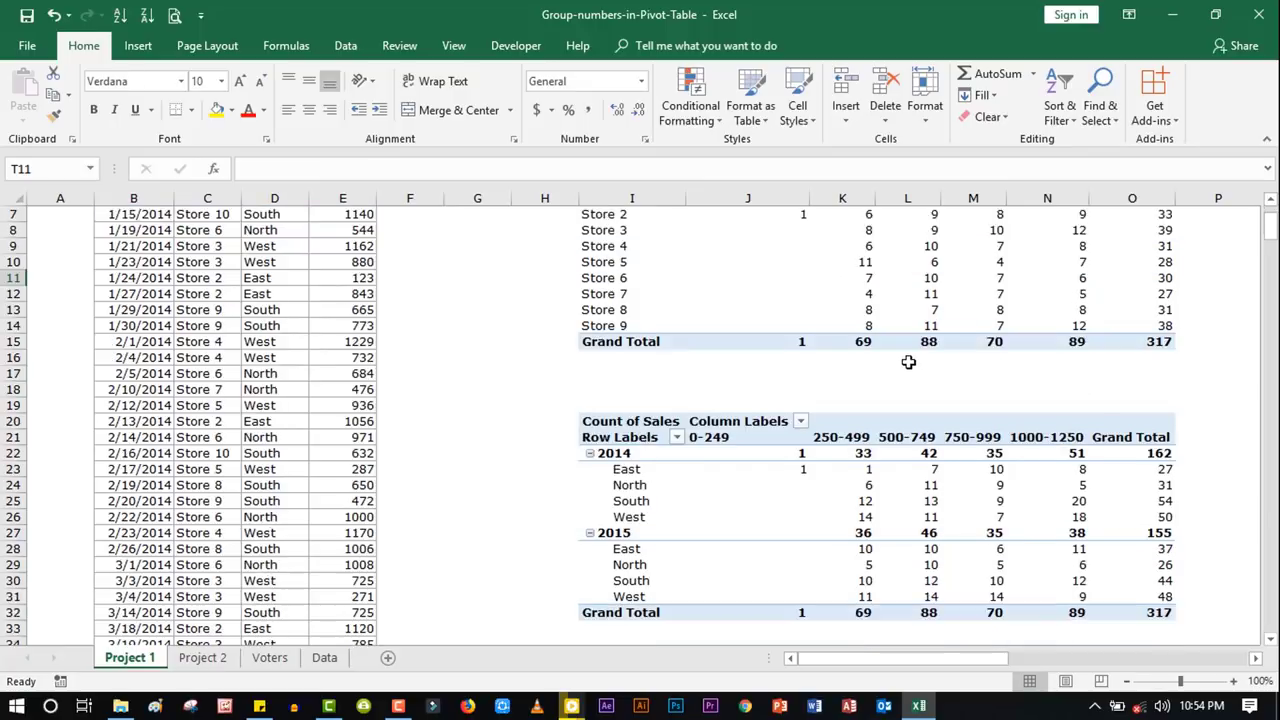
left_click_drag(925, 660, 1071, 660)
scroll(791, 426, "up", 3)
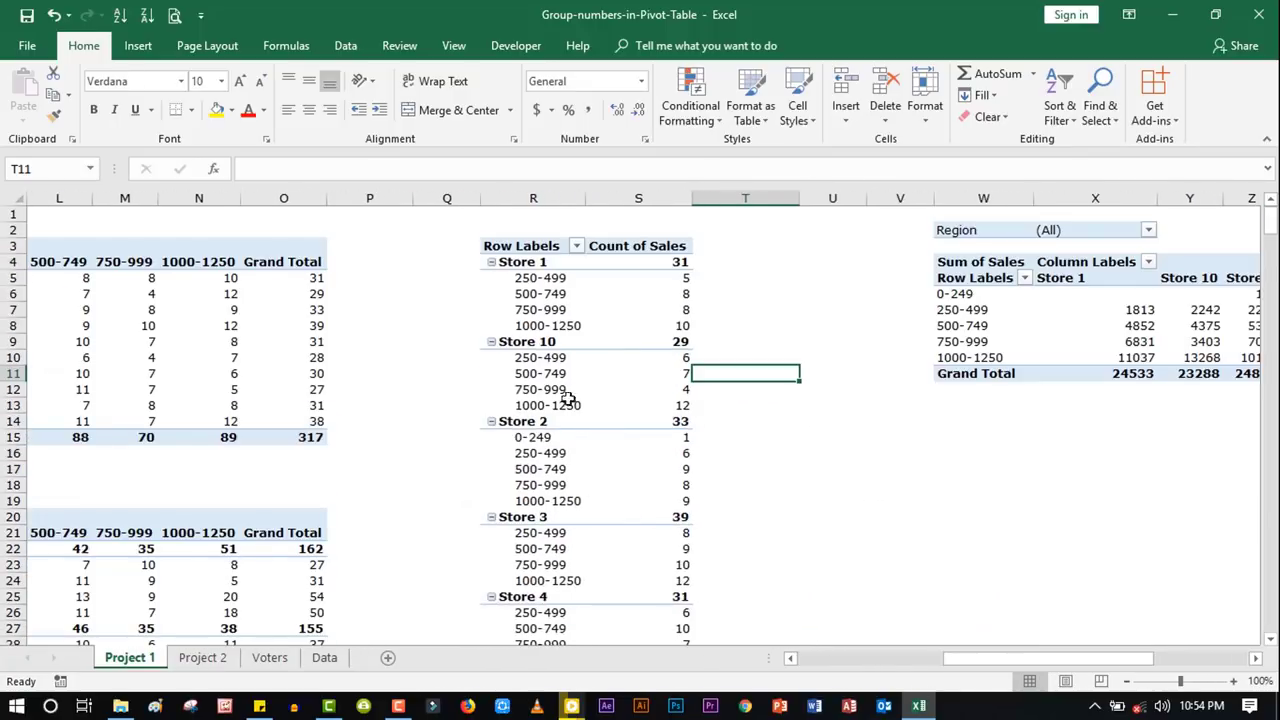
left_click_drag(986, 664, 1085, 672)
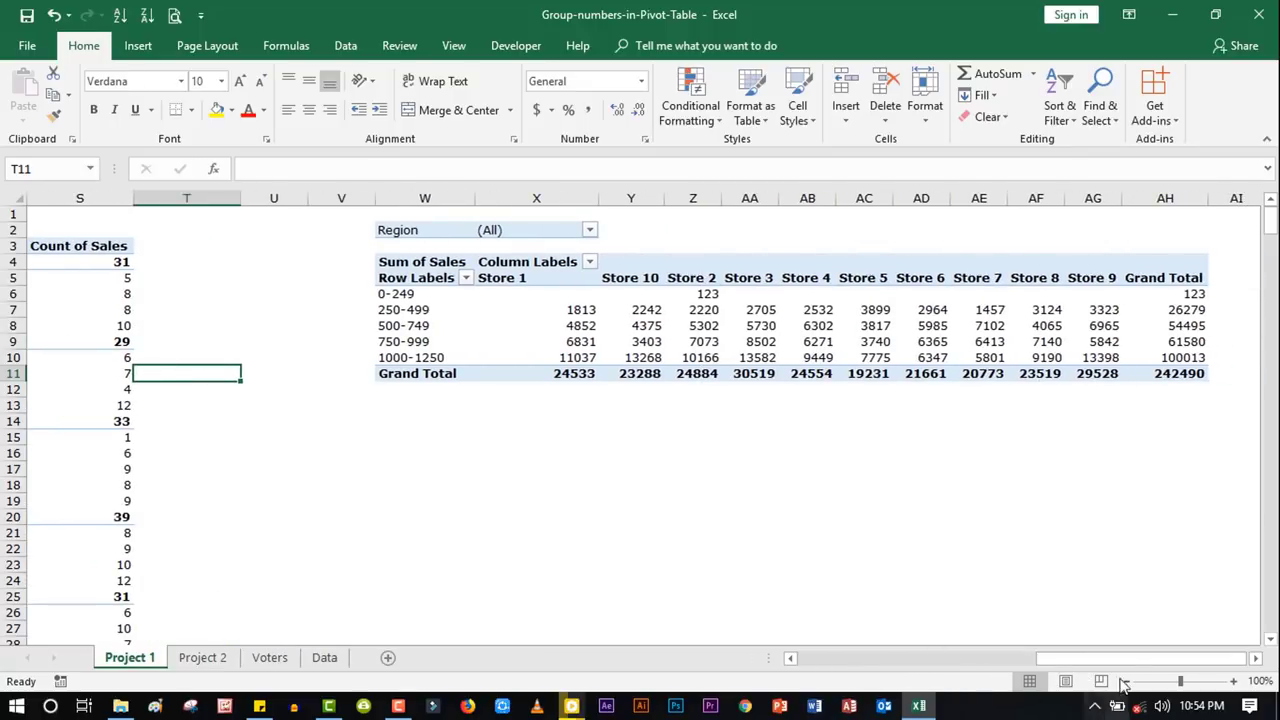
left_click_drag(1128, 660, 960, 615)
scroll(790, 370, "down", 1)
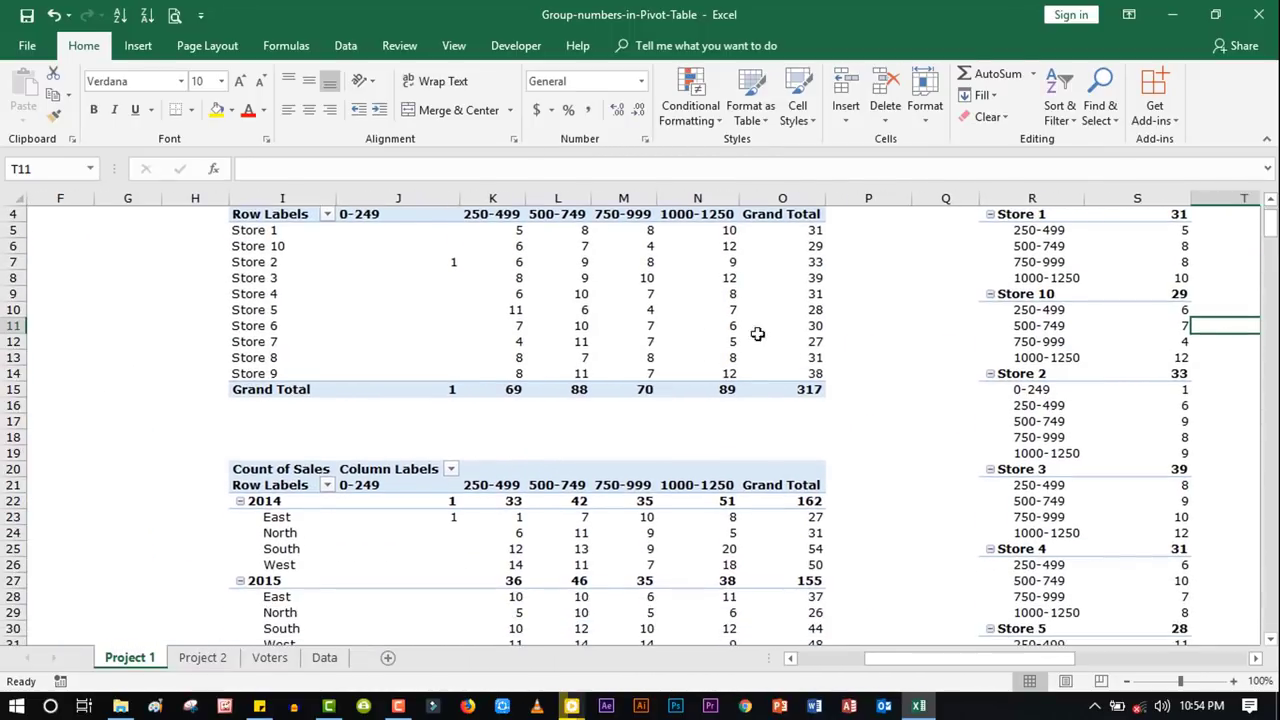
scroll(860, 530, "up", 1)
left_click_drag(982, 660, 906, 658)
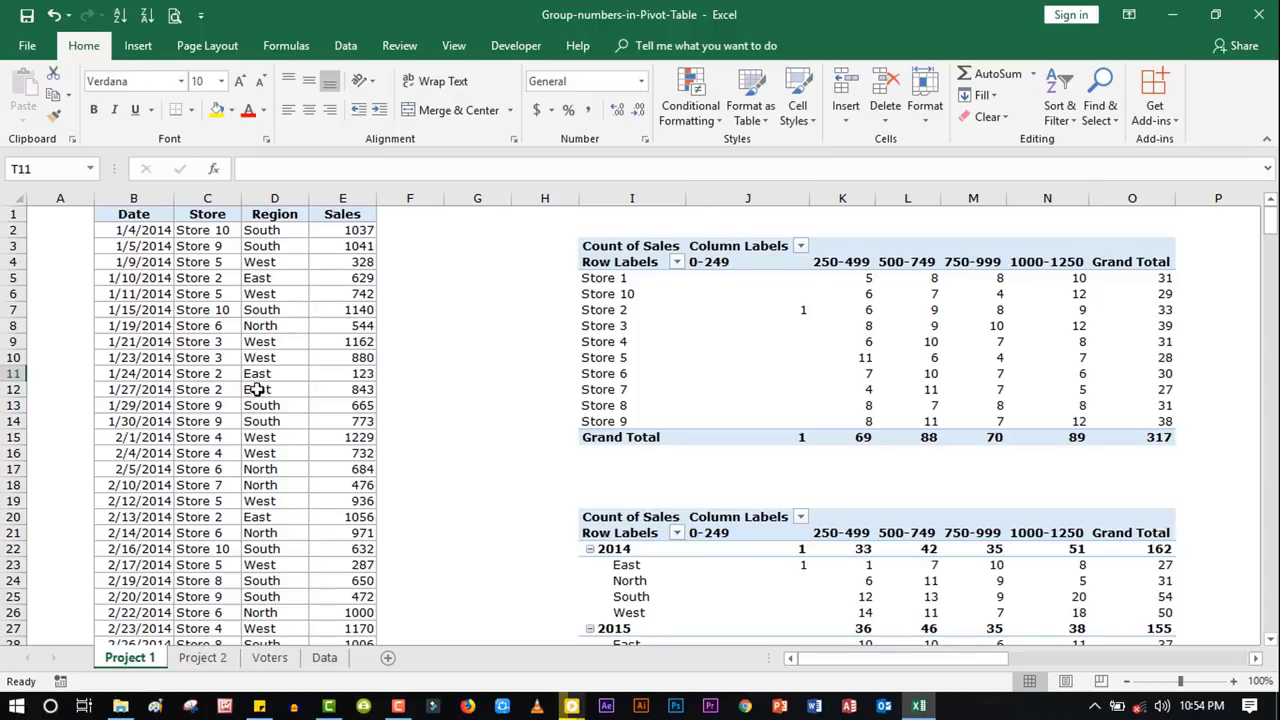
left_click_drag(915, 659, 1077, 705)
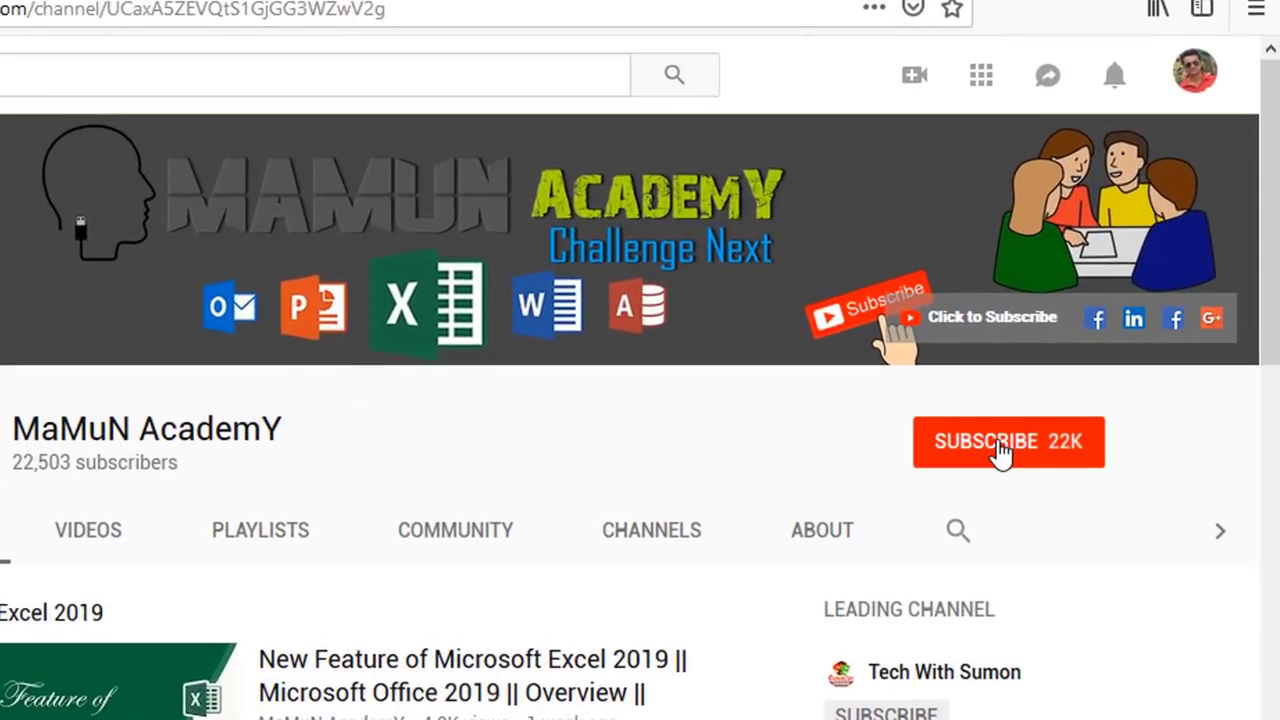
- Subscribe to MaMuN AcademY, enable all notifications, and view the recent notifications list
left_click(1090, 374)
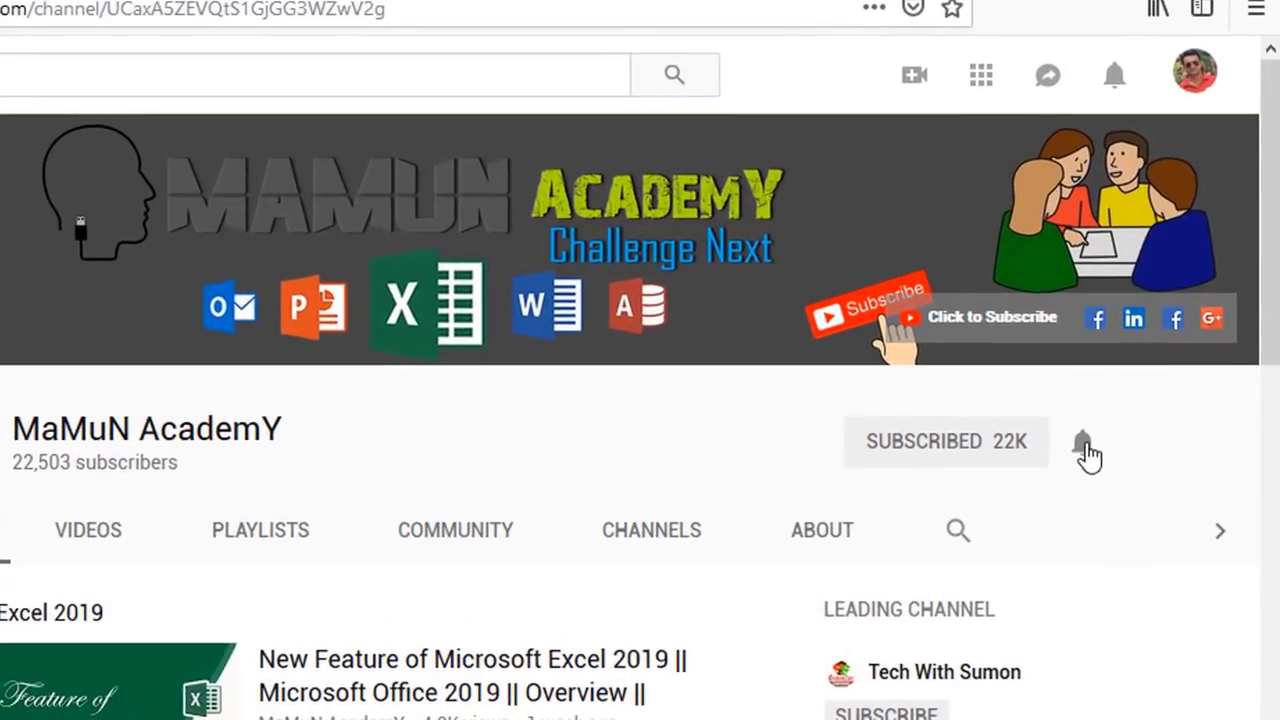
left_click(1086, 452)
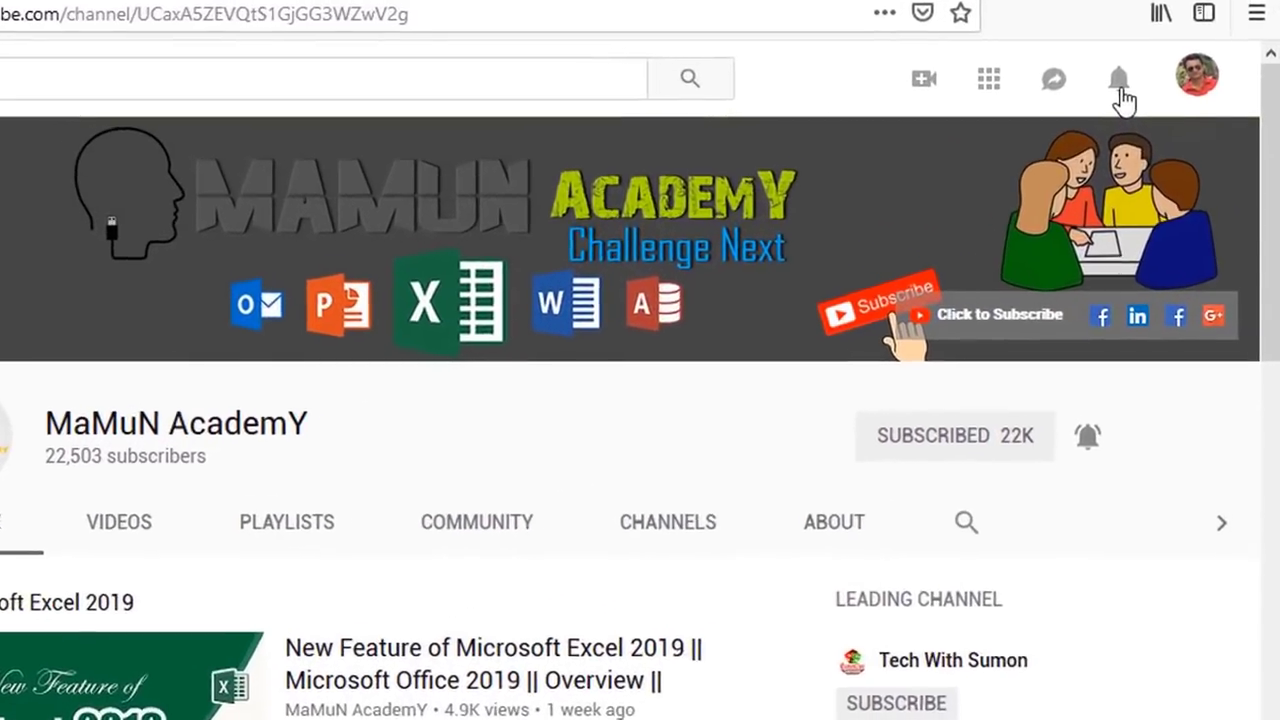
left_click(1119, 82)
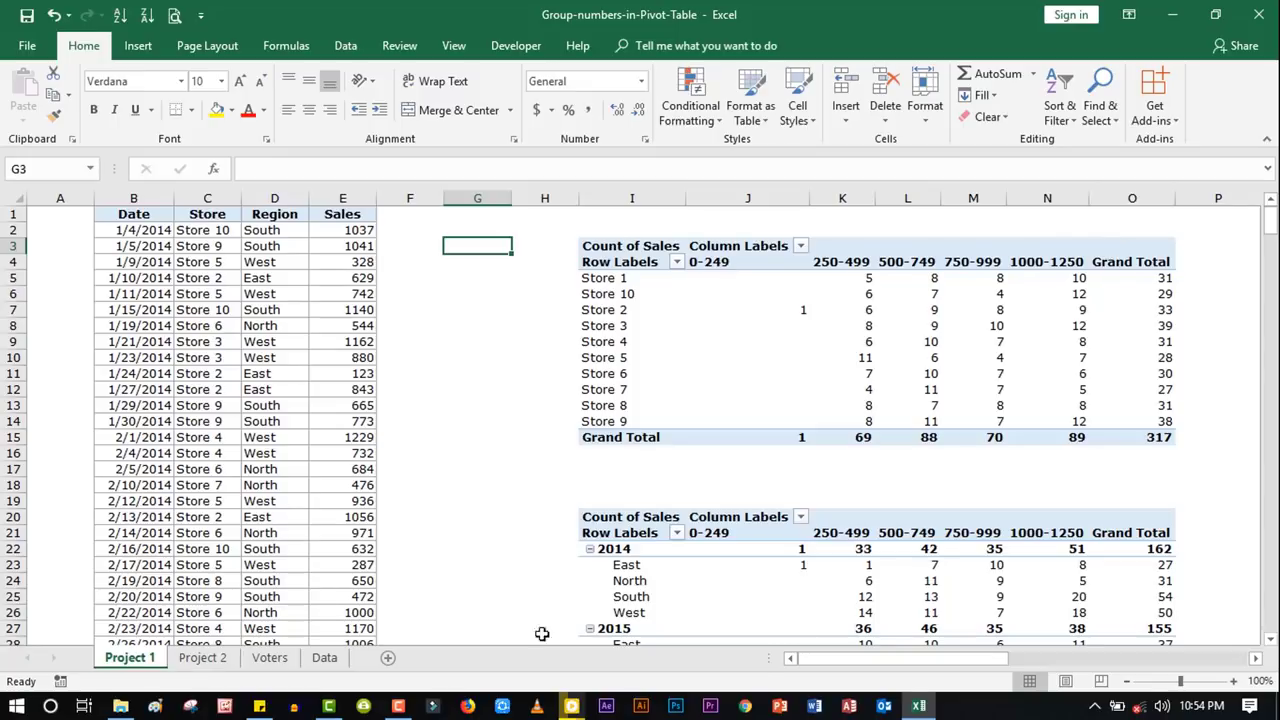
left_click_drag(886, 664, 978, 667)
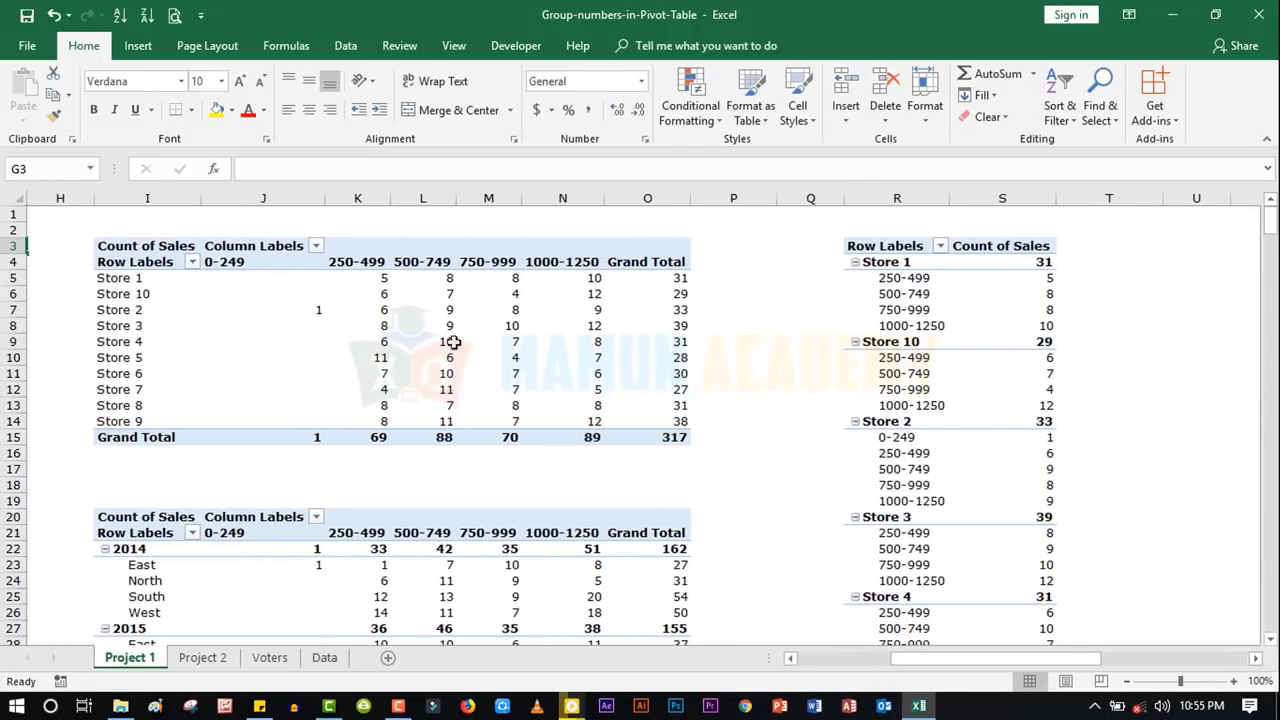
mouse_move(360, 309)
scroll(800, 434, "down", 1)
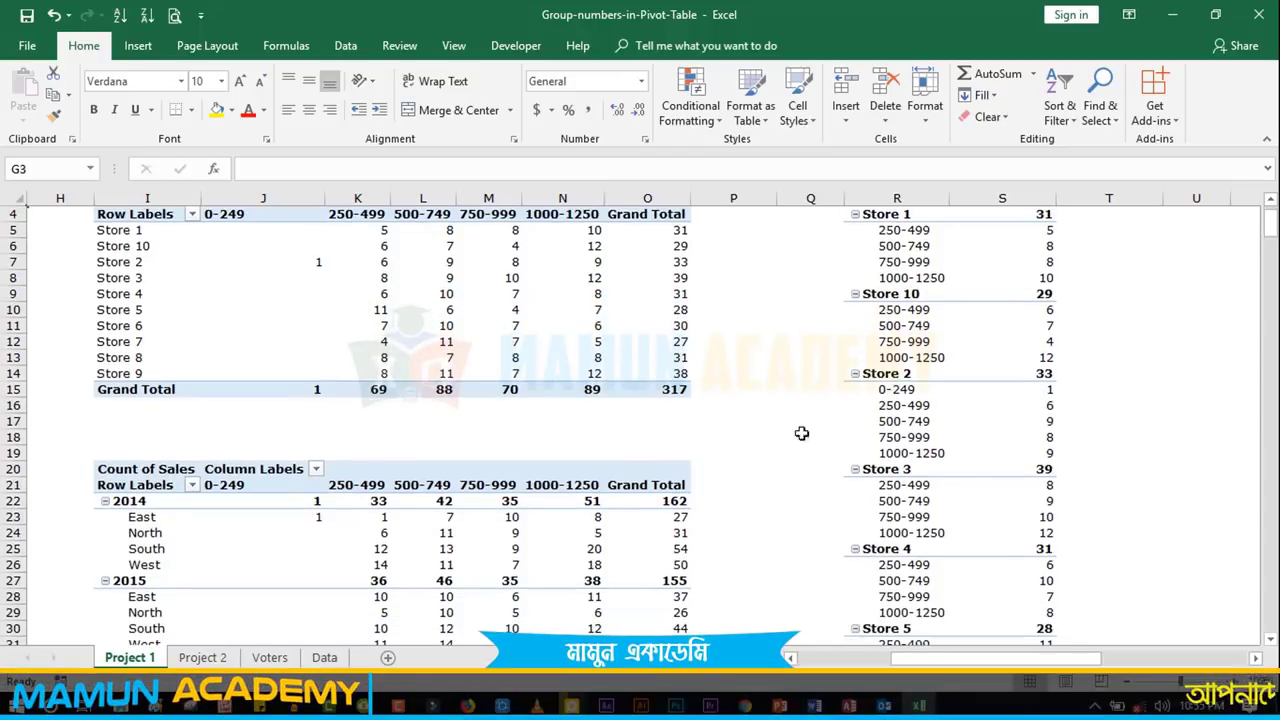
scroll(903, 297, "up", 1)
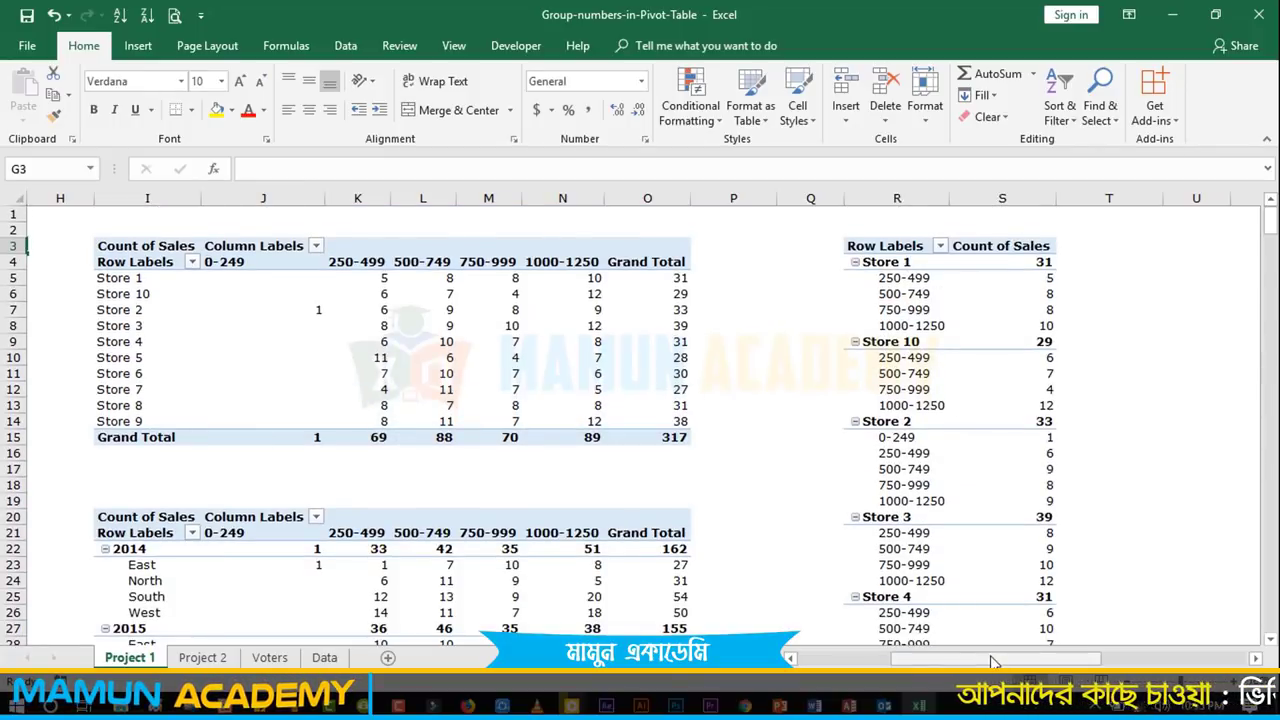
scroll(907, 294, "right", 5)
left_click_drag(1125, 650, 928, 640)
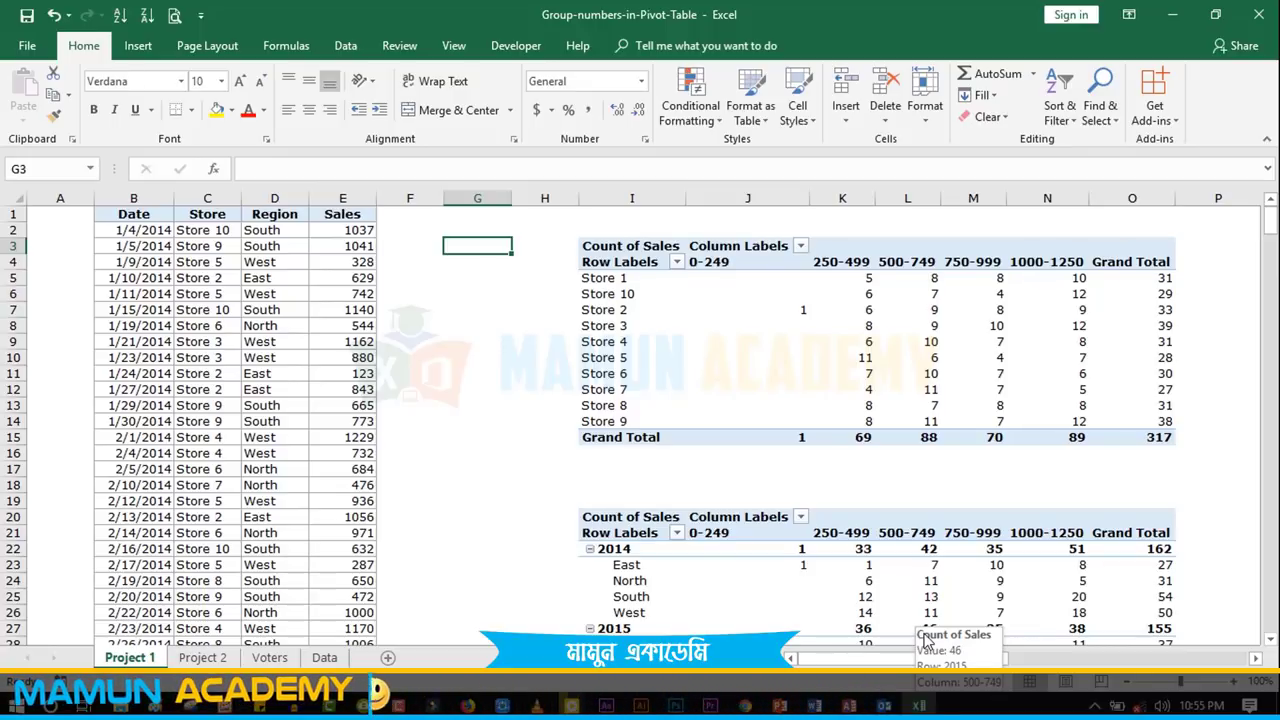
- Copy the sales data B1:E318 into new workbook Book2 at A1 and widen columns to fit
left_click(125, 215)
key("ctrl+shift+Down")
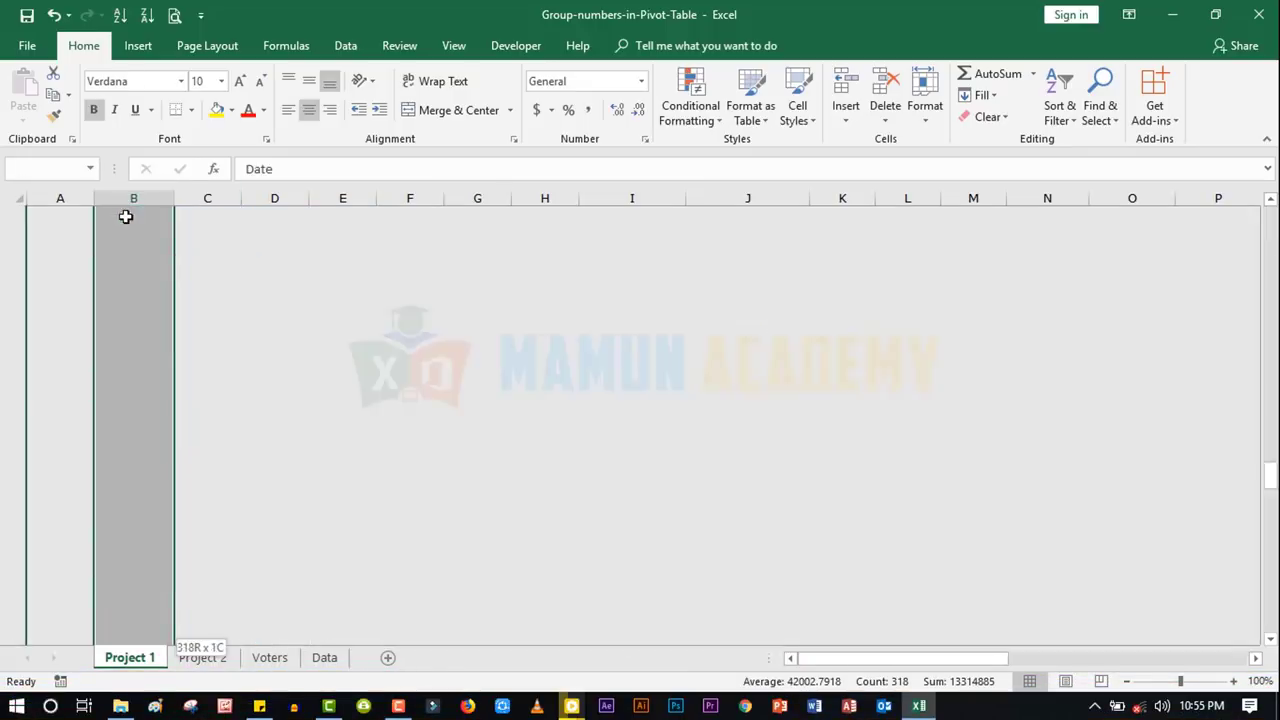
key("ctrl+shift+Right")
key("ctrl+c")
key("ctrl+n")
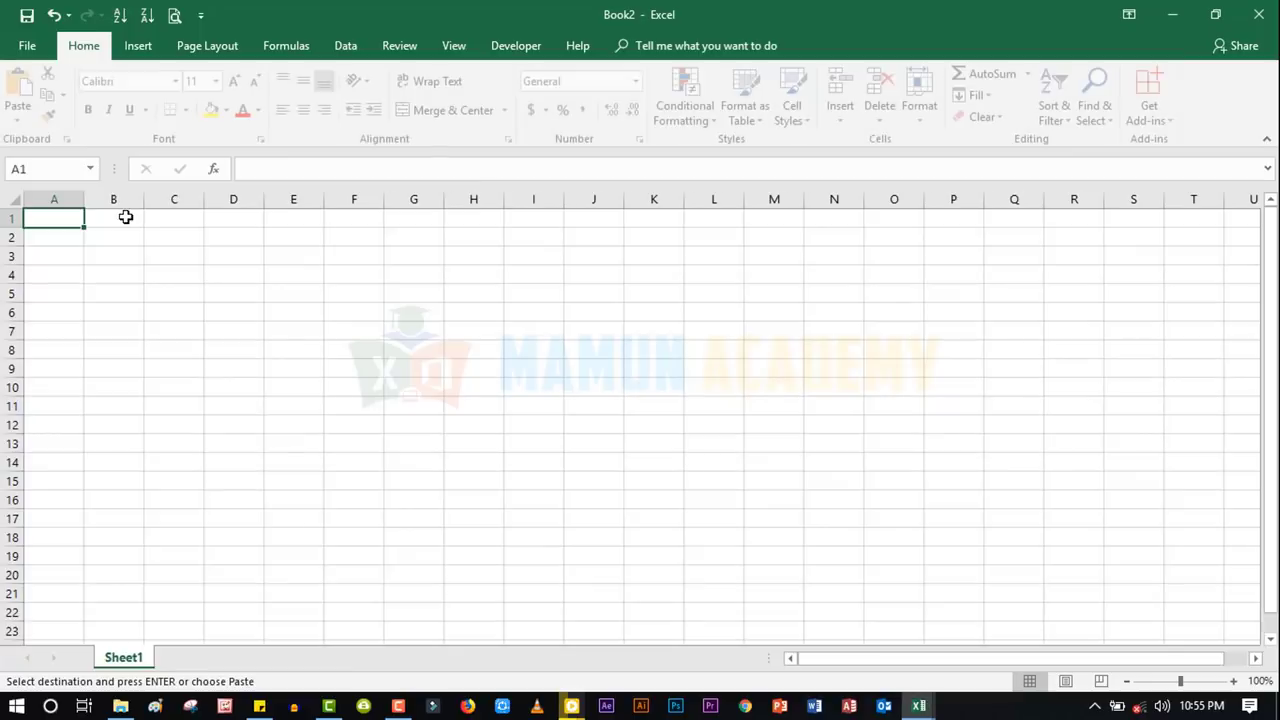
key("ctrl+v")
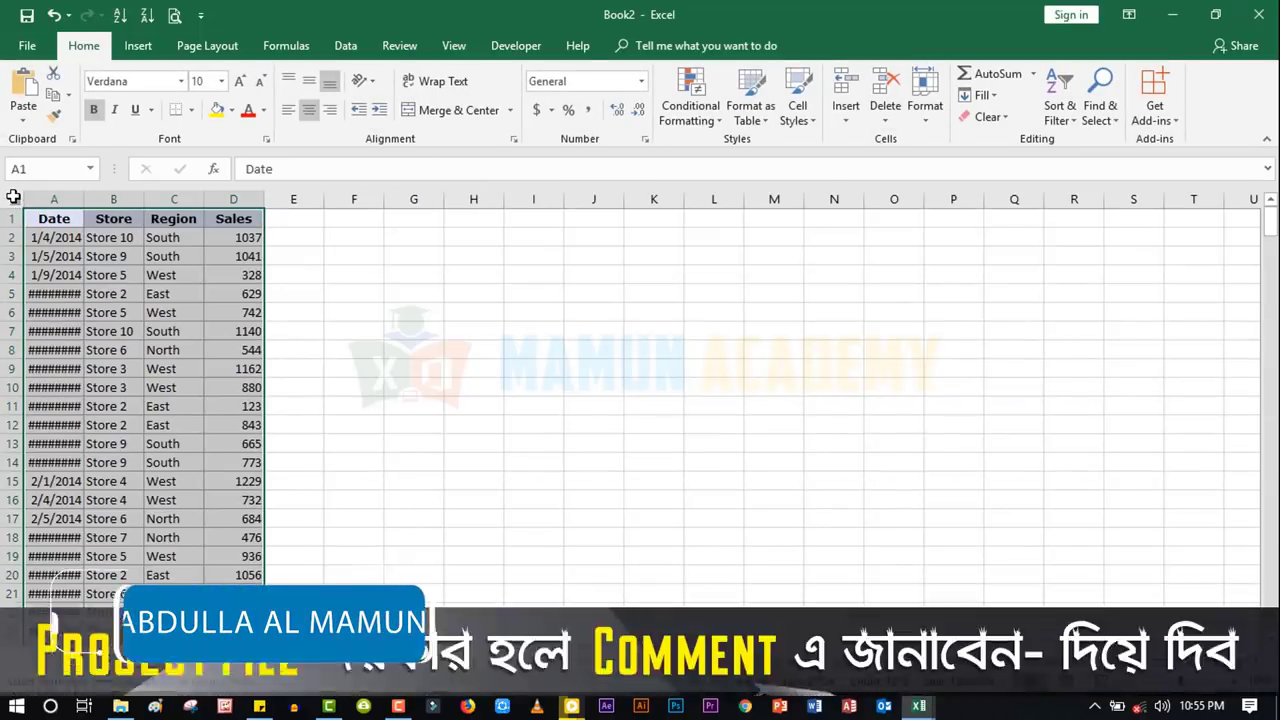
left_click(14, 199)
left_click_drag(85, 197, 95, 197)
left_click(428, 350)
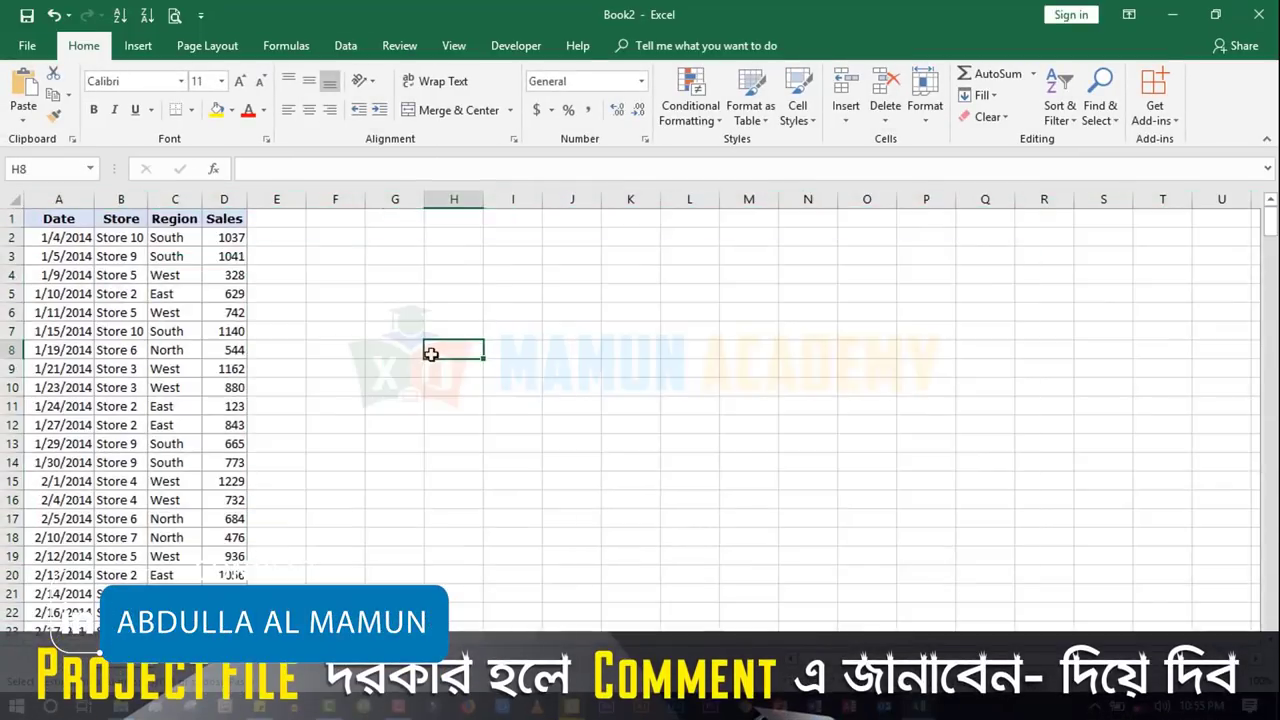
- Copy the first Count of Sales pivot table into Book2 as a picture
key("ctrl+Tab")
left_click_drag(1270, 530, 1270, 215)
left_click(705, 231)
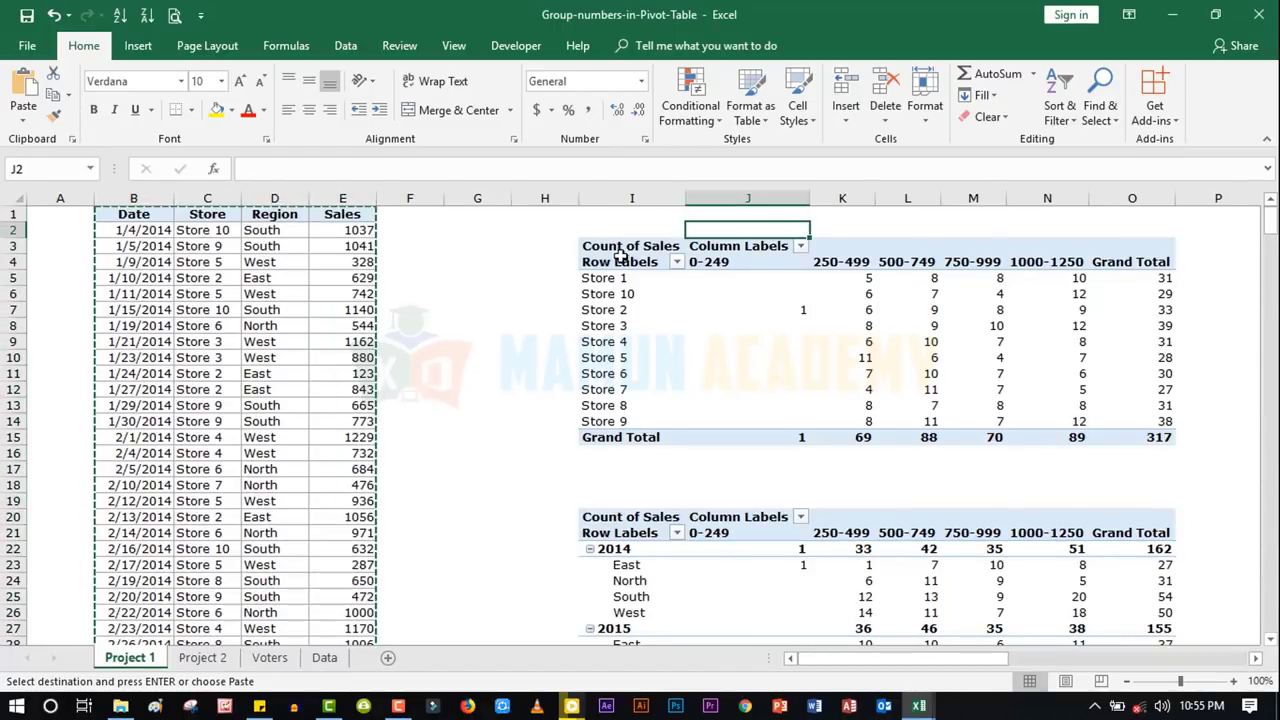
left_click(608, 242)
key("ctrl+c")
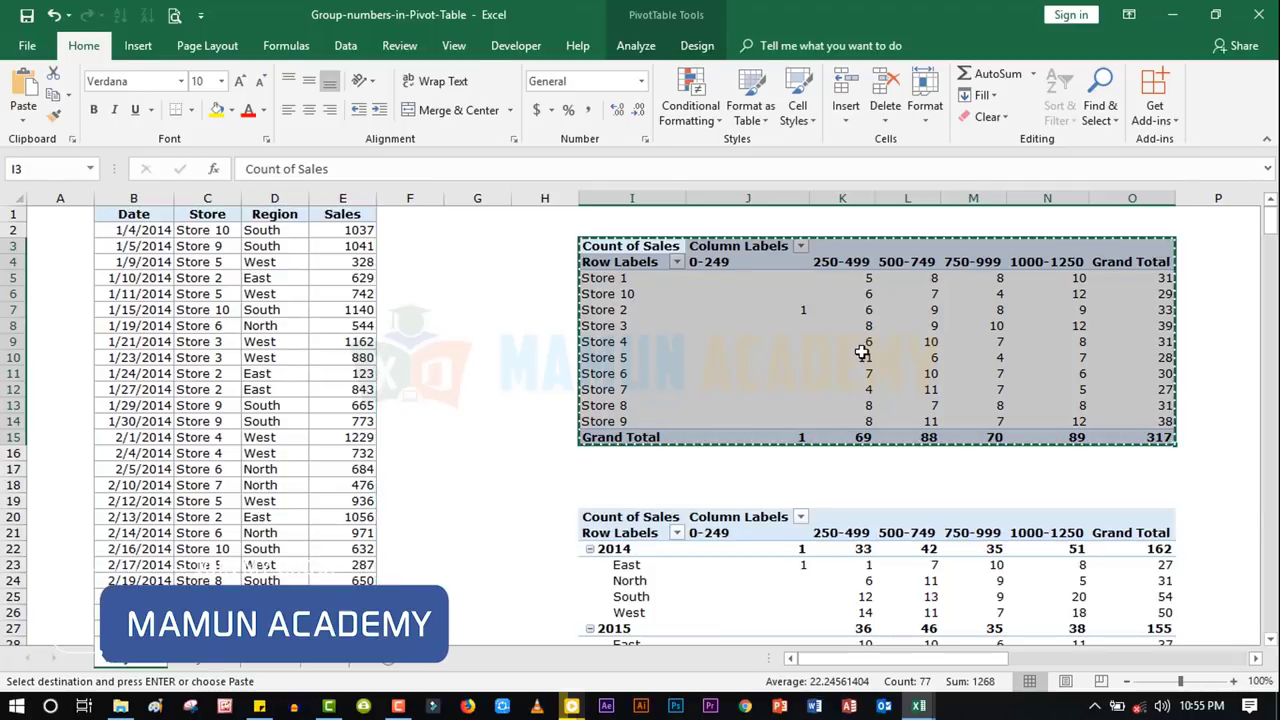
key("ctrl+Tab")
left_click(624, 281)
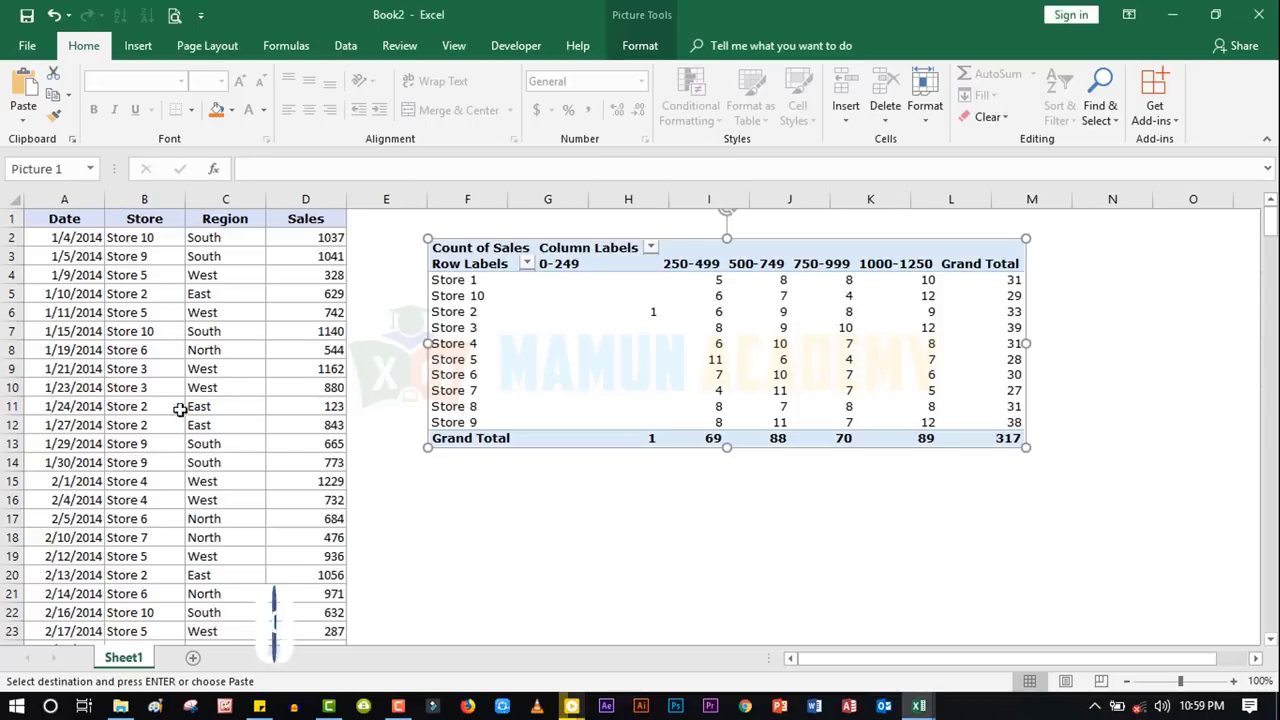
left_click(752, 550)
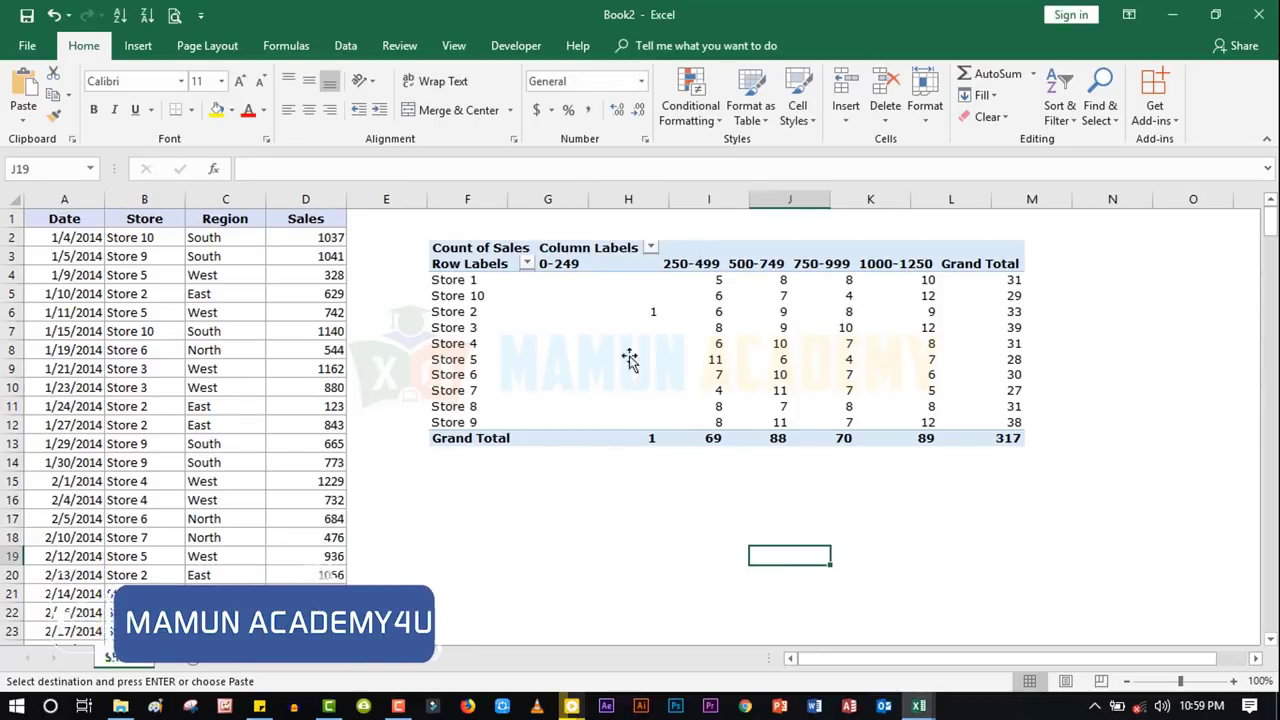
left_click(487, 481)
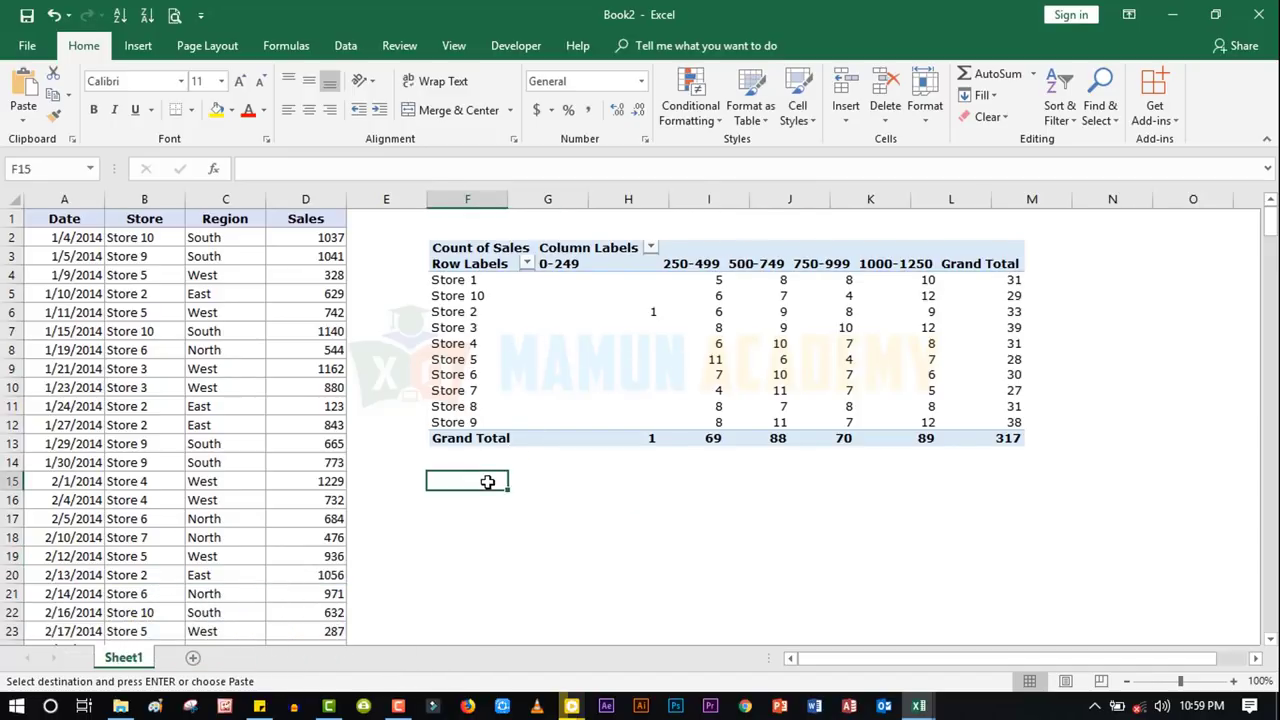
left_click(138, 46)
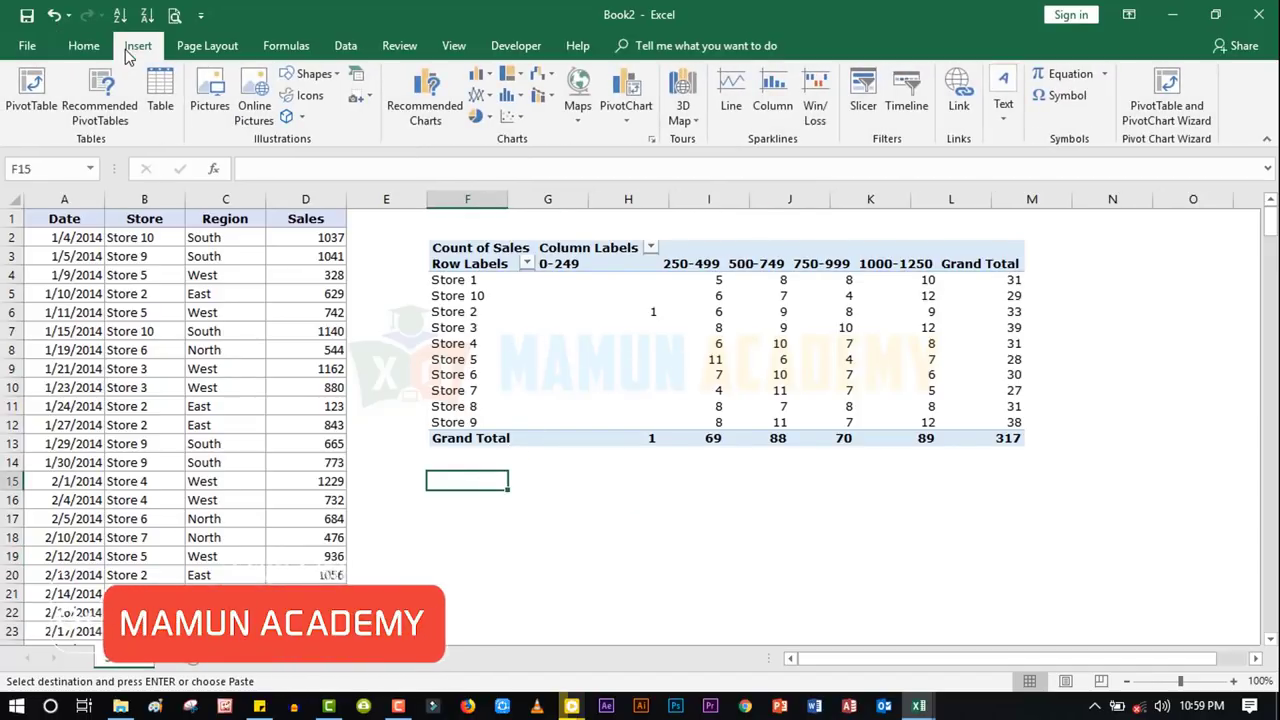
left_click(31, 95)
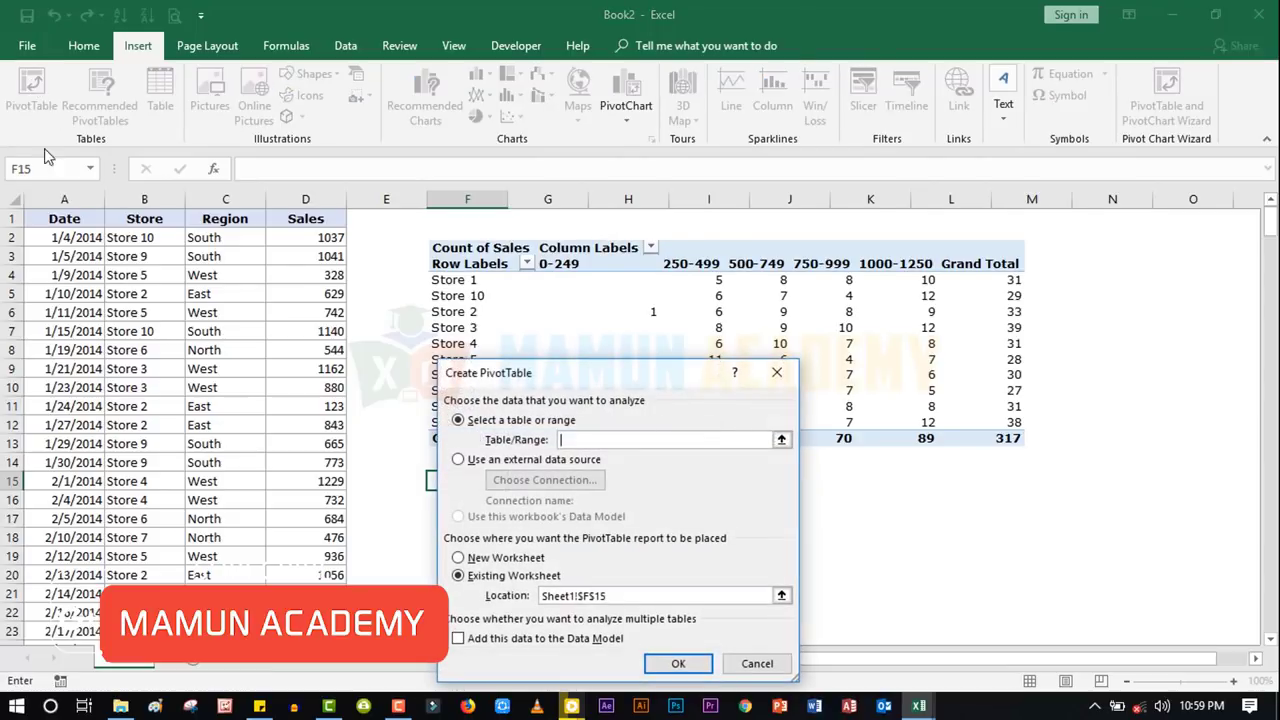
left_click(68, 222)
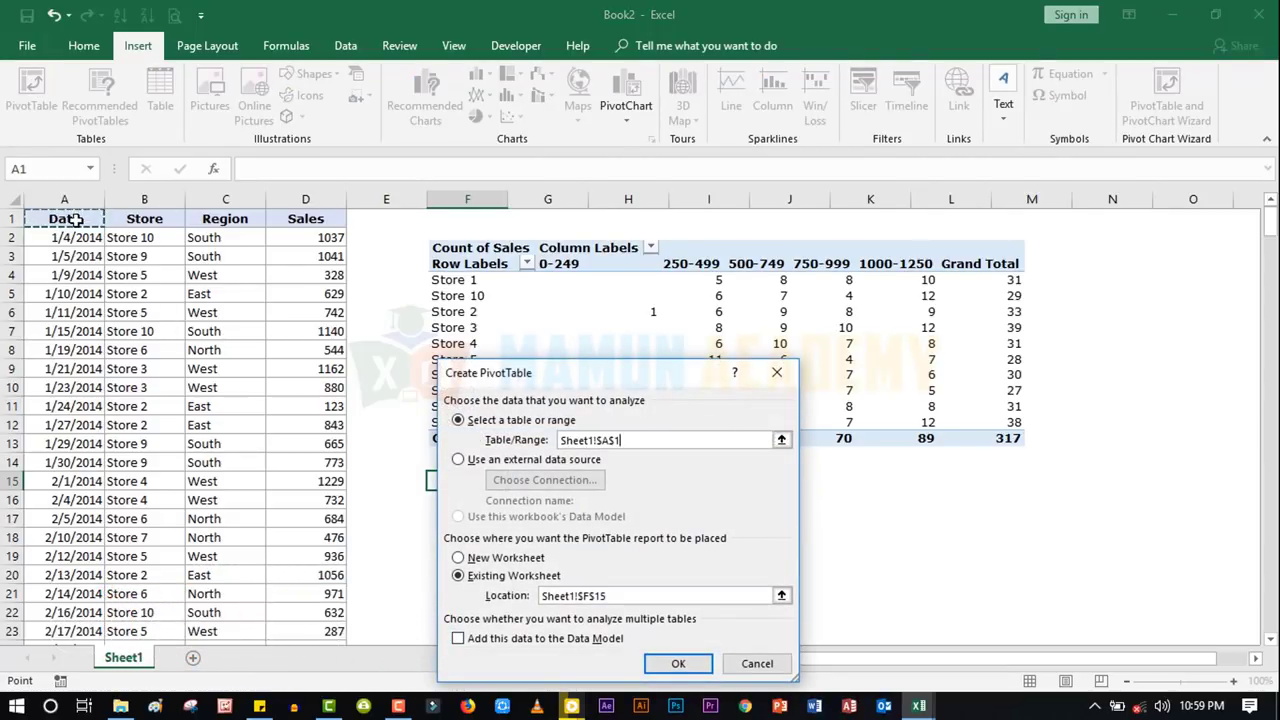
left_click_drag(70, 218, 350, 560)
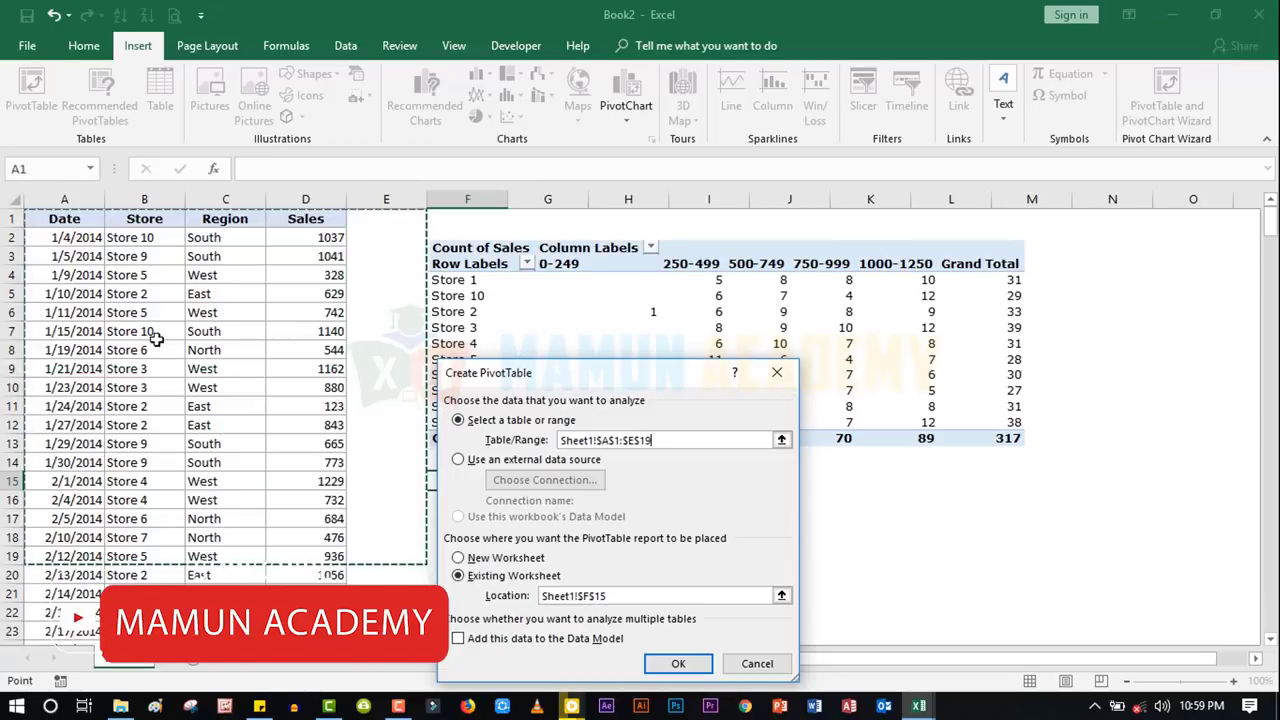
left_click_drag(107, 222, 340, 557)
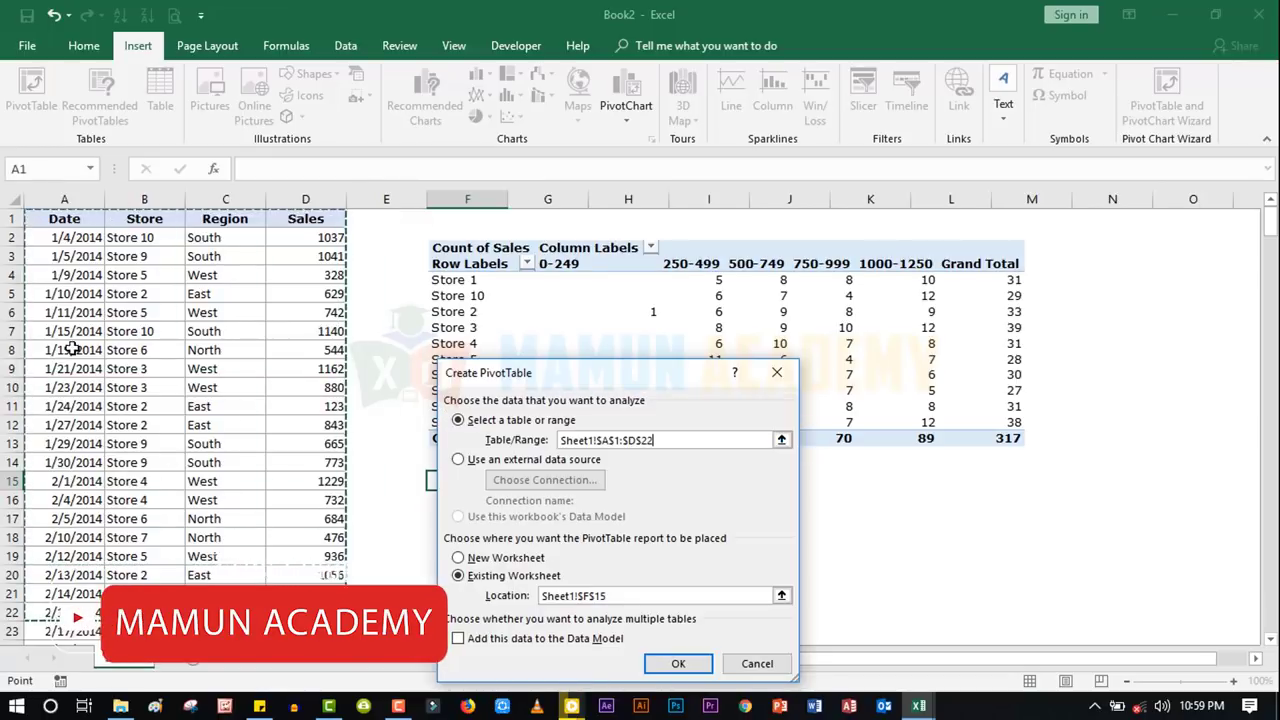
left_click_drag(60, 350, 270, 557)
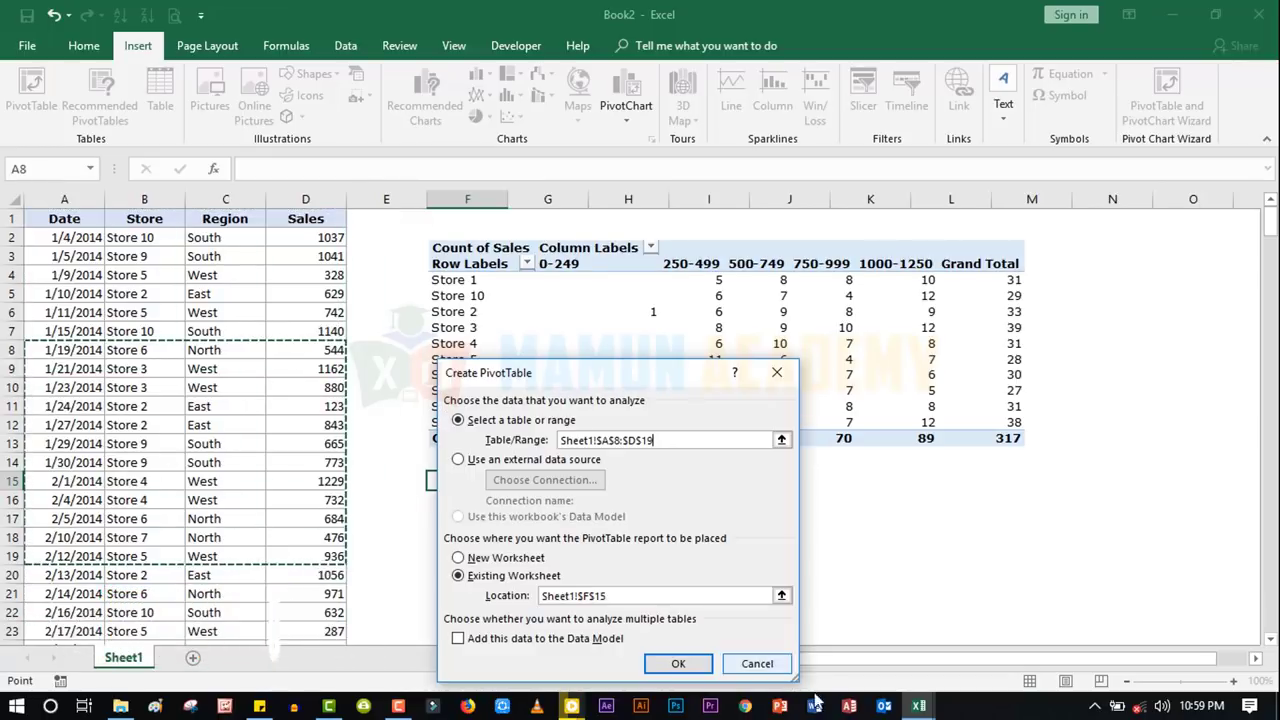
left_click(748, 657)
left_click(172, 313)
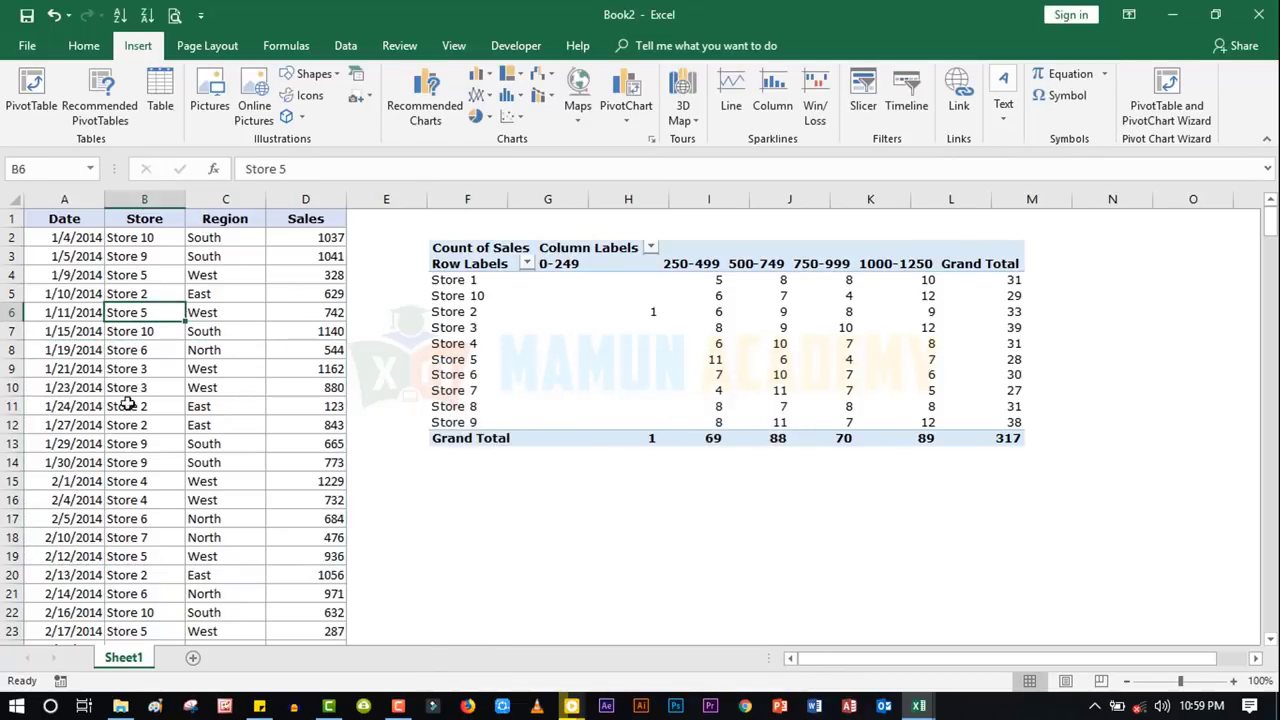
left_click(79, 316)
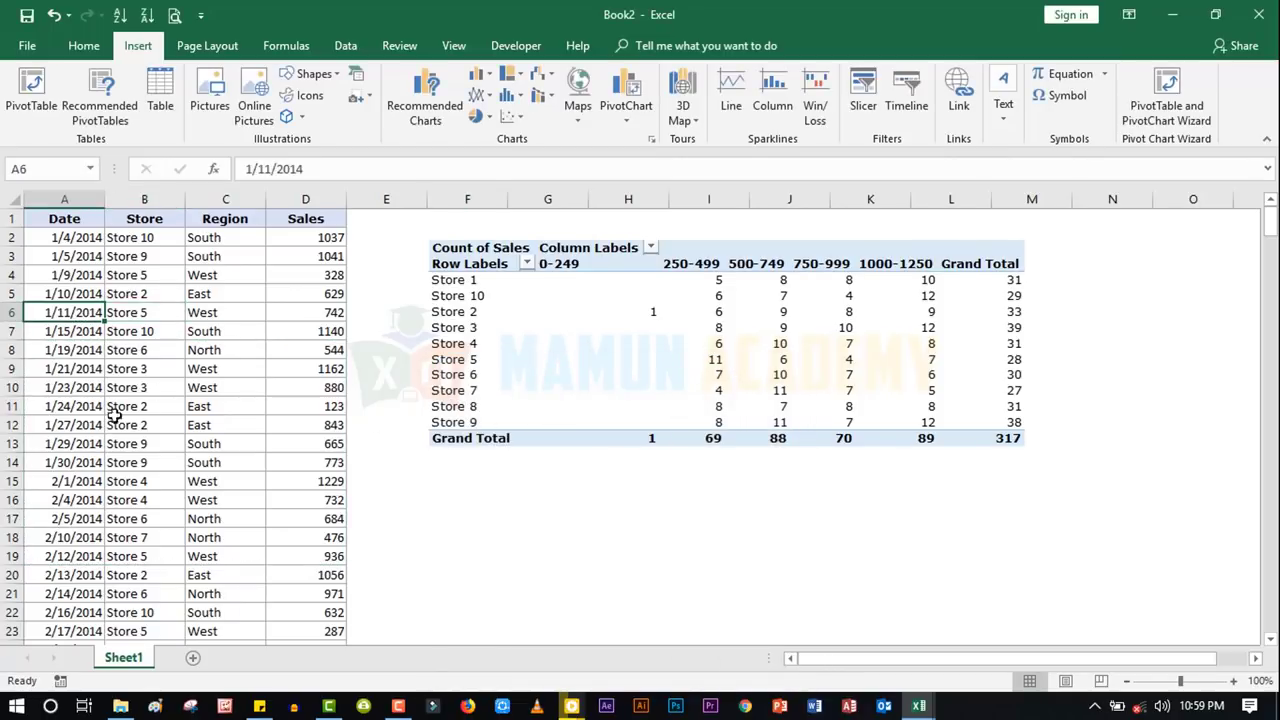
left_click(141, 350)
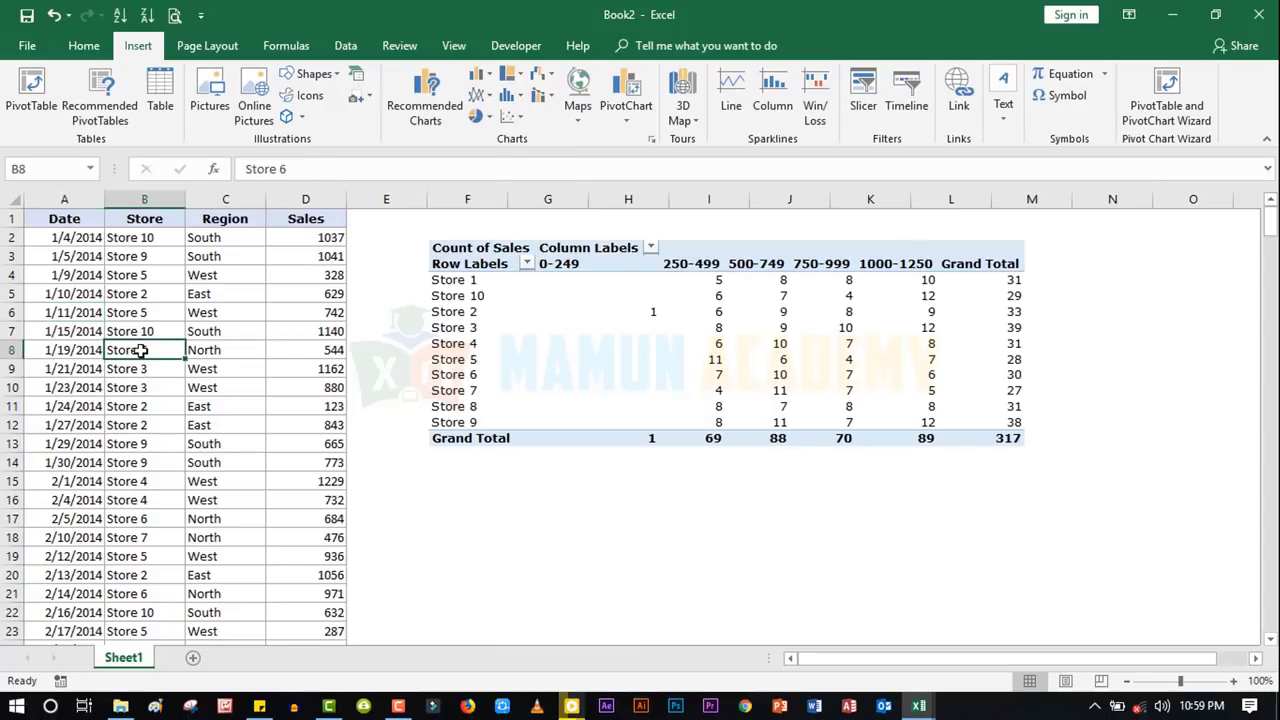
left_click(619, 541)
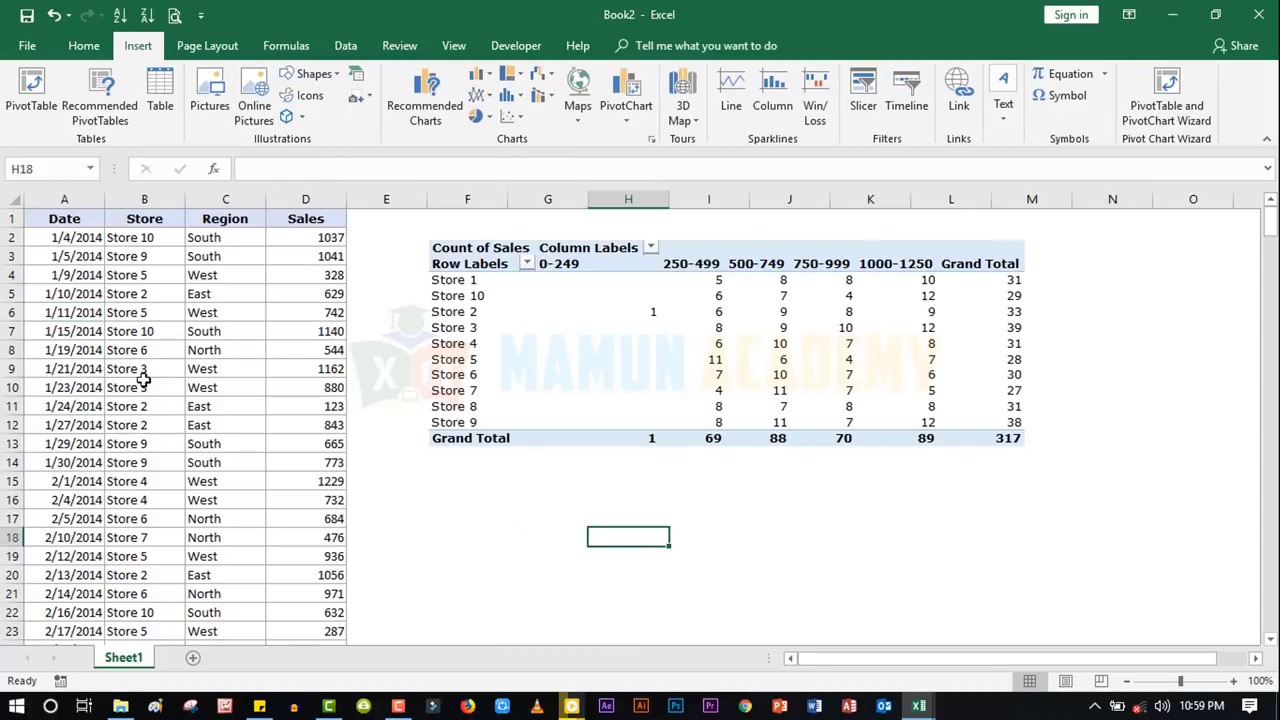
left_click(31, 90)
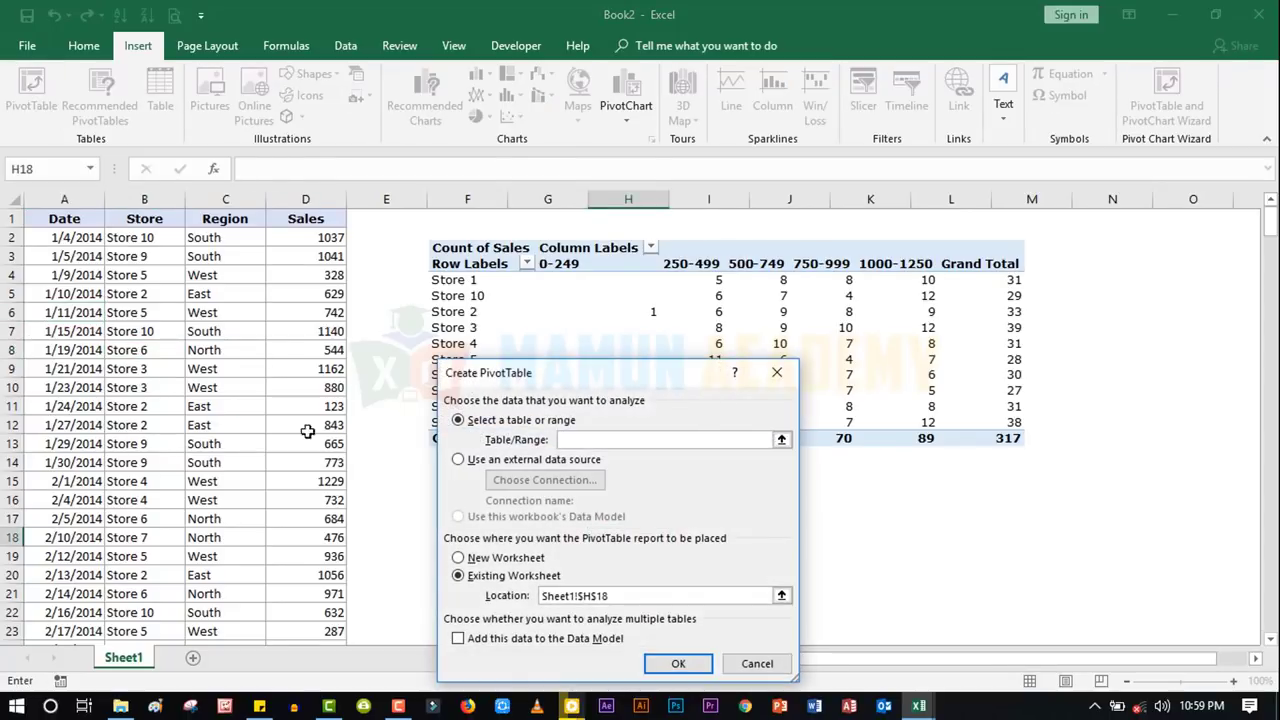
left_click(601, 437)
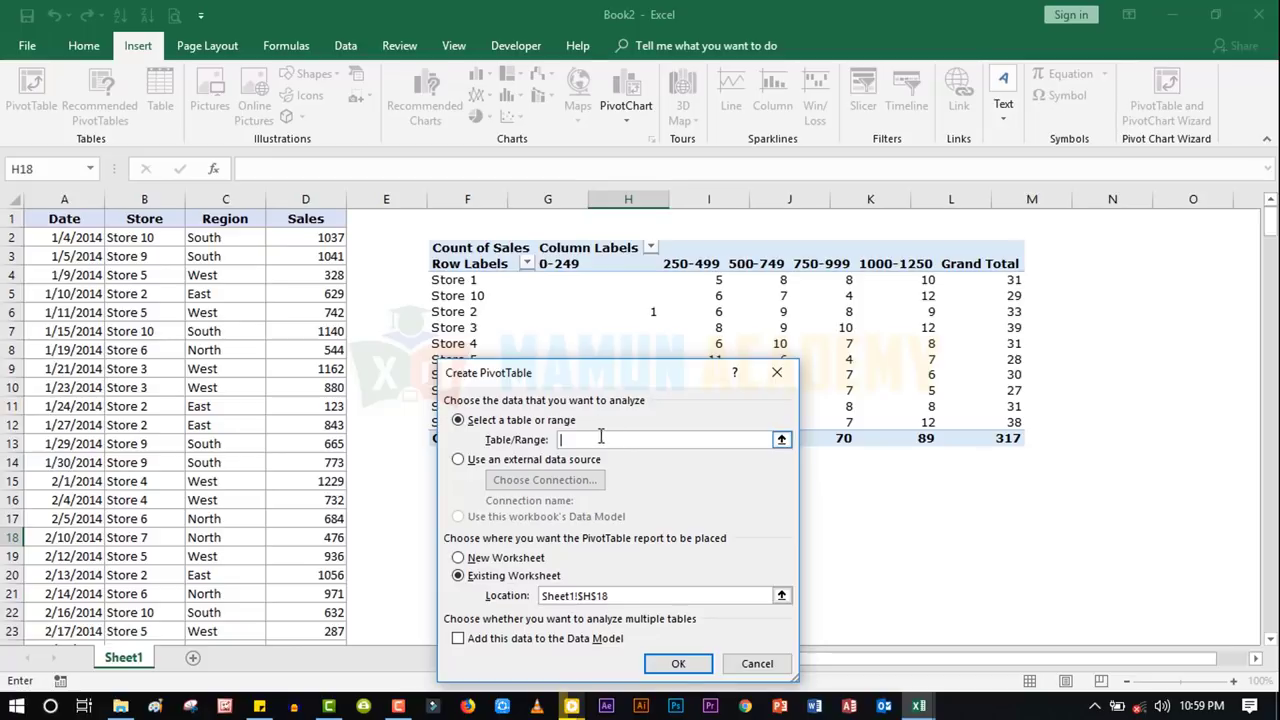
left_click(757, 663)
left_click(160, 293)
- Insert a PivotTable from Sheet1!$A$1:$D$318 on the existing worksheet at cell F18
left_click(27, 88)
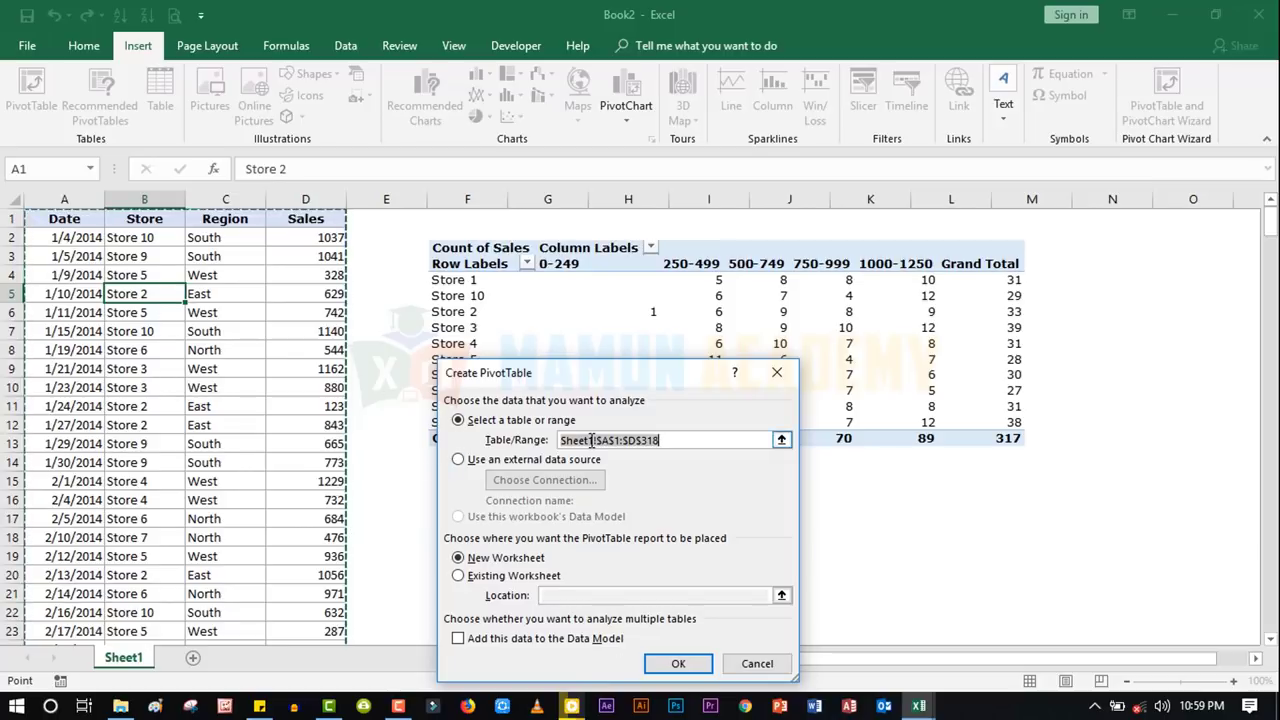
left_click_drag(567, 378, 854, 217)
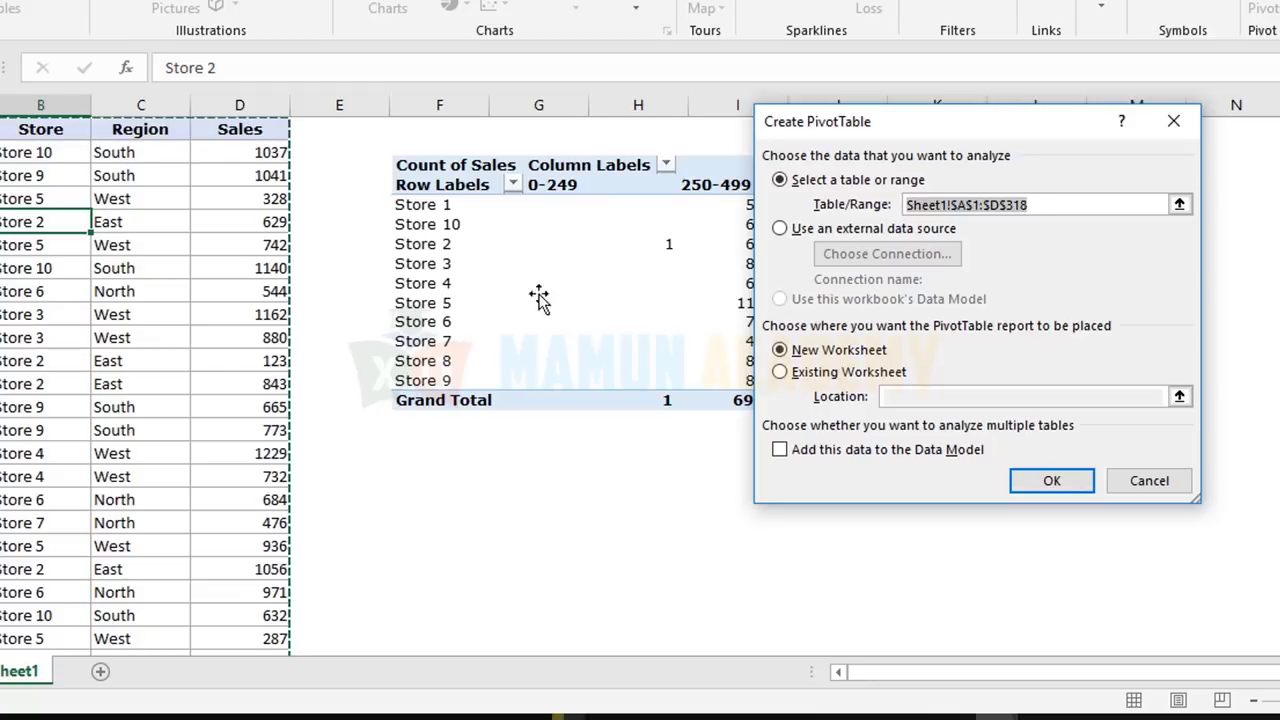
left_click(779, 371)
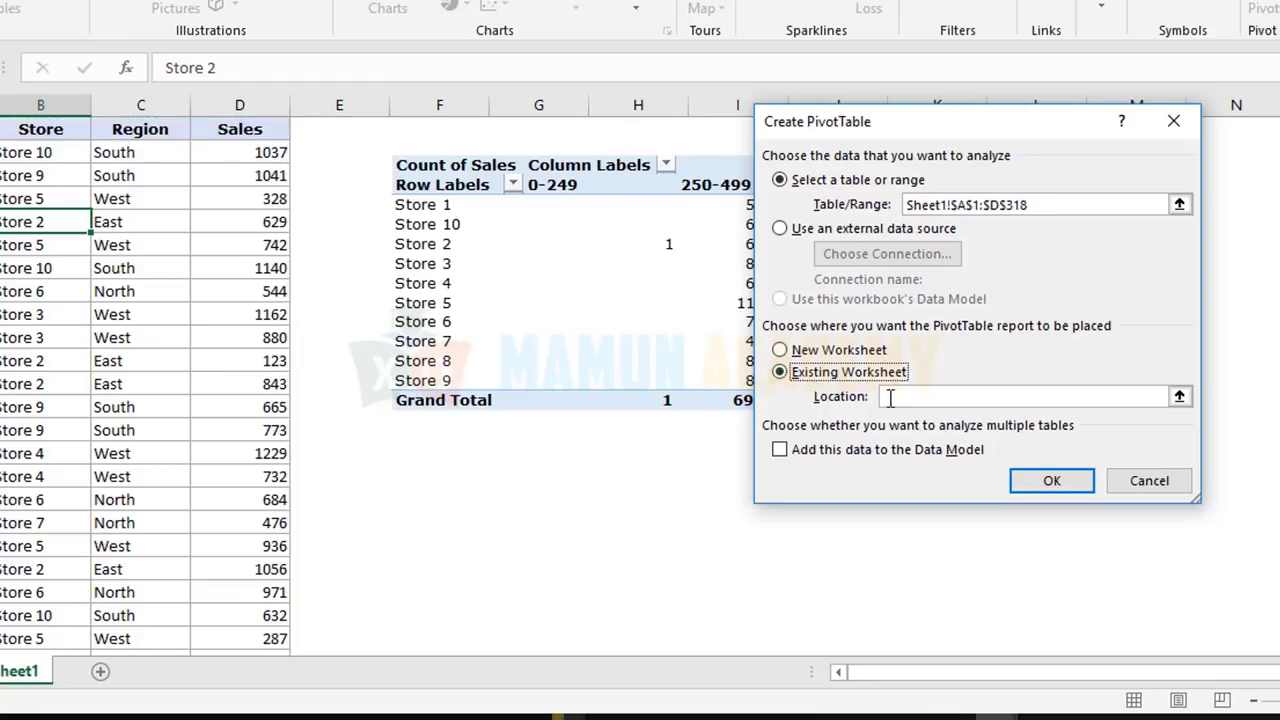
left_click(431, 516)
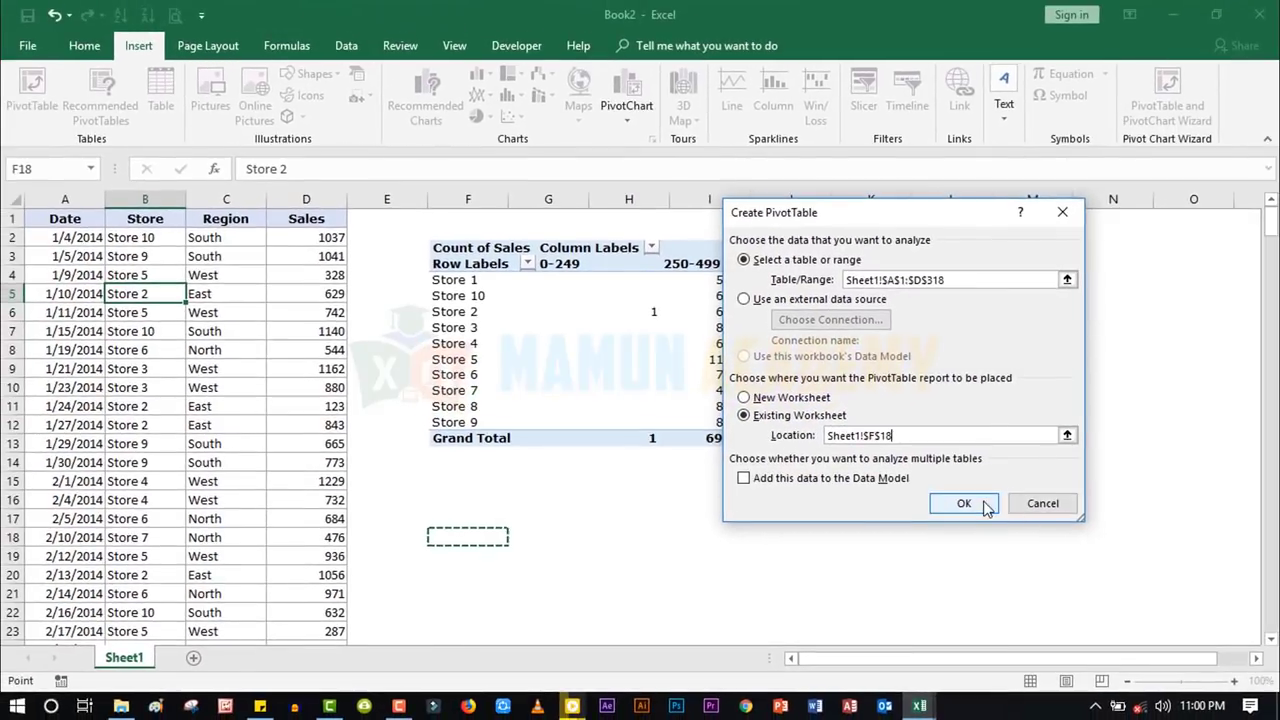
left_click(985, 507)
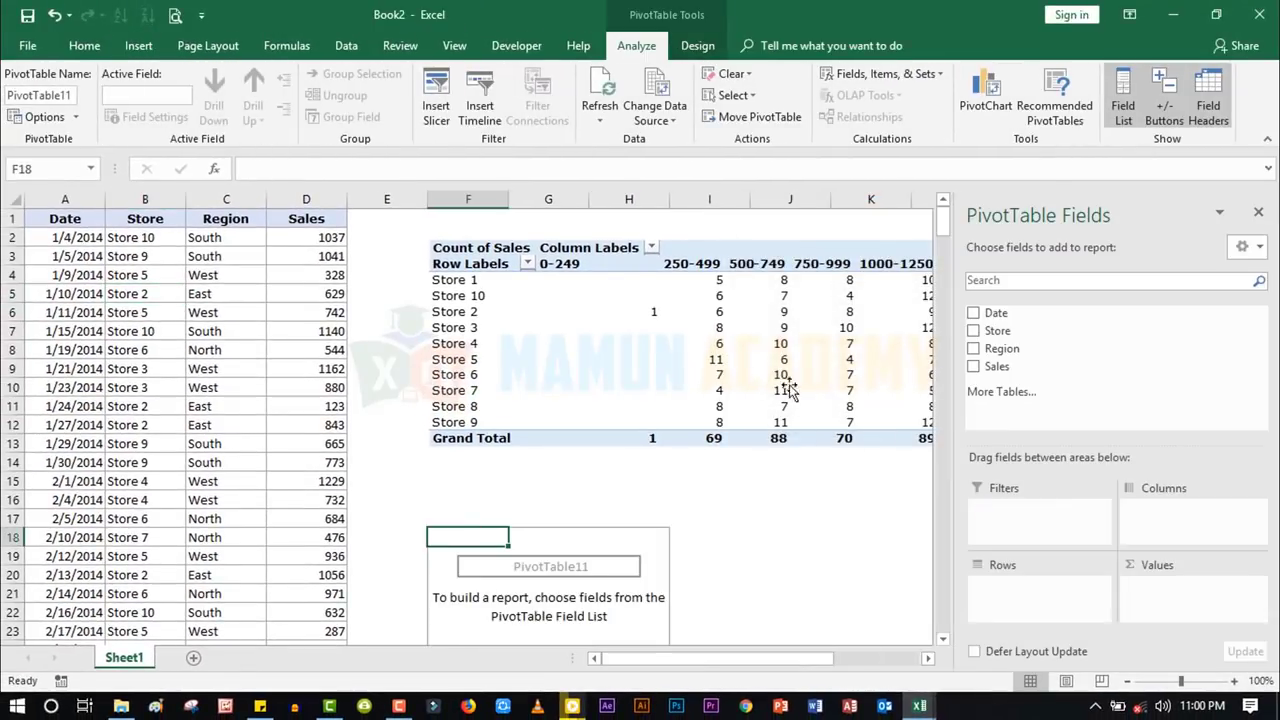
- Put Store in Rows, Sales in Columns, and Sales again in Values as Sum of Sales
left_click_drag(730, 657, 789, 669)
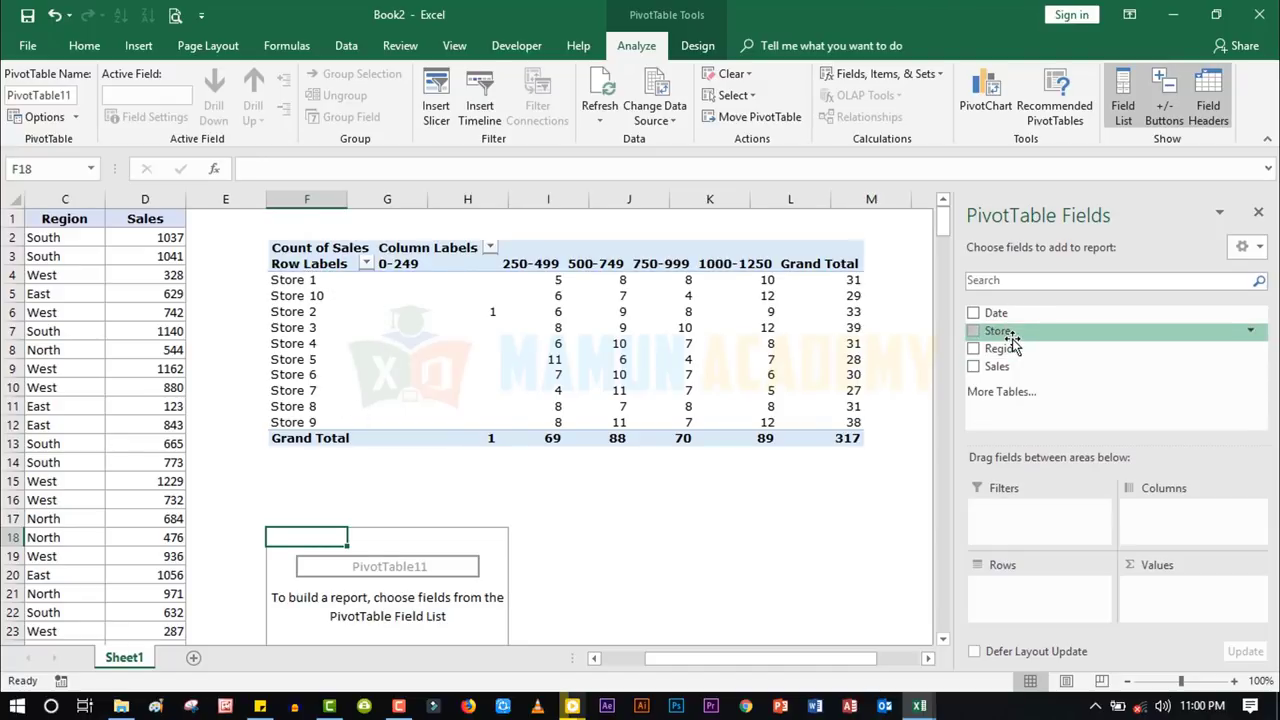
left_click_drag(1006, 331, 1045, 588)
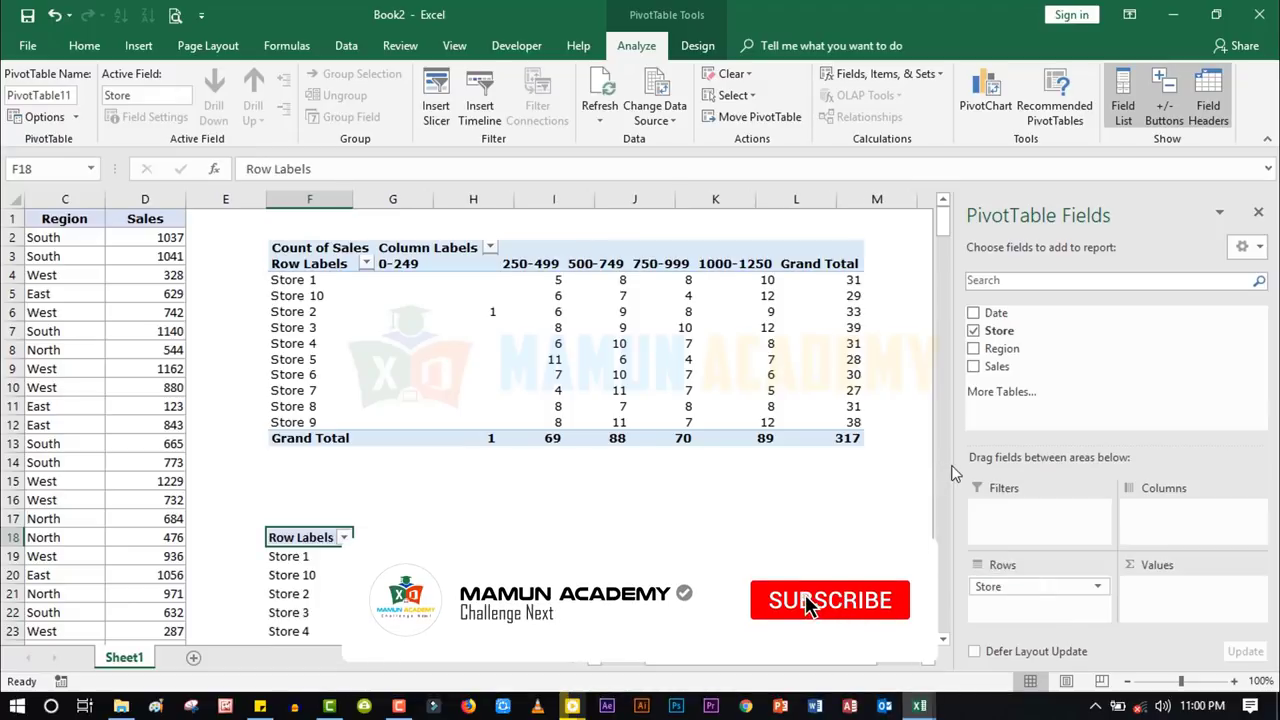
left_click_drag(952, 473, 1040, 485)
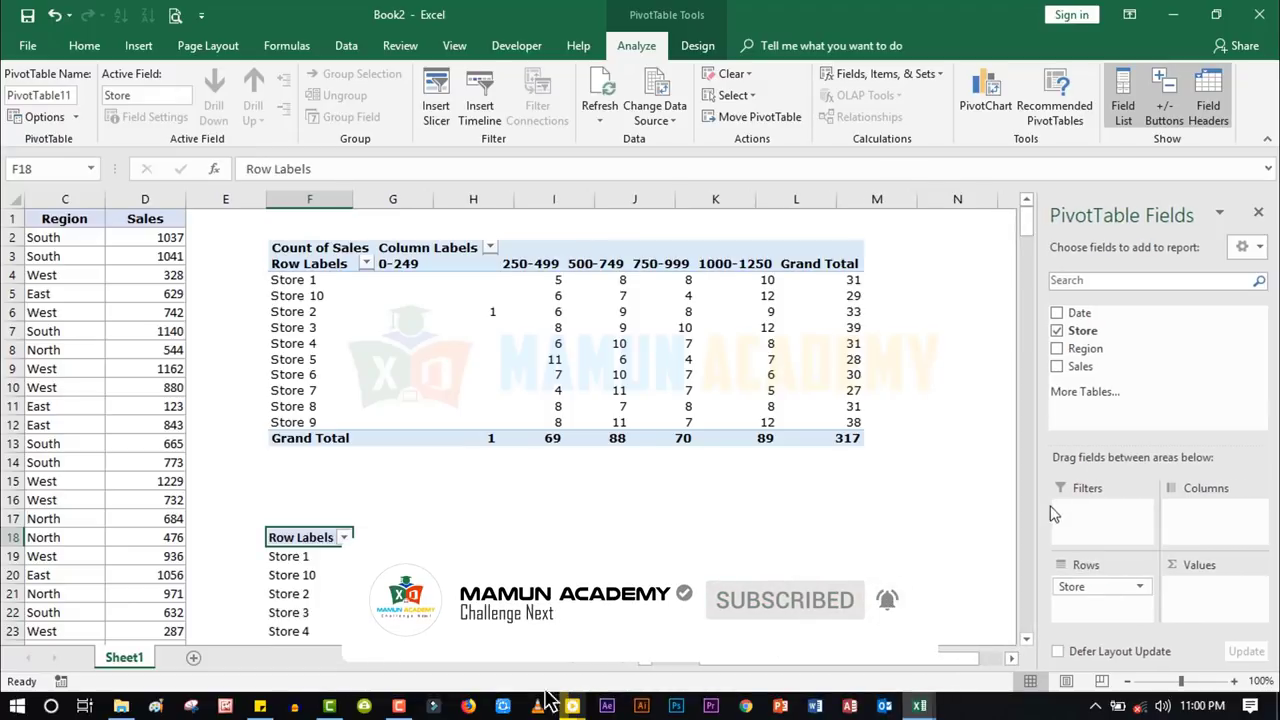
scroll(583, 455, "down", 3)
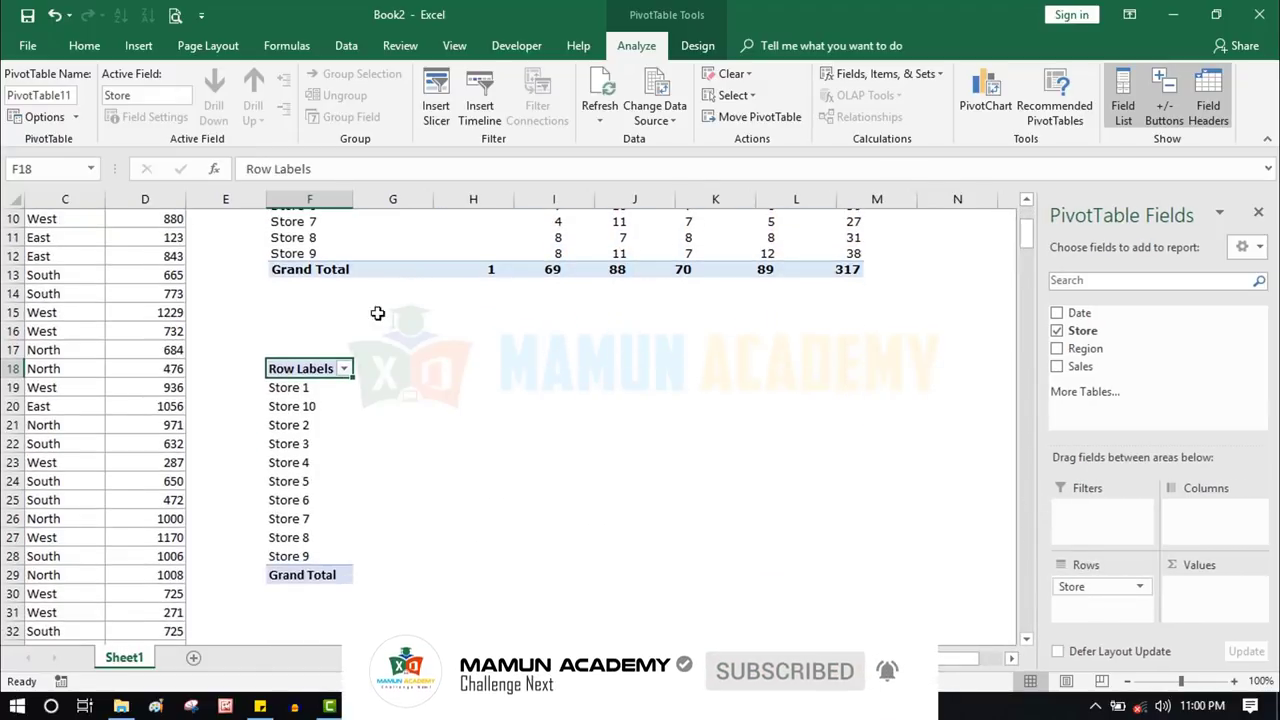
scroll(377, 313, "up", 3)
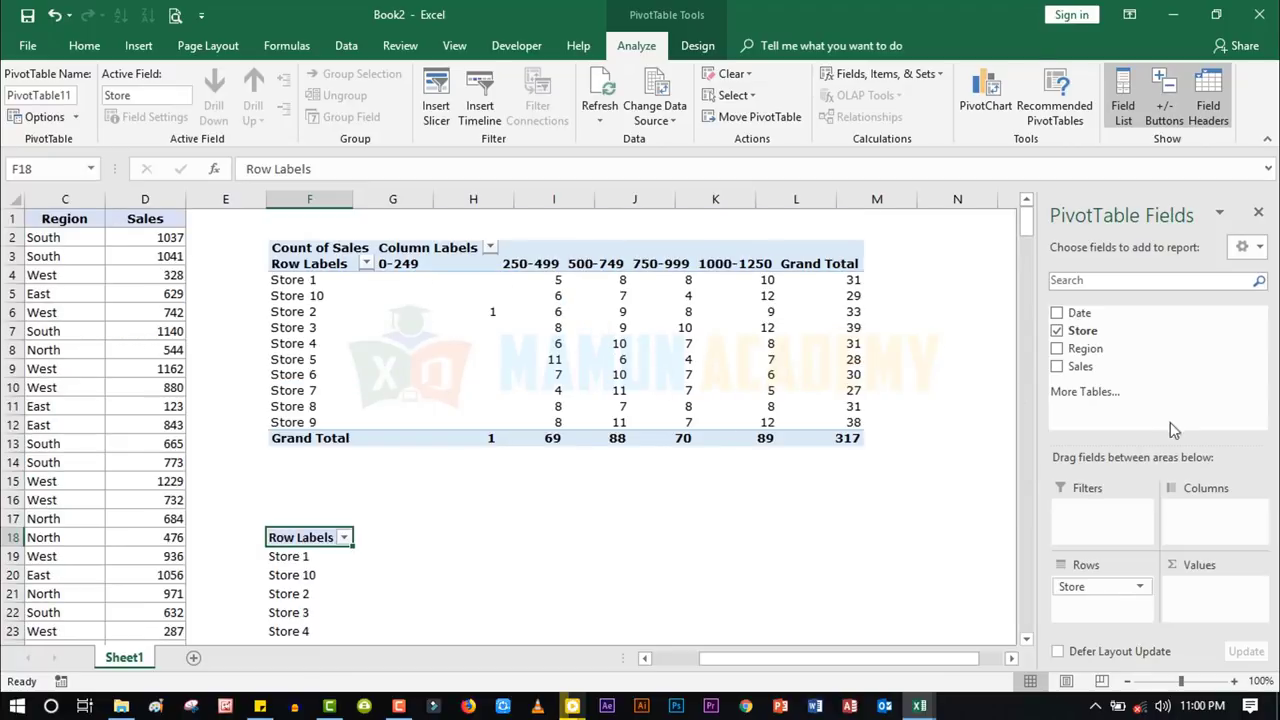
left_click_drag(1078, 366, 1205, 518)
left_click_drag(1081, 366, 1195, 614)
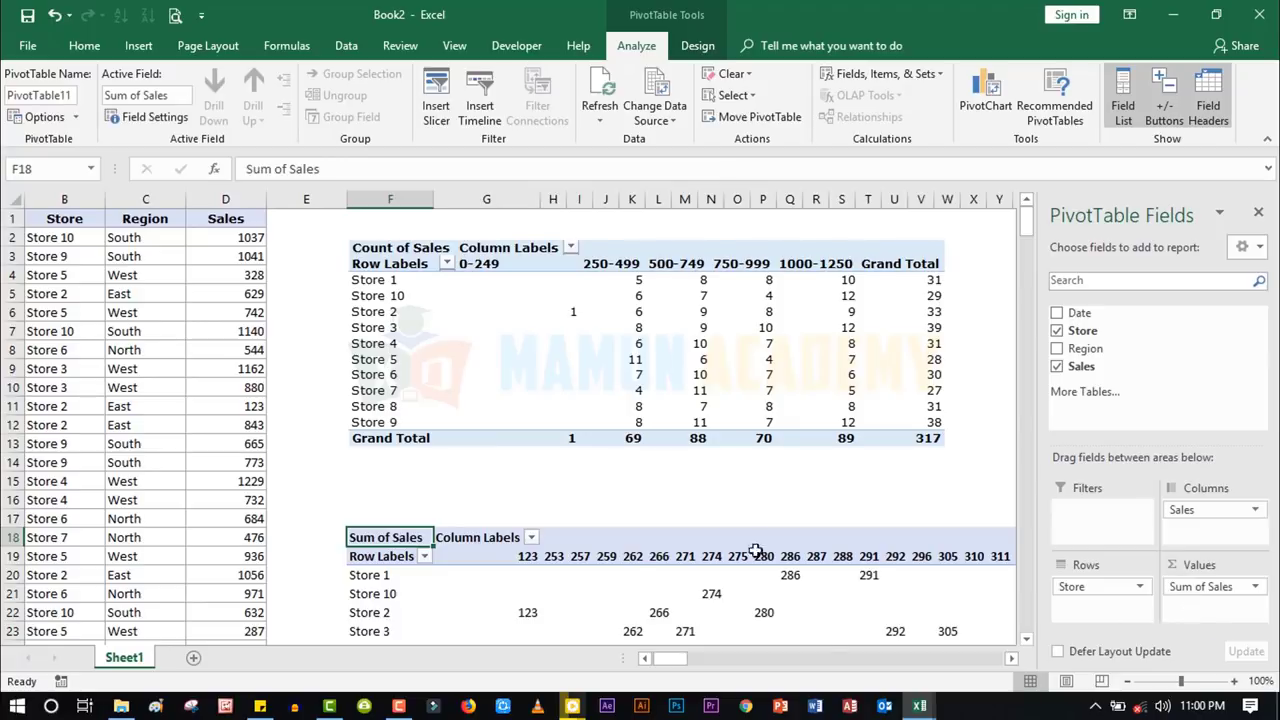
- Change the Sales value field summary from Sum to Count in Value Field Settings
left_click(1194, 583)
left_click(1192, 566)
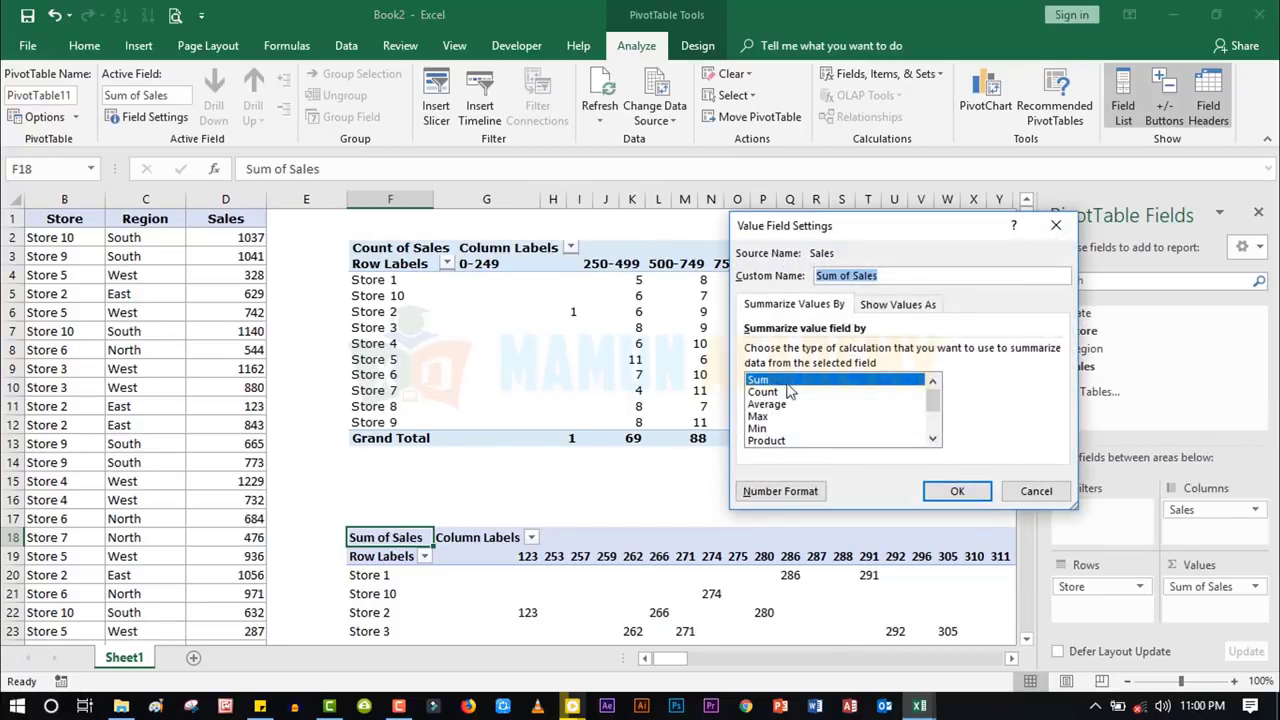
double_click(762, 392)
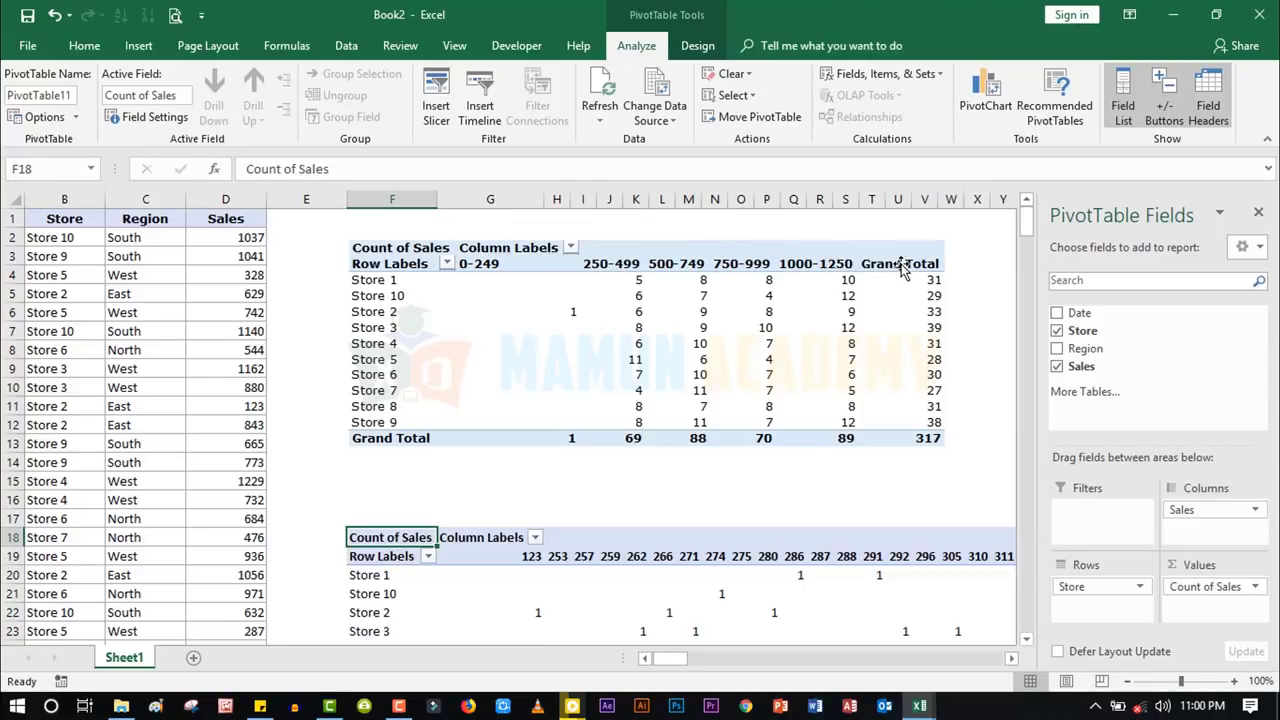
left_click(790, 430)
scroll(743, 497, "down", 3)
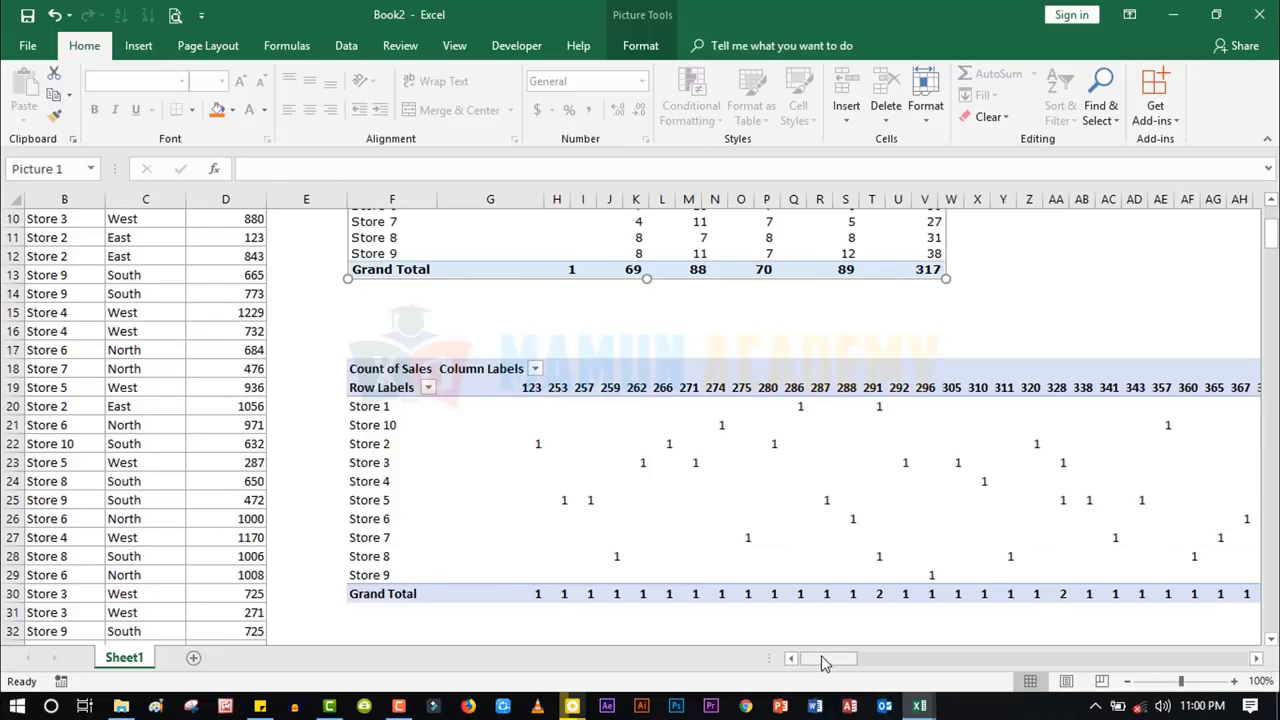
mouse_move(821, 655)
left_mouse_down()
mouse_move(1108, 634)
mouse_move(1229, 657)
mouse_move(868, 650)
mouse_move(812, 661)
left_mouse_up()
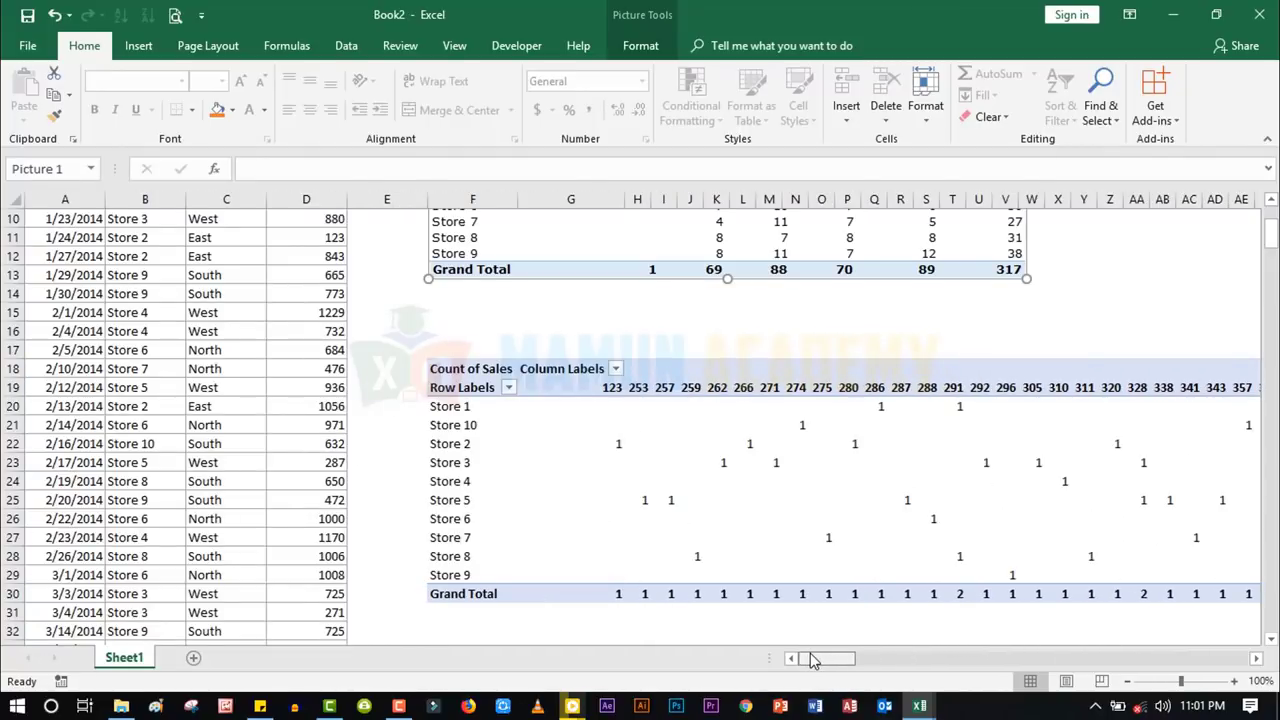
left_click(641, 629)
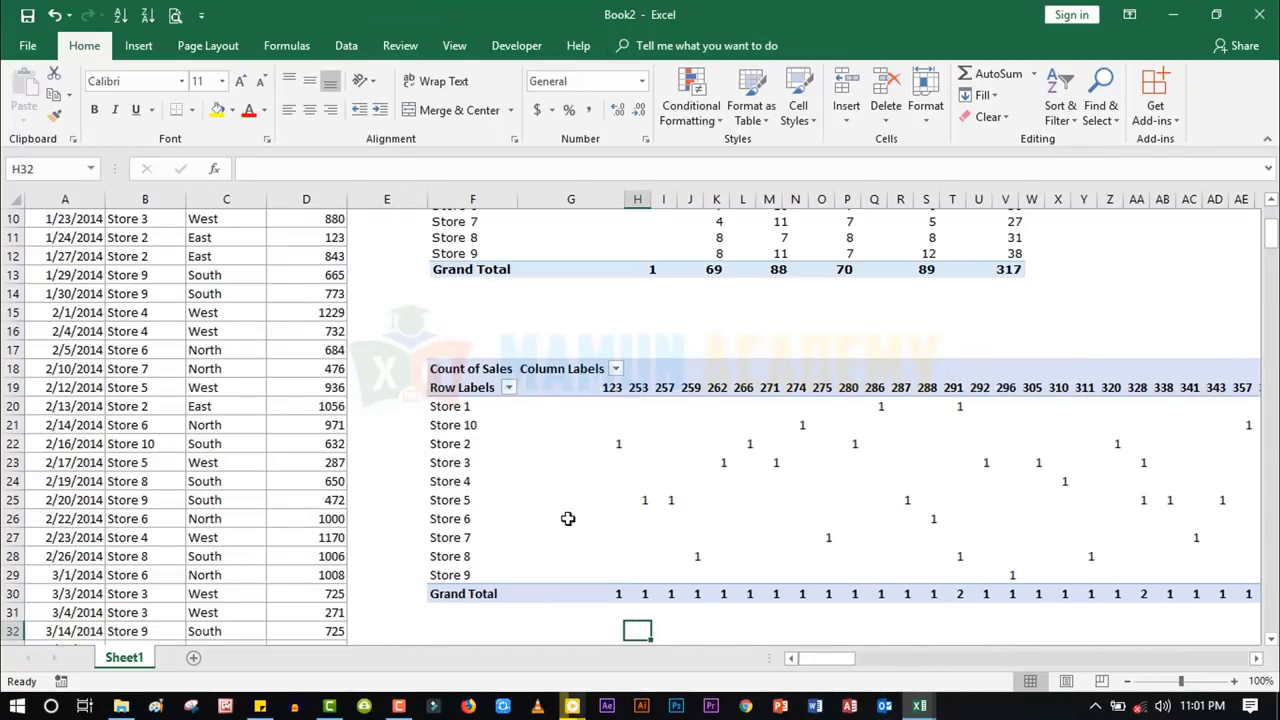
scroll(705, 430, "up", 3)
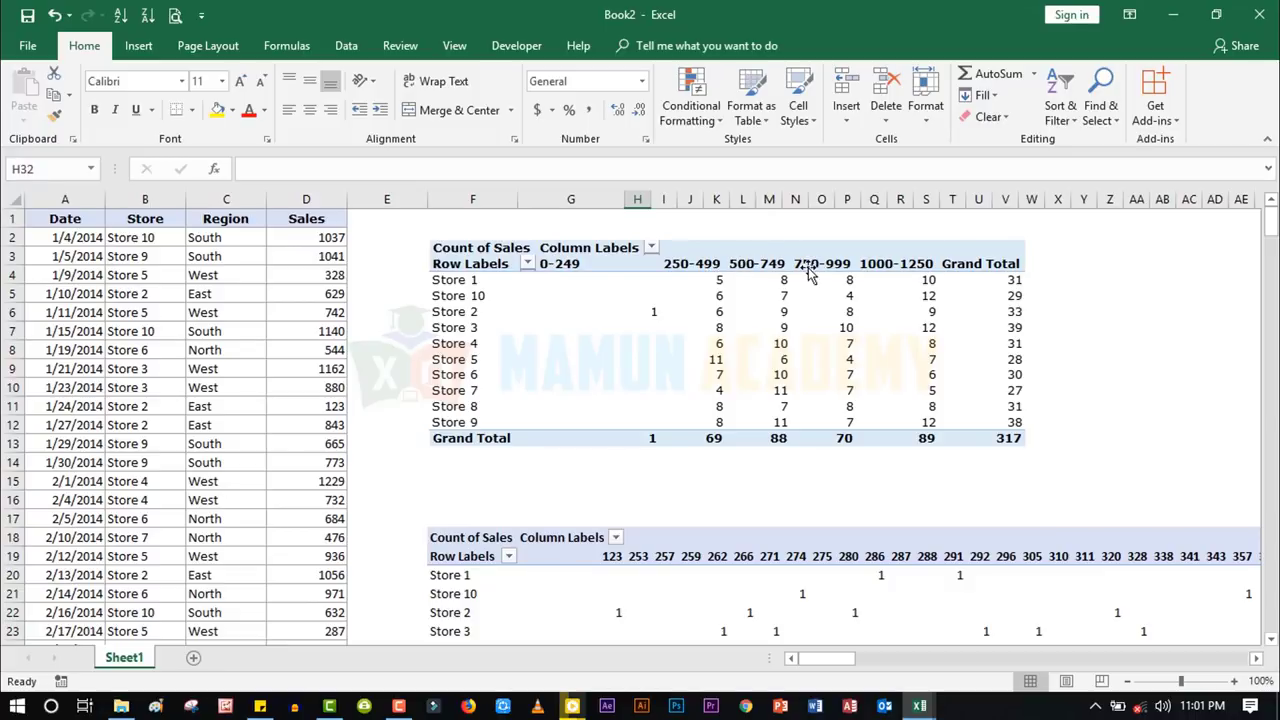
scroll(598, 460, "down", 2)
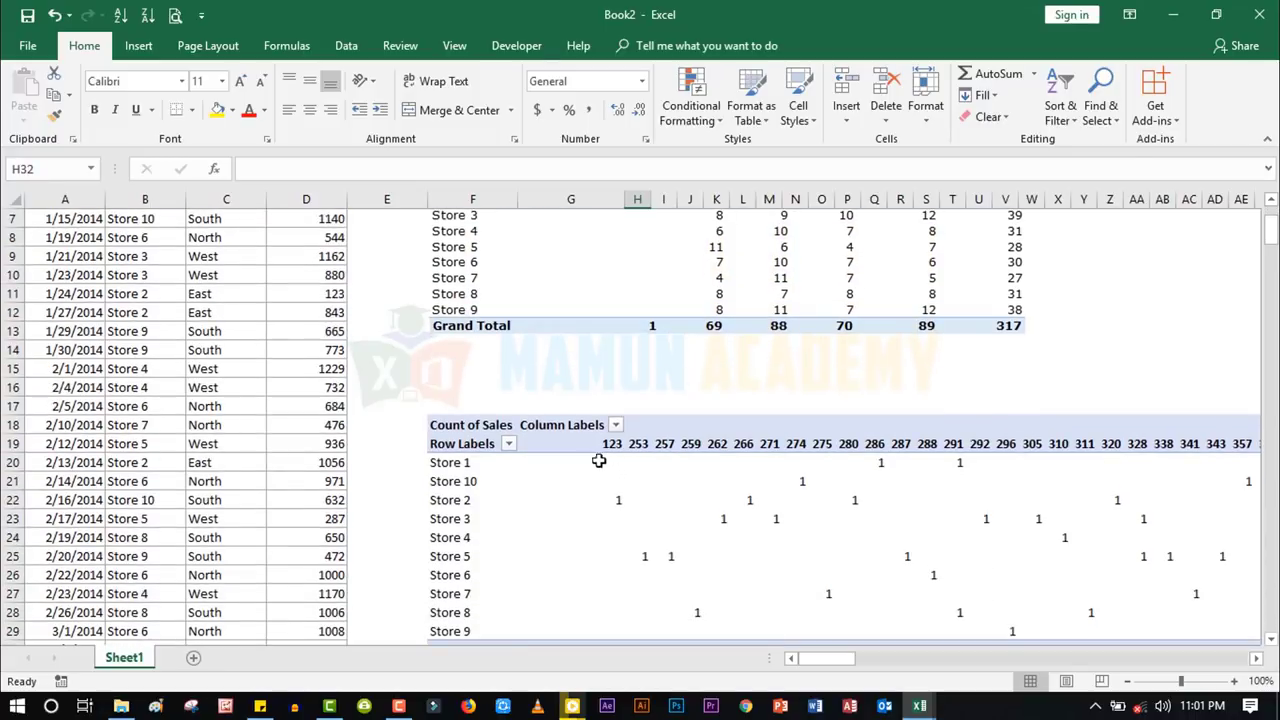
scroll(591, 430, "down", 1)
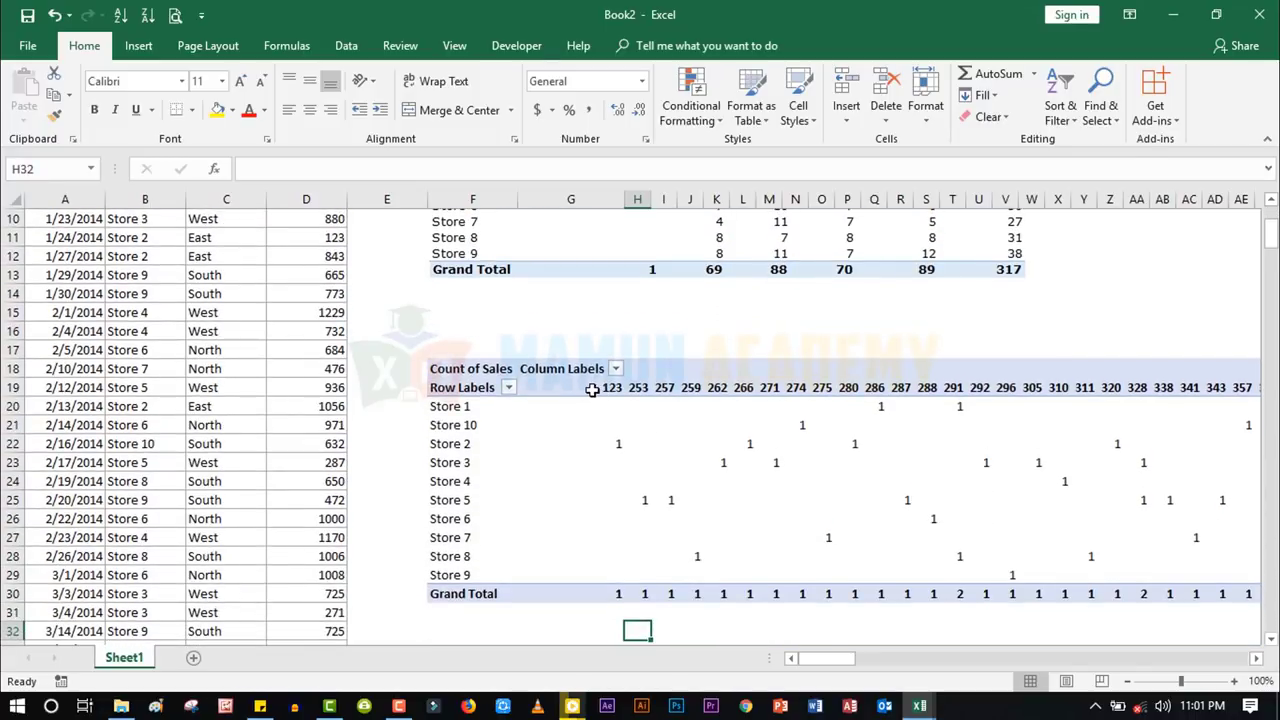
left_click(592, 390)
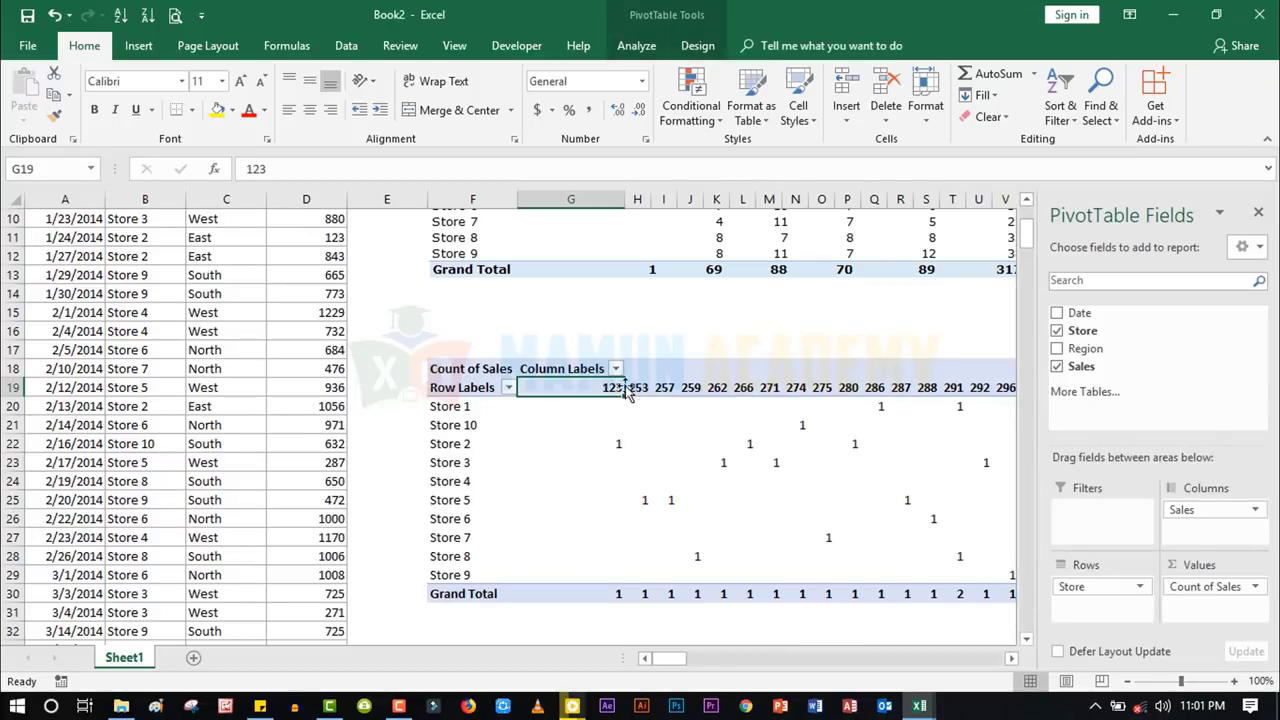
left_click_drag(625, 390, 652, 388)
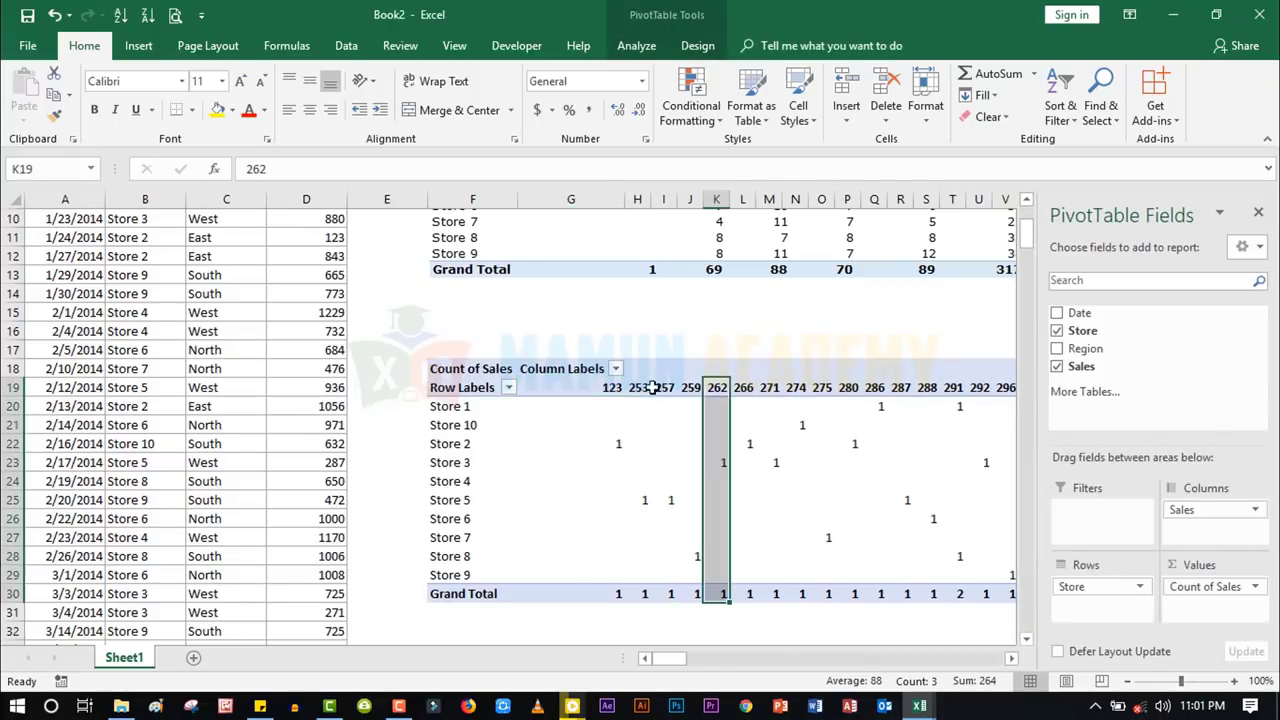
- Open and cancel the Grouping dialog for the 123 Sales label via right-click and Shift+F10
left_click(597, 390)
right_click(597, 390)
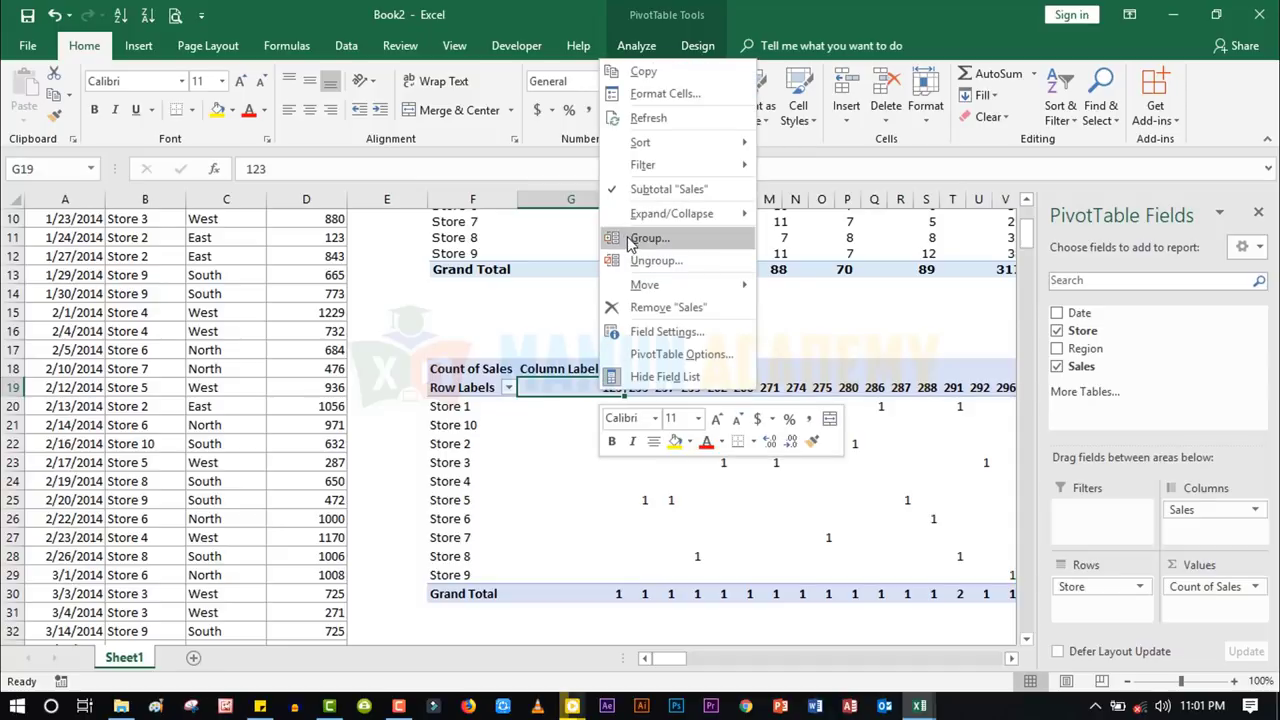
left_click(648, 238)
left_click(683, 283)
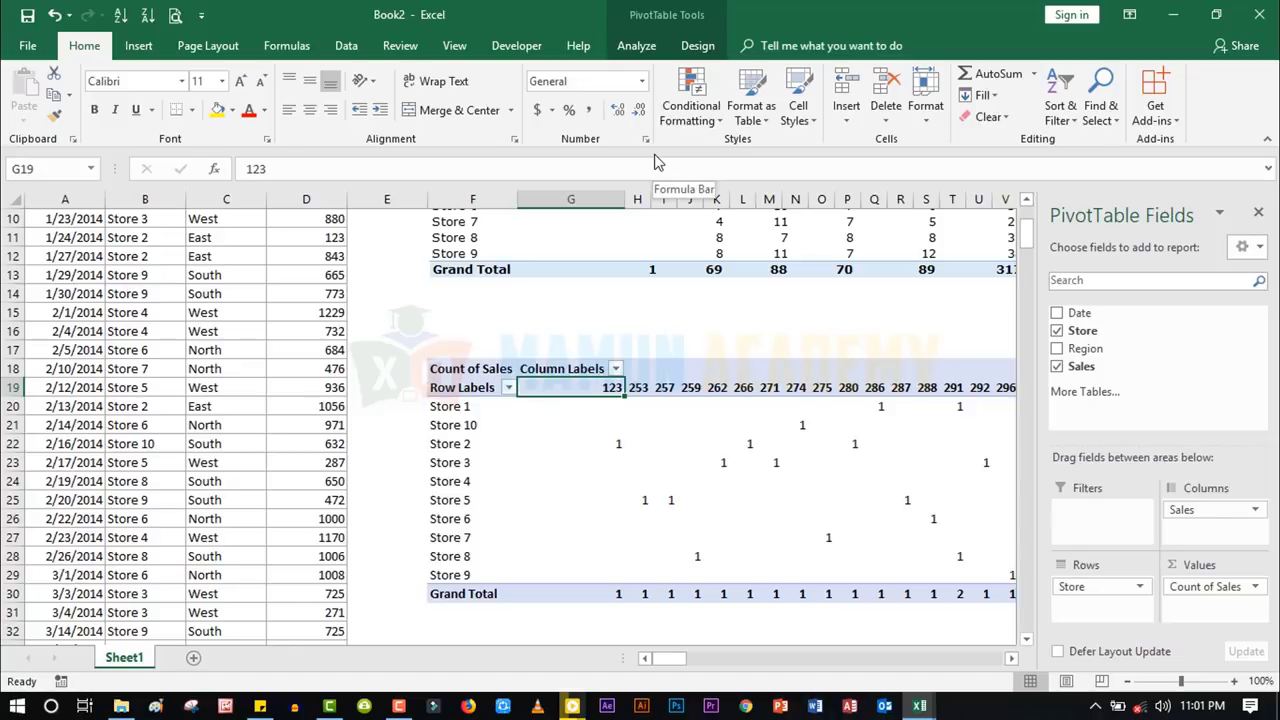
key("shift+F10")
key("g")
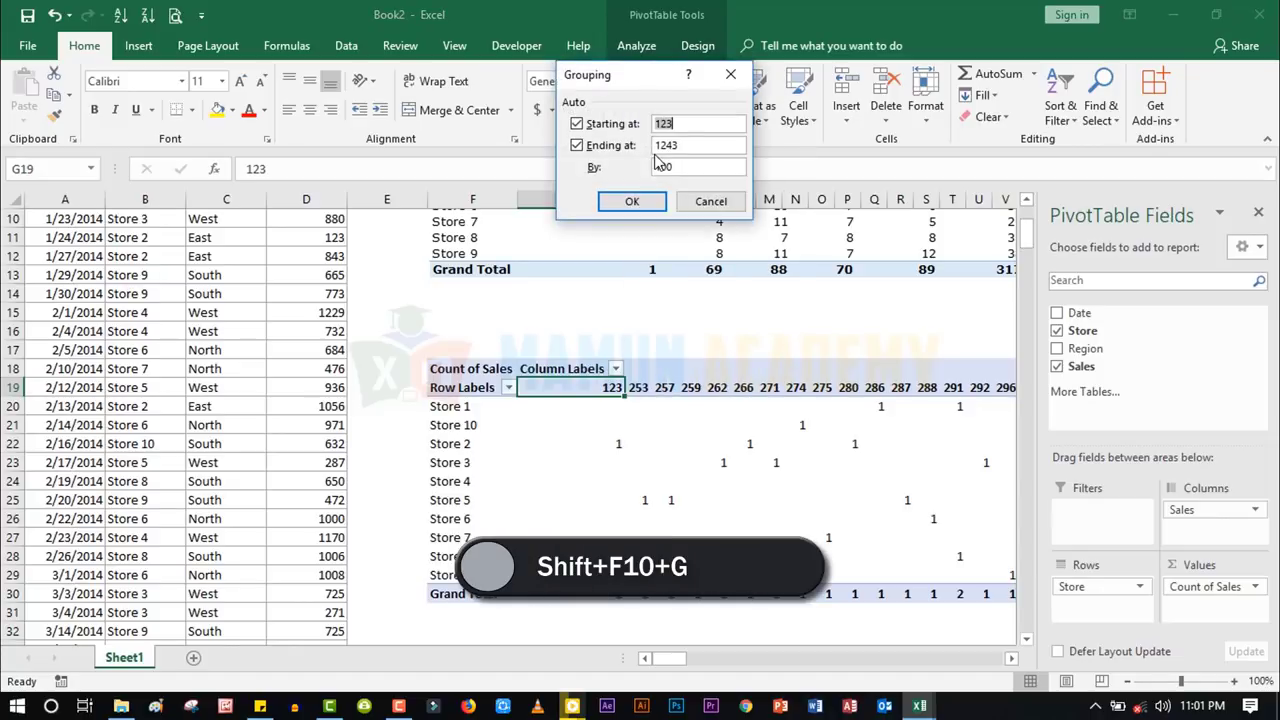
key("Tab")
key("Tab")
key("Tab")
key("Tab")
key("Tab")
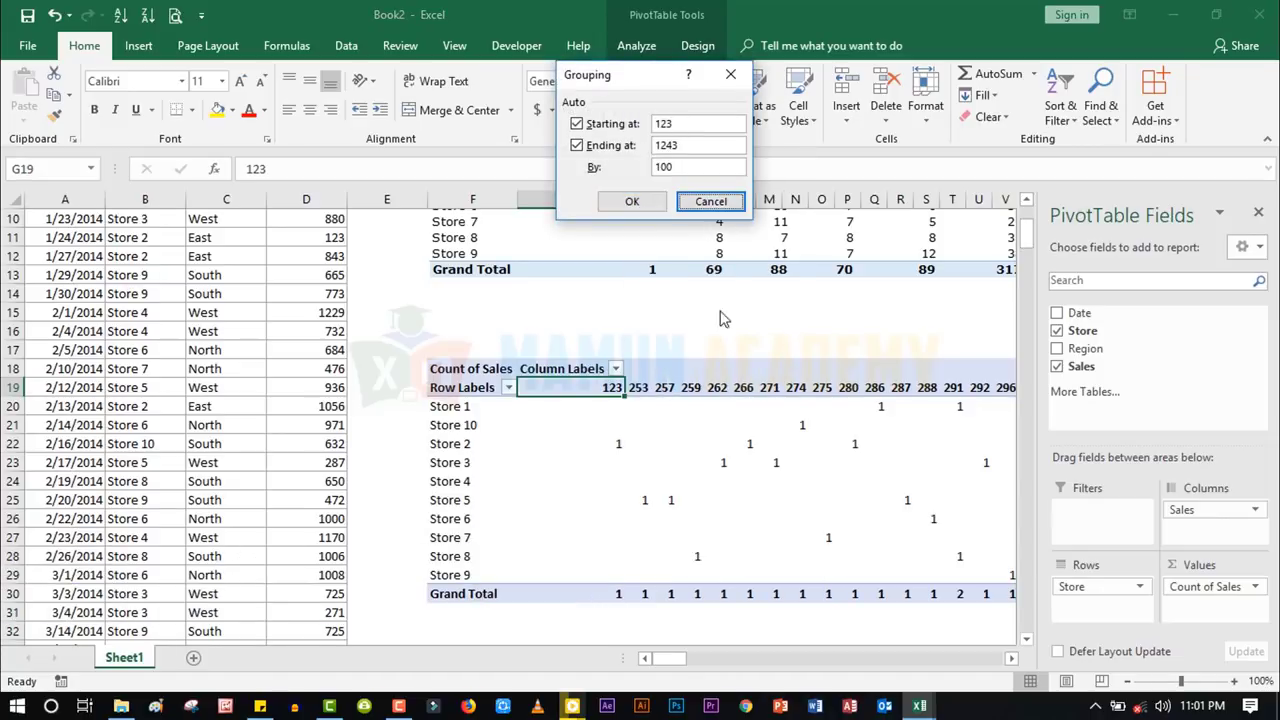
left_click(708, 201)
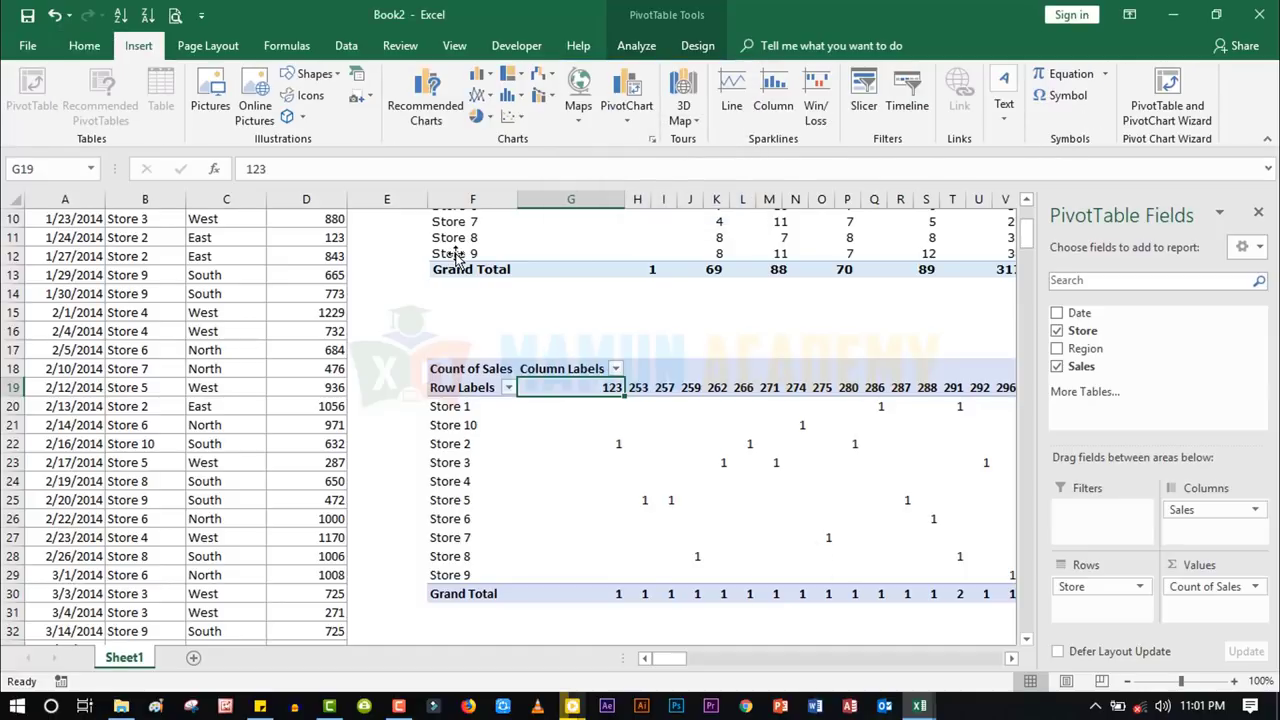
- Open the Grouping dialog with Alt+J,T,K, showing Starting 123, Ending 1243, By 100
key("alt")
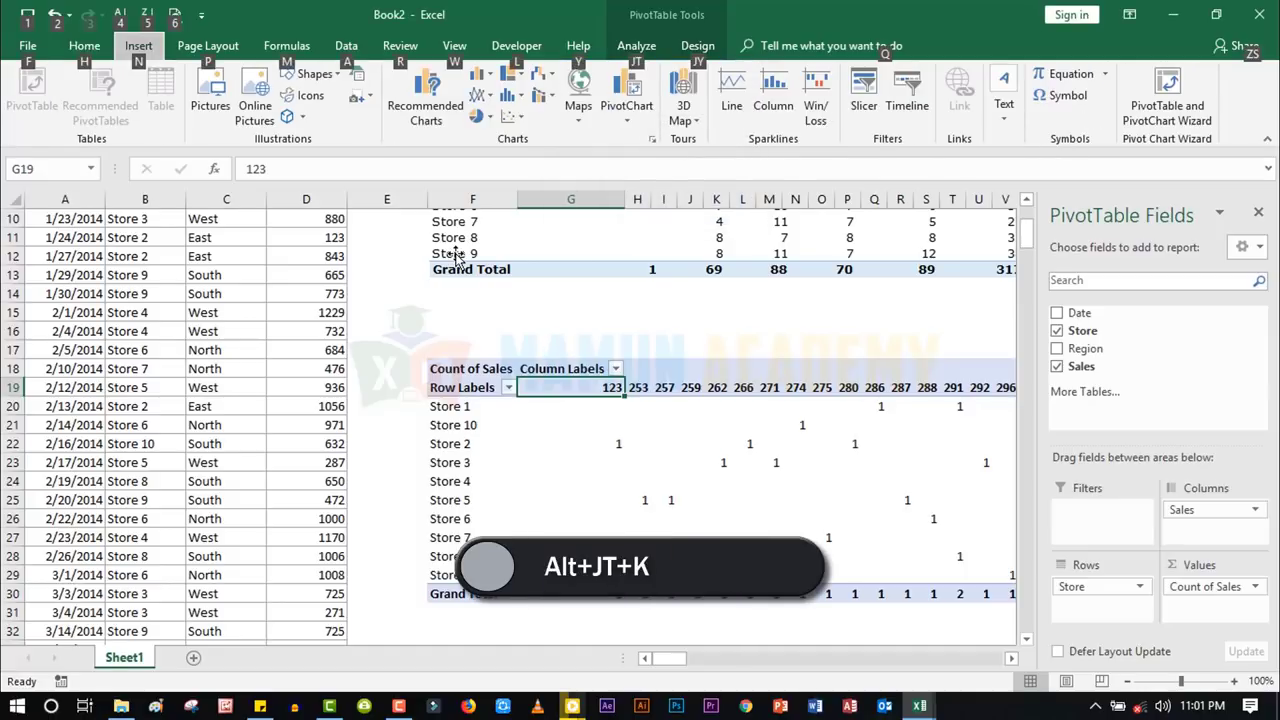
key("j")
key("t")
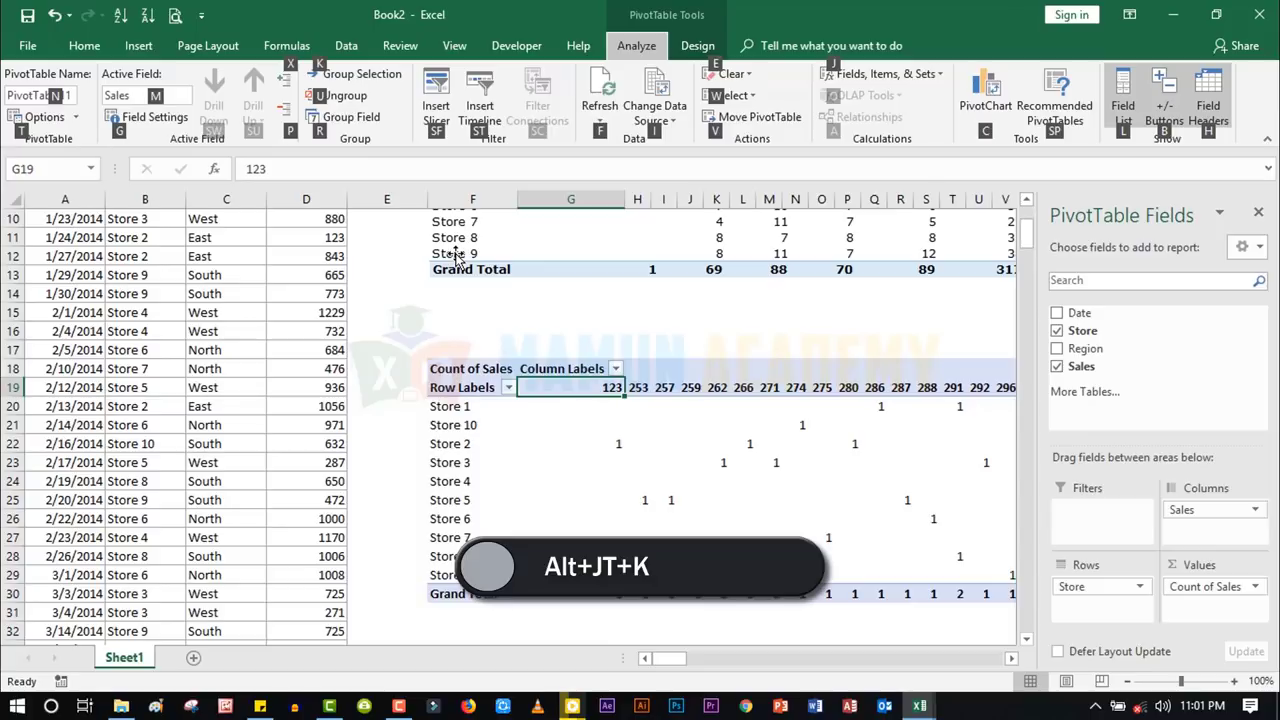
key("k")
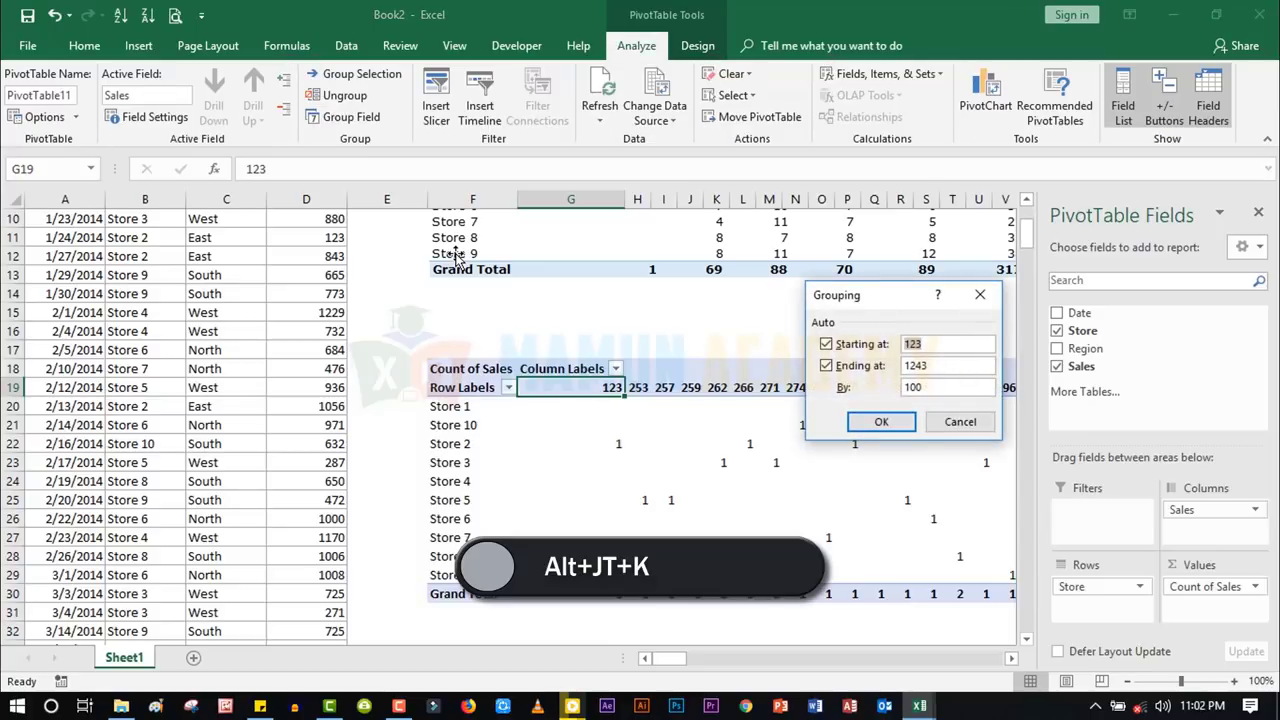
left_click_drag(915, 298, 698, 286)
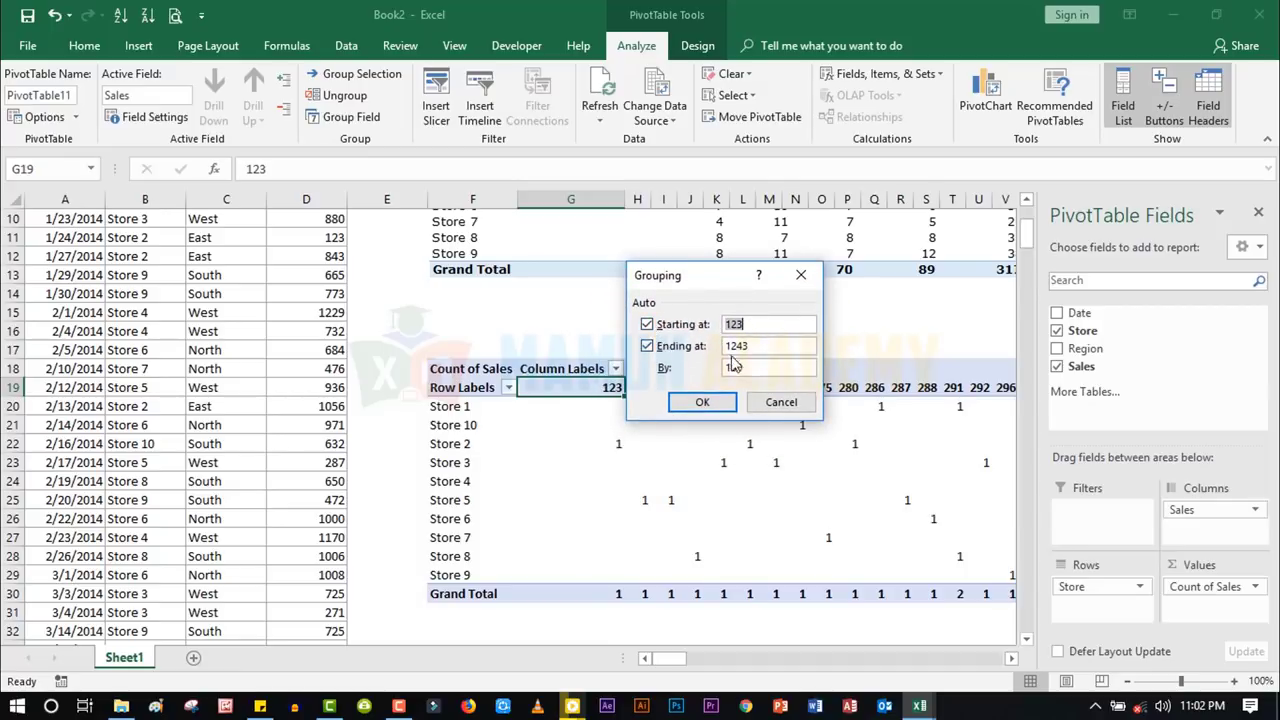
- Apply the grouping by 100 and hide the PivotTable Fields pane
left_click(702, 402)
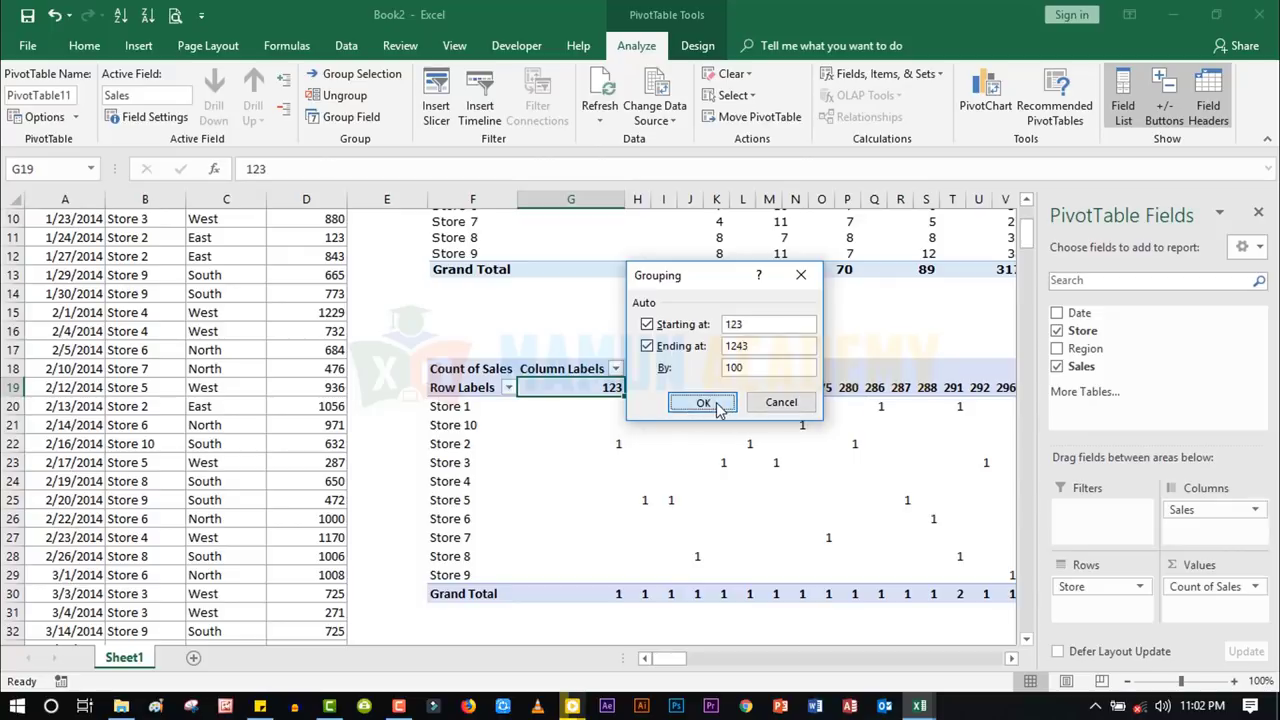
scroll(725, 418, "up", 3)
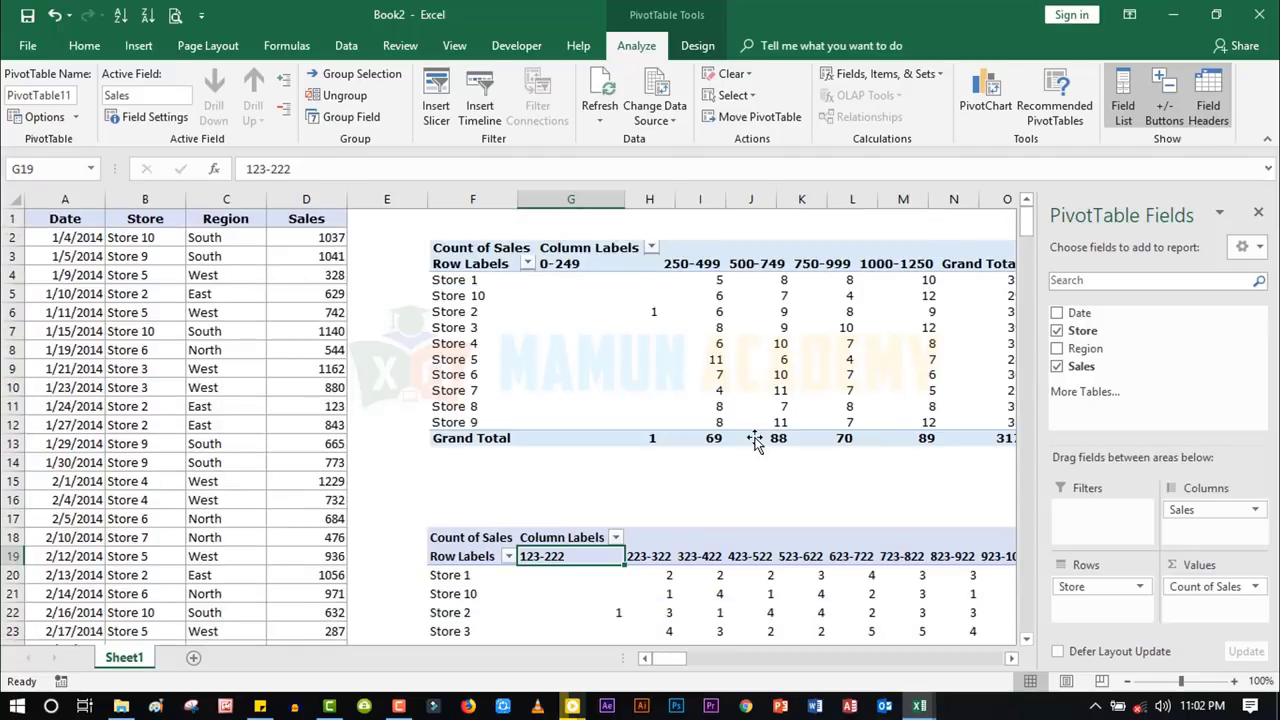
scroll(754, 434, "down", 2)
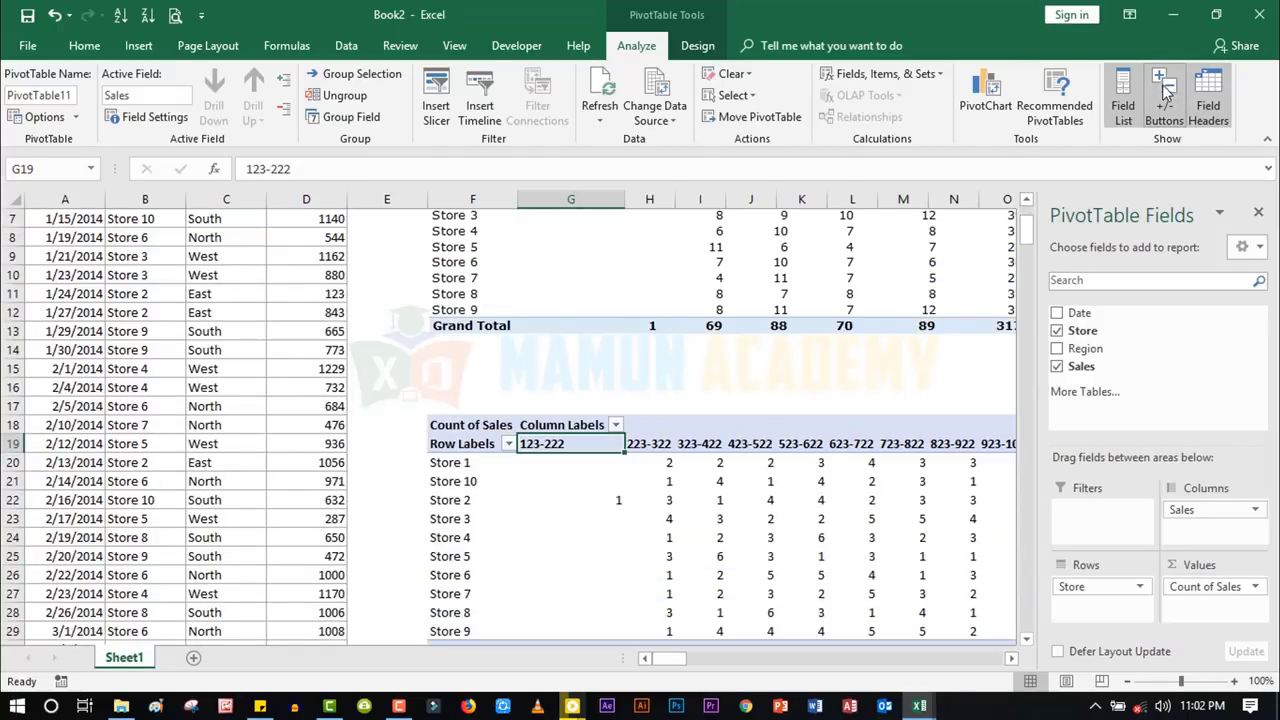
left_click(1123, 100)
- Scroll across the sheet to view the lower pivot's grouped Sales columns
left_click(825, 660)
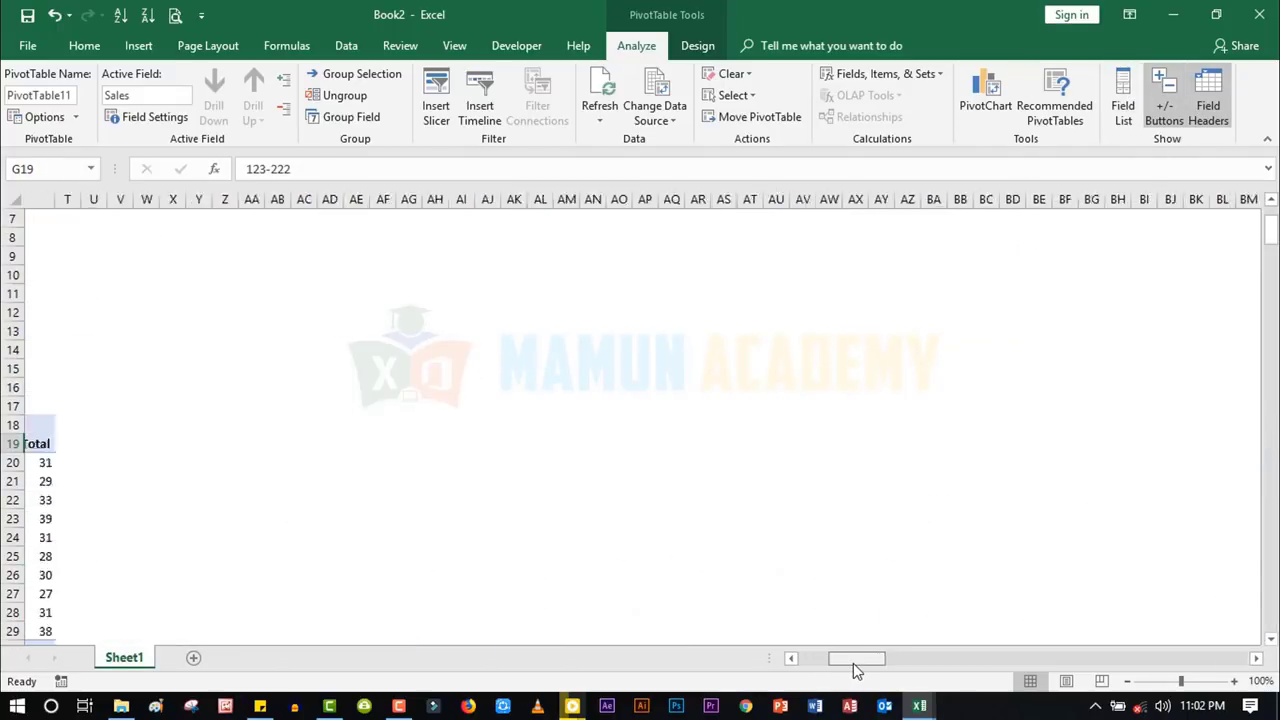
left_click_drag(853, 663, 815, 663)
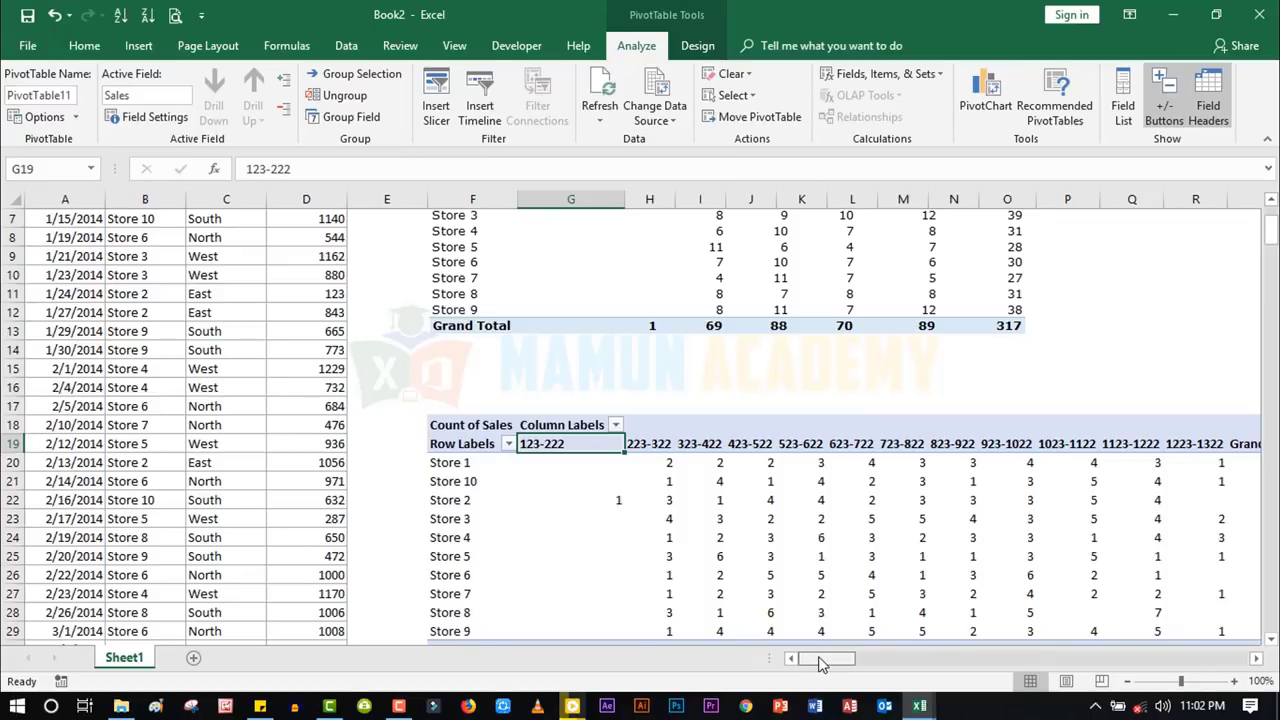
scroll(822, 660, "right", 1)
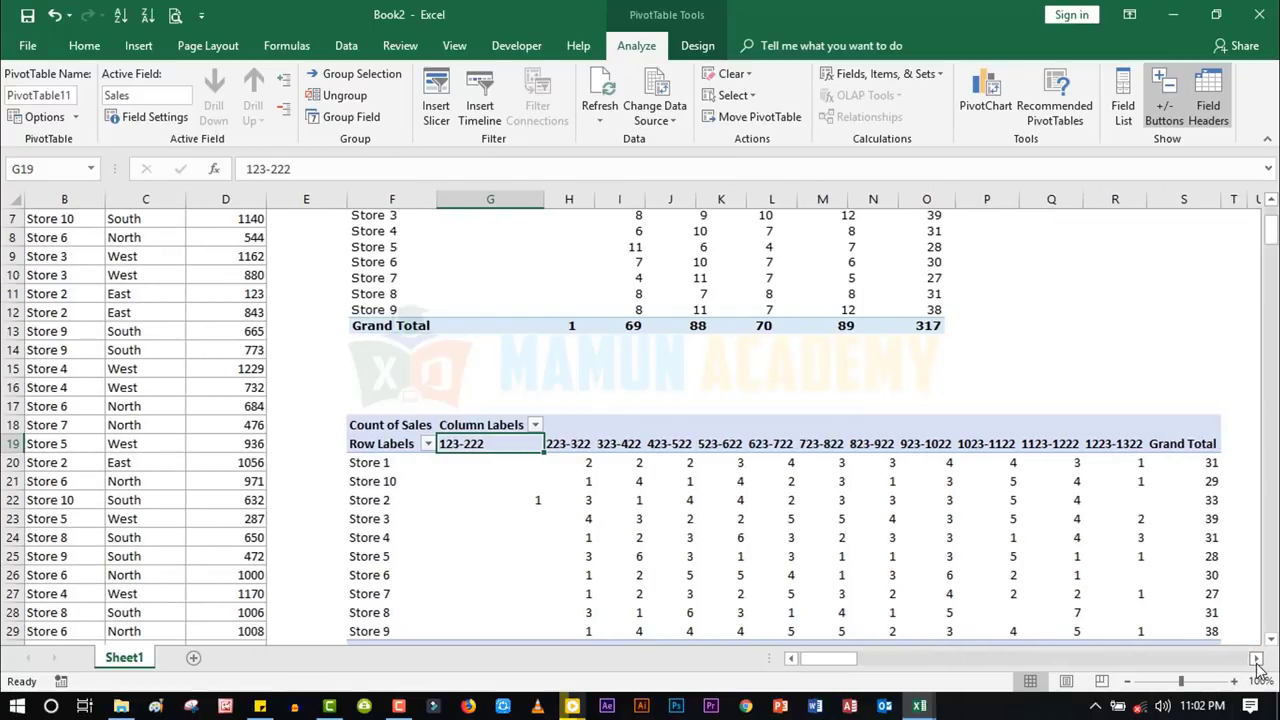
left_click(1256, 660)
left_click(1256, 660)
left_click(1256, 660)
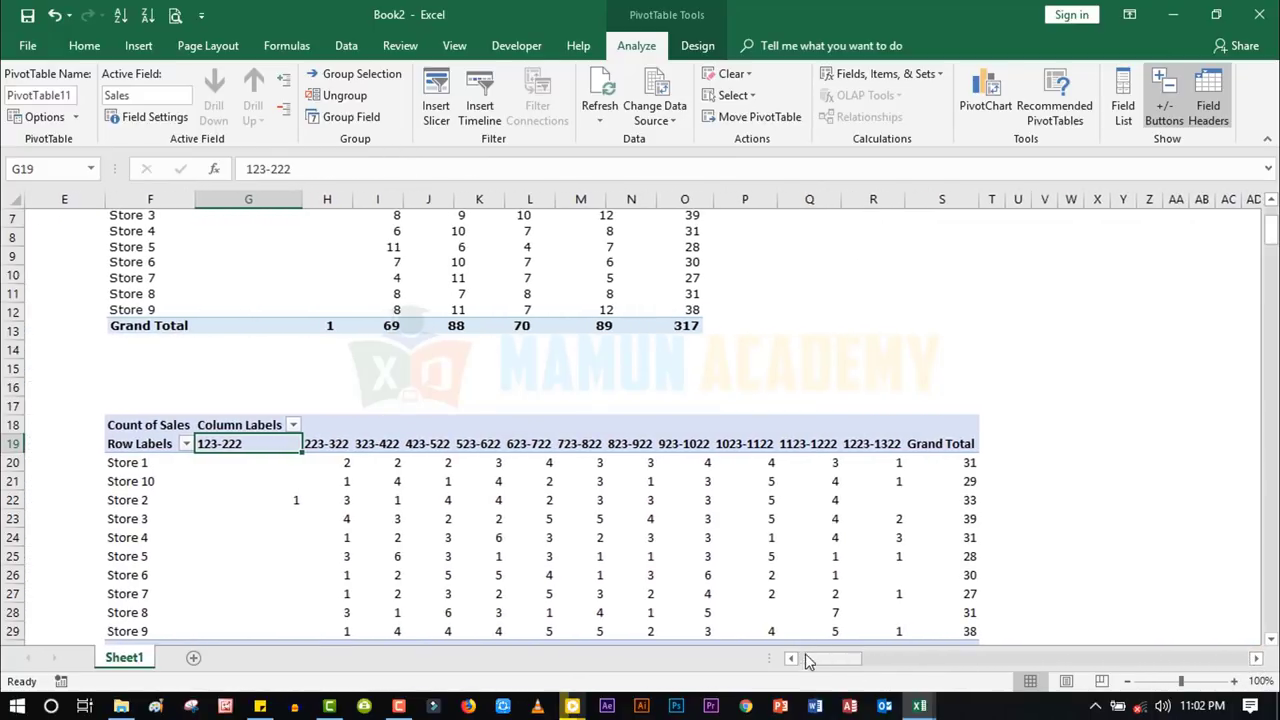
left_click_drag(808, 660, 794, 663)
scroll(380, 525, "up", 2)
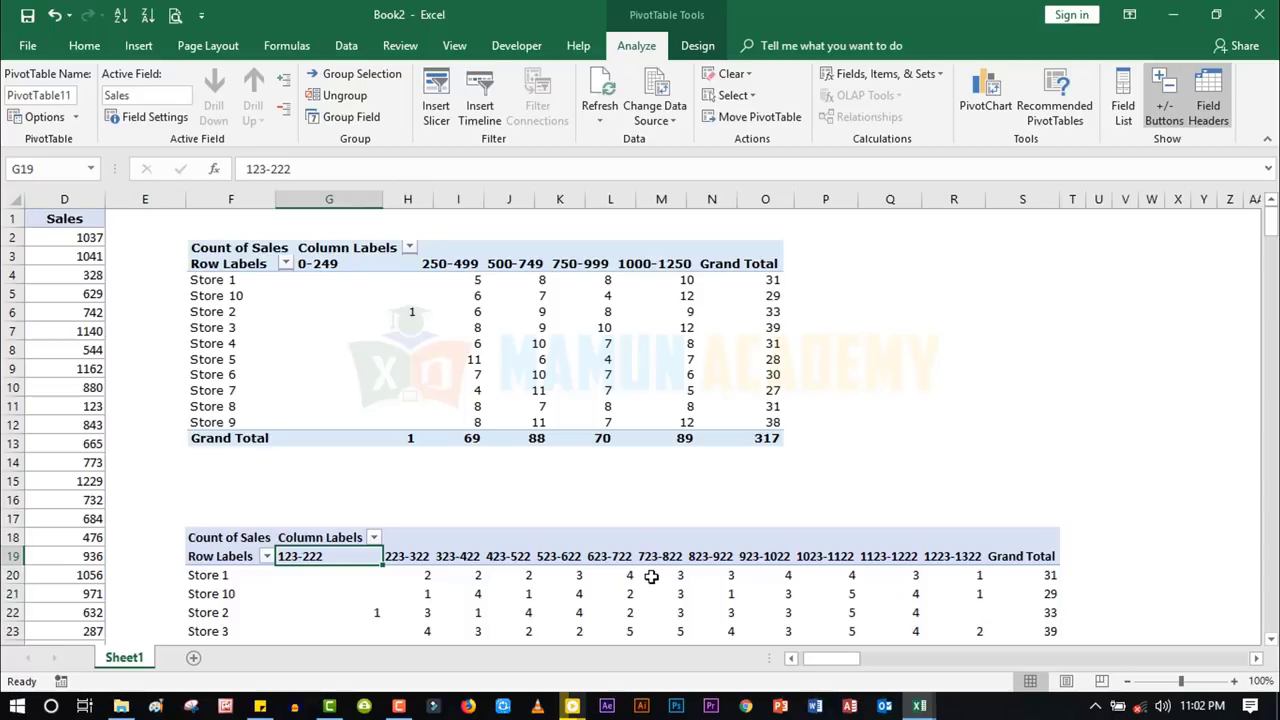
- Inspect the 123-222 and 223-322 headers, the Store 1 row and count values
right_click(333, 557)
key("Escape")
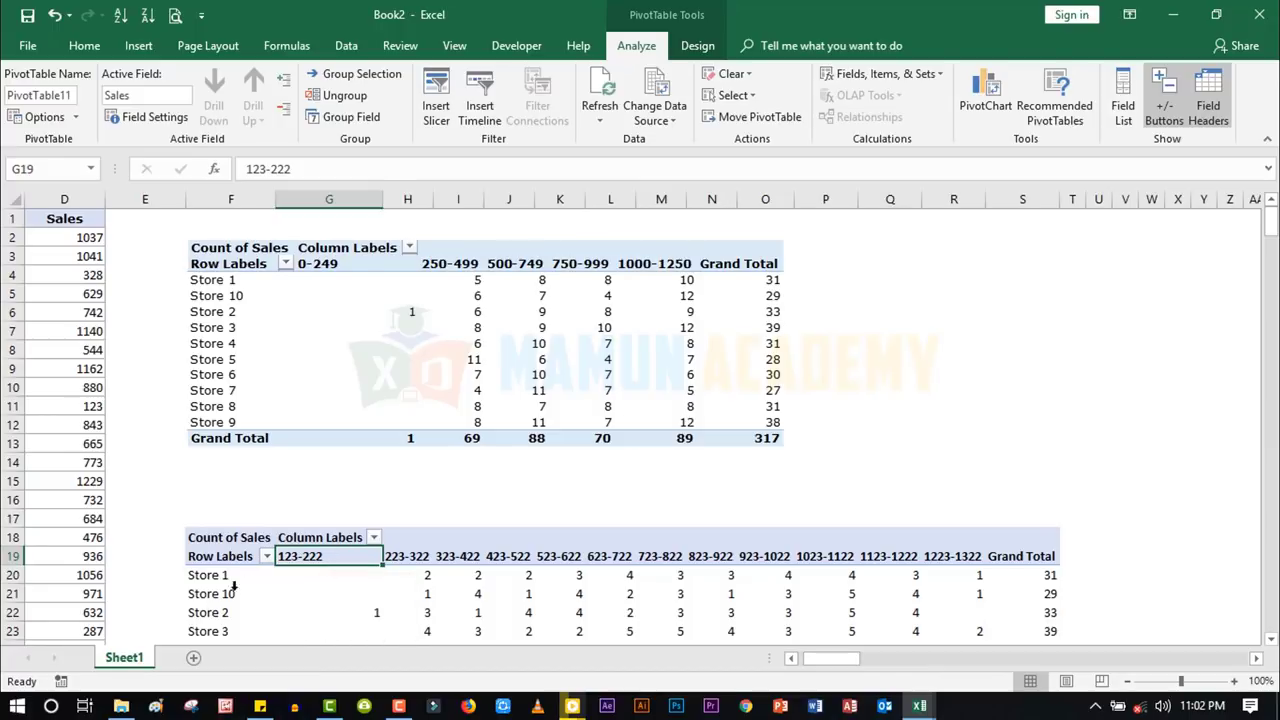
left_click(205, 576)
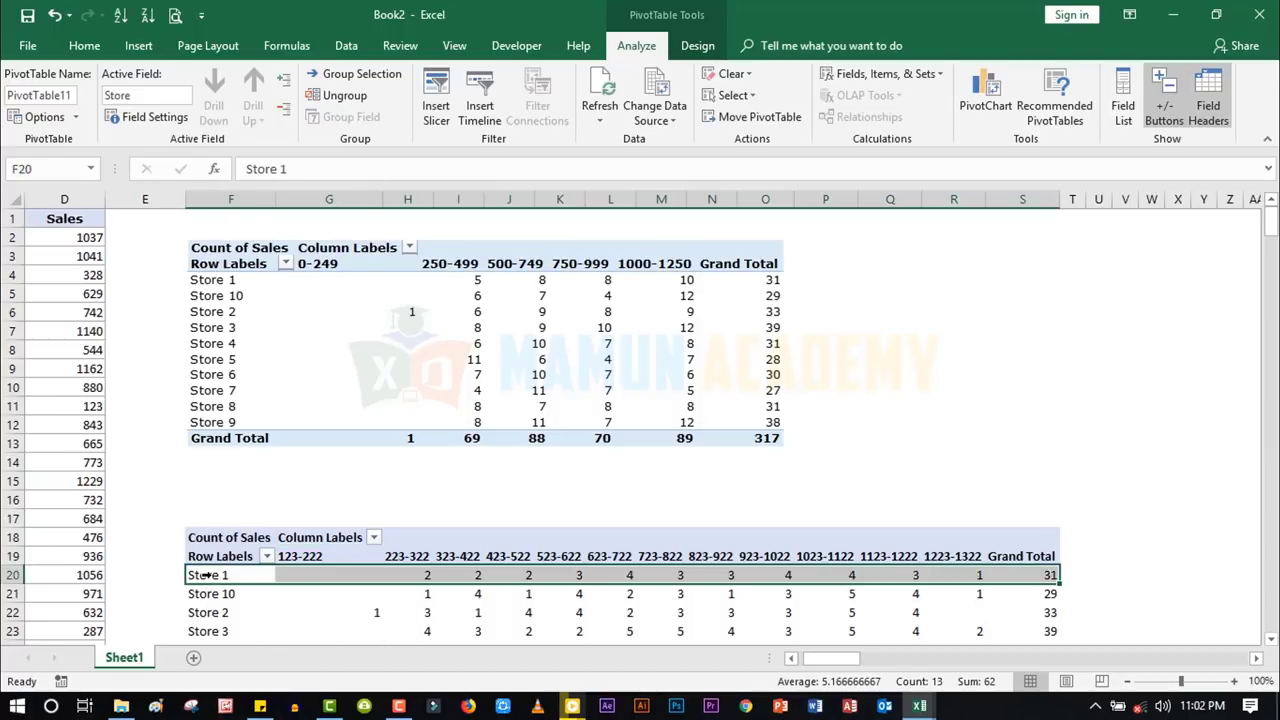
left_click(486, 632)
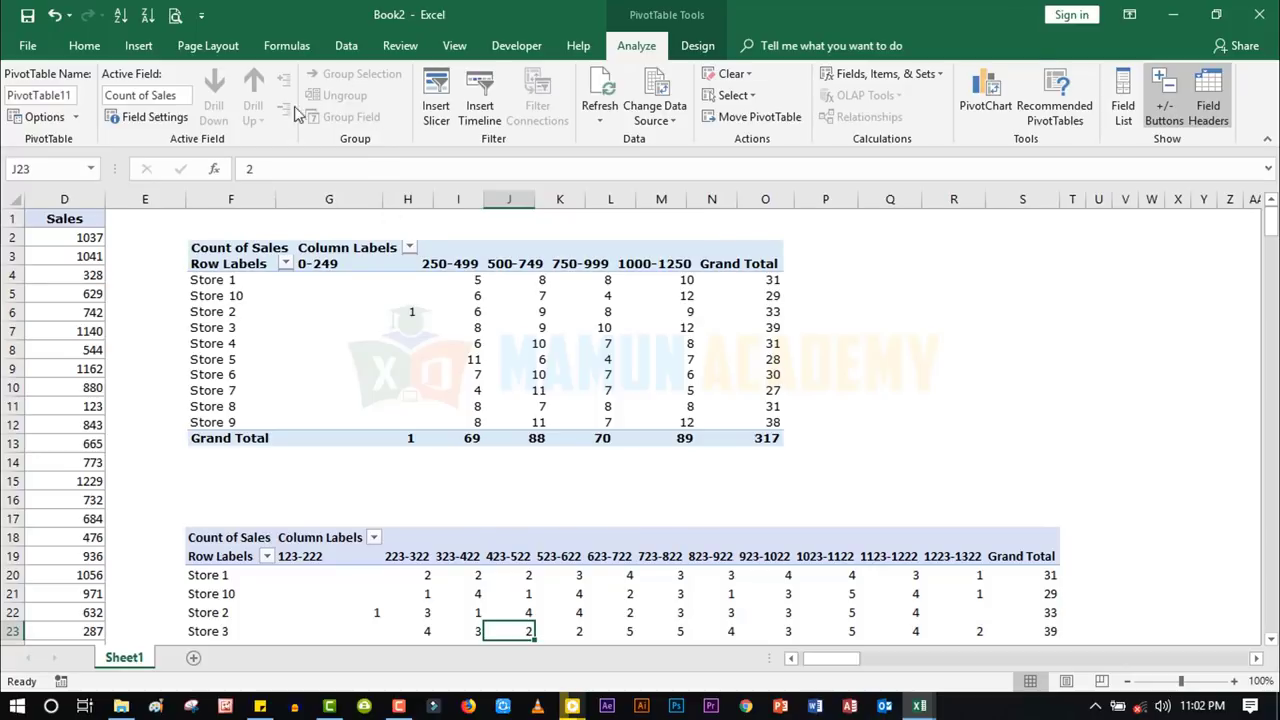
left_click(415, 556)
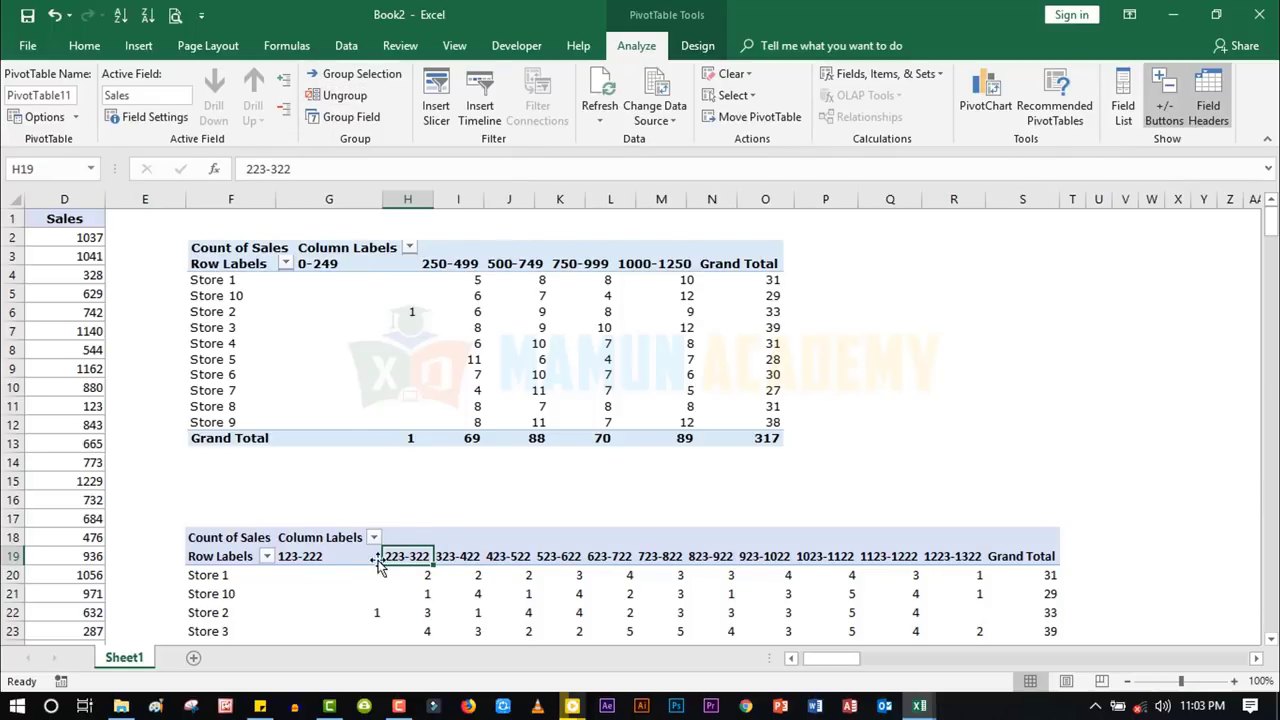
left_click(340, 556)
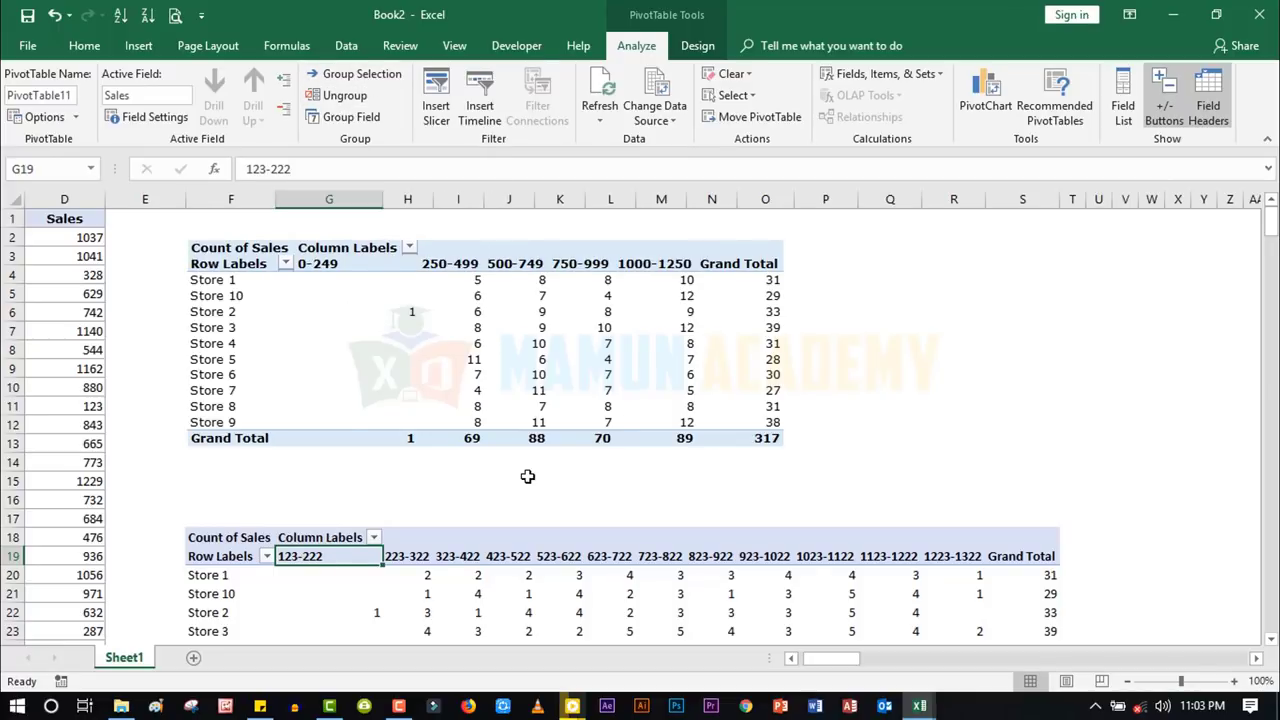
- Set the Grouping to start at 0, end at 1250, by 250, and apply it
key("shift+F10")
key("g")
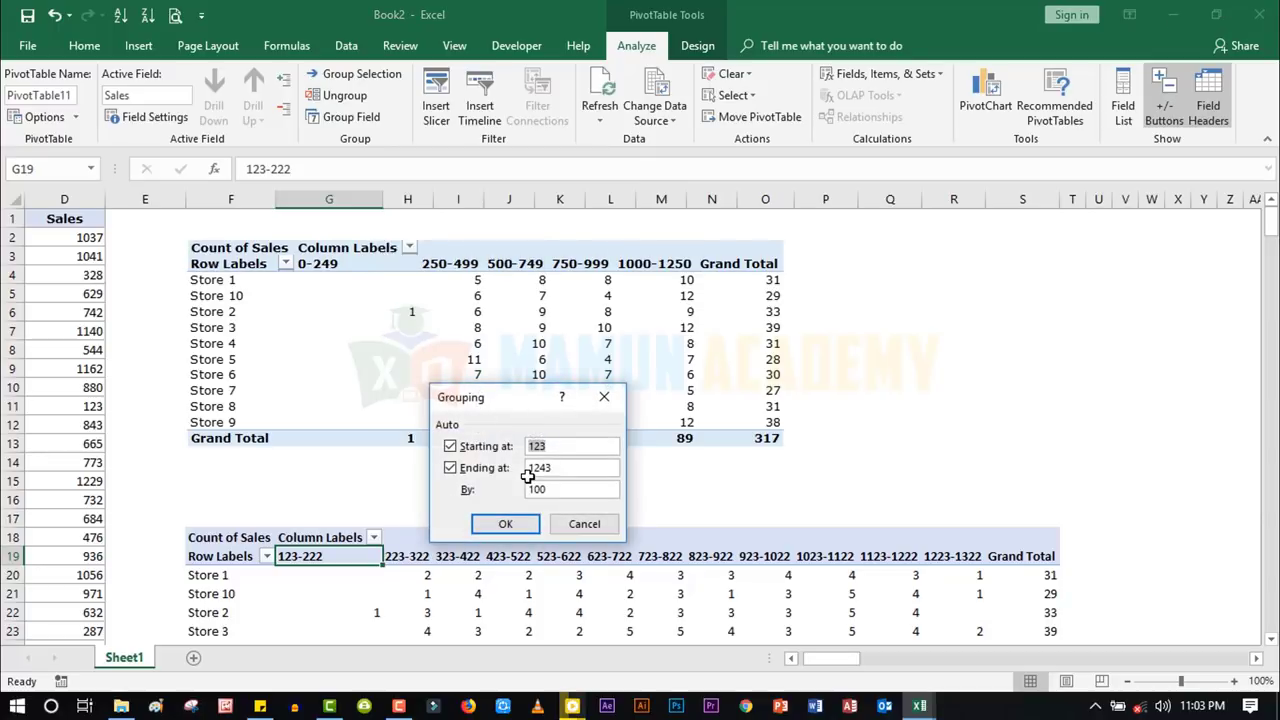
key("Return")
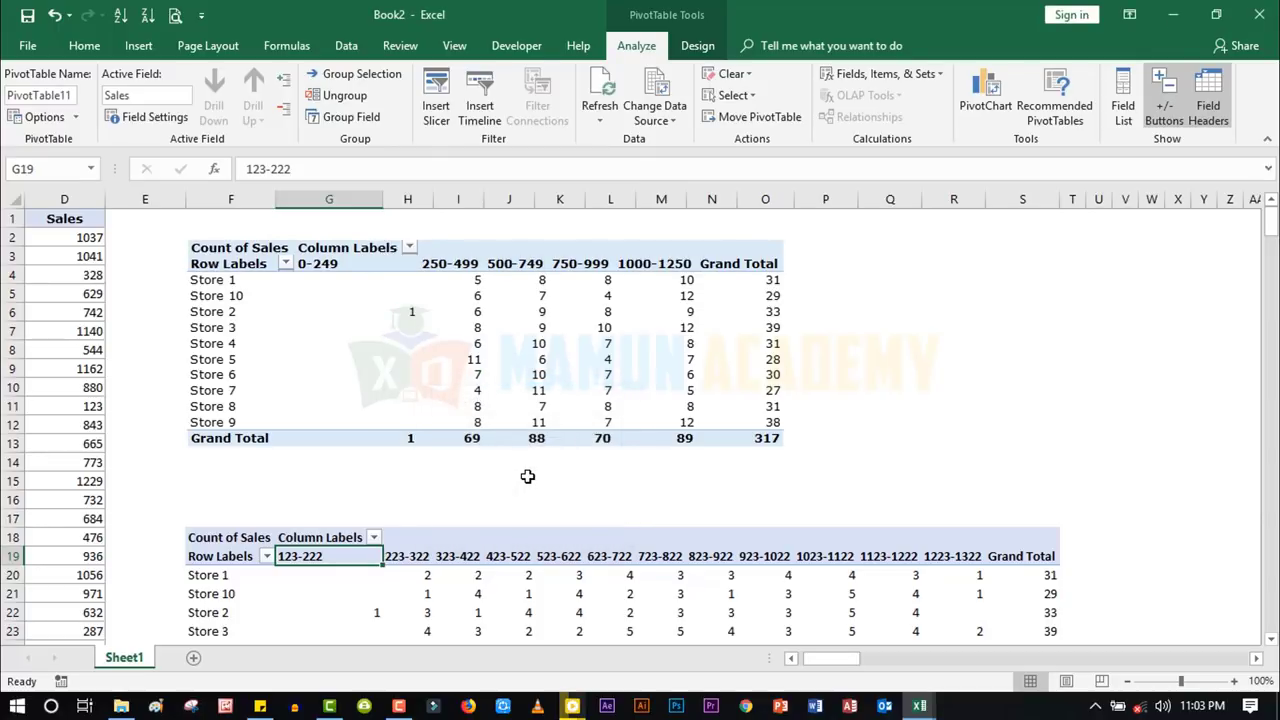
key("alt")
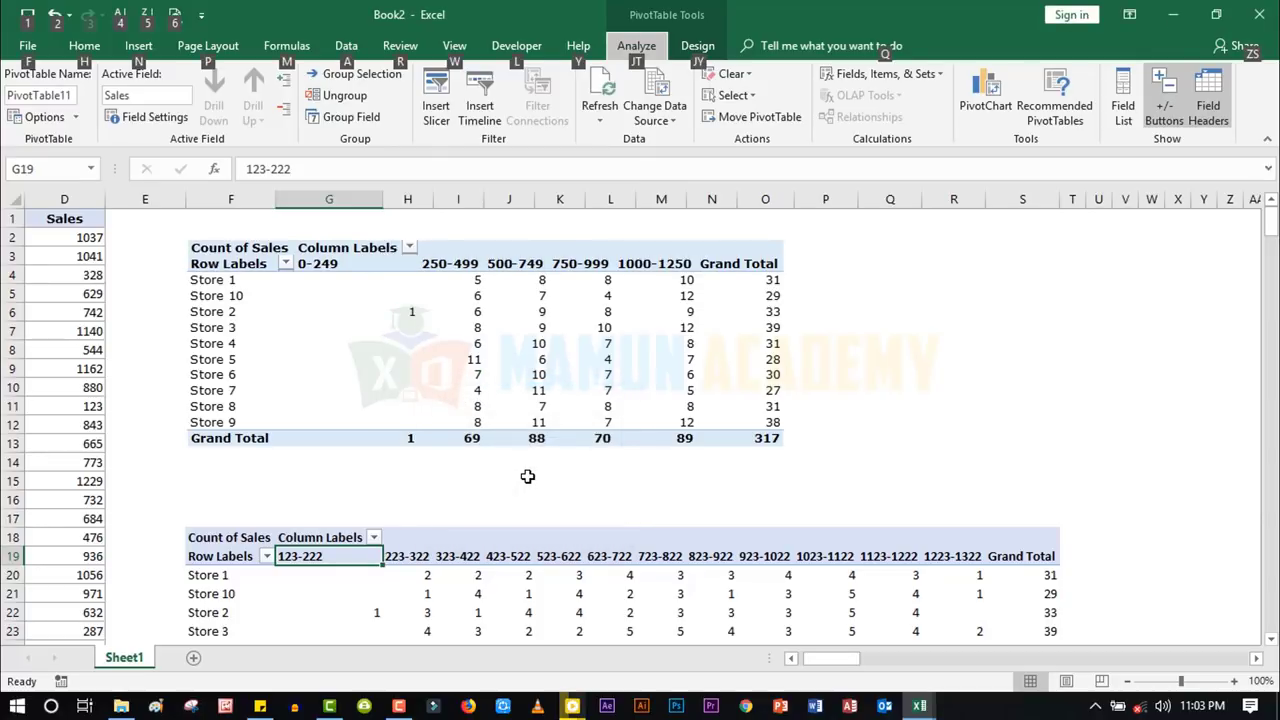
key("j")
key("t")
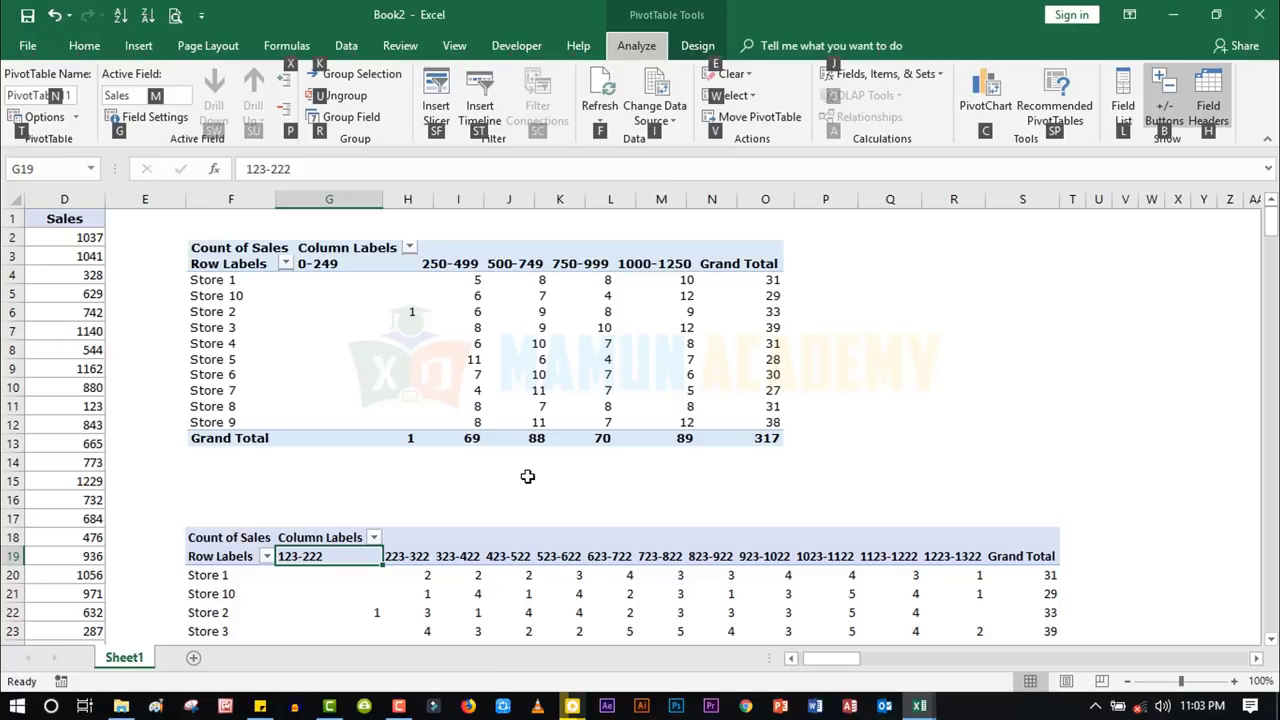
key("g")
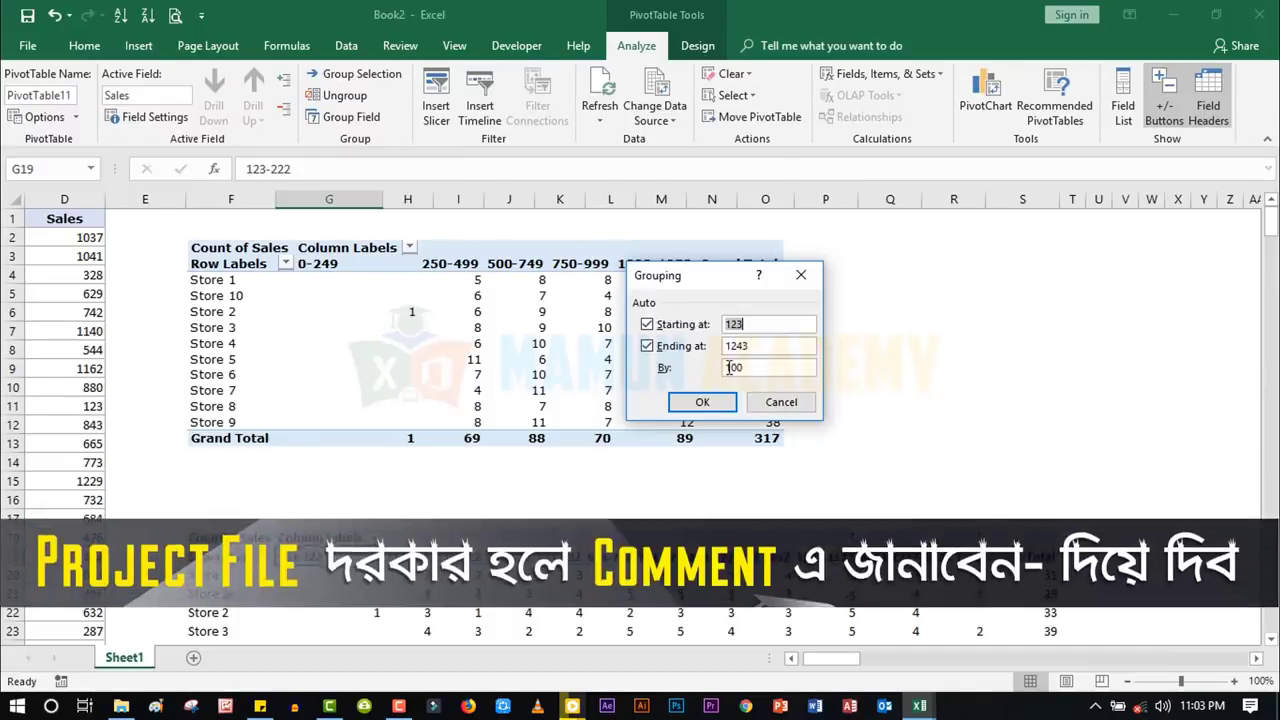
type("0")
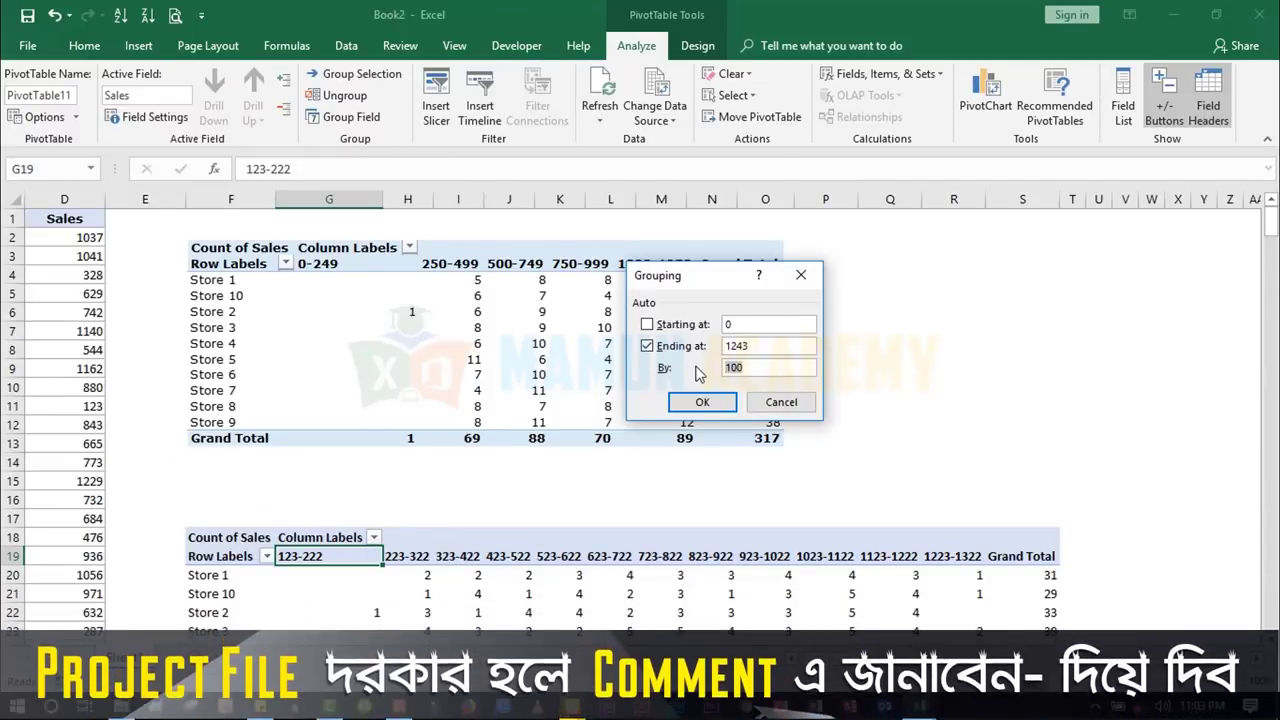
type("25")
type("0")
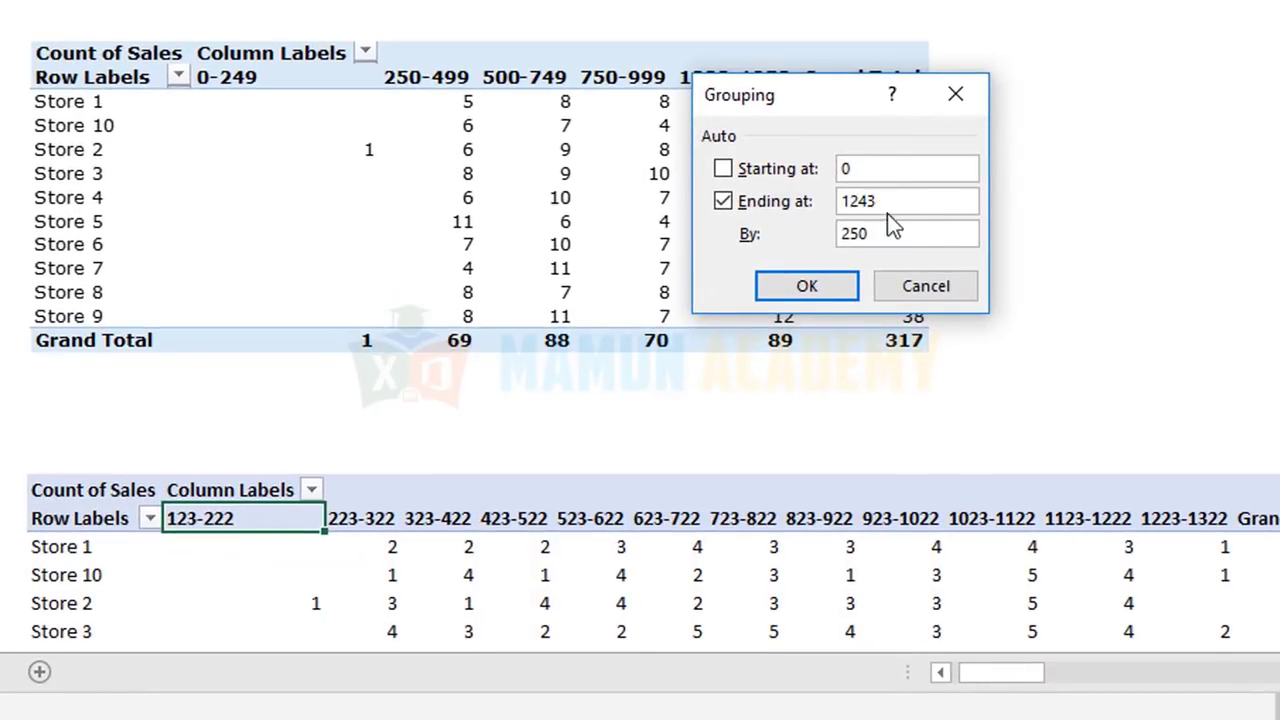
key("shift+Tab")
type("12")
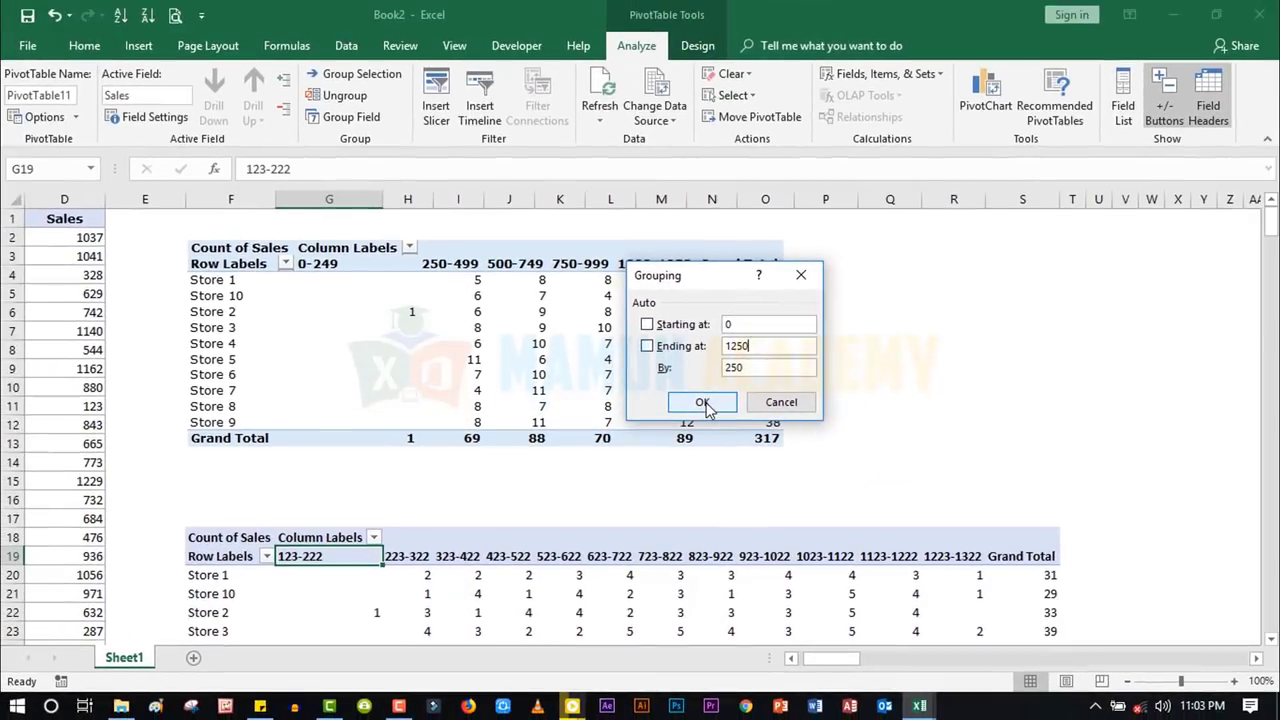
left_click(703, 403)
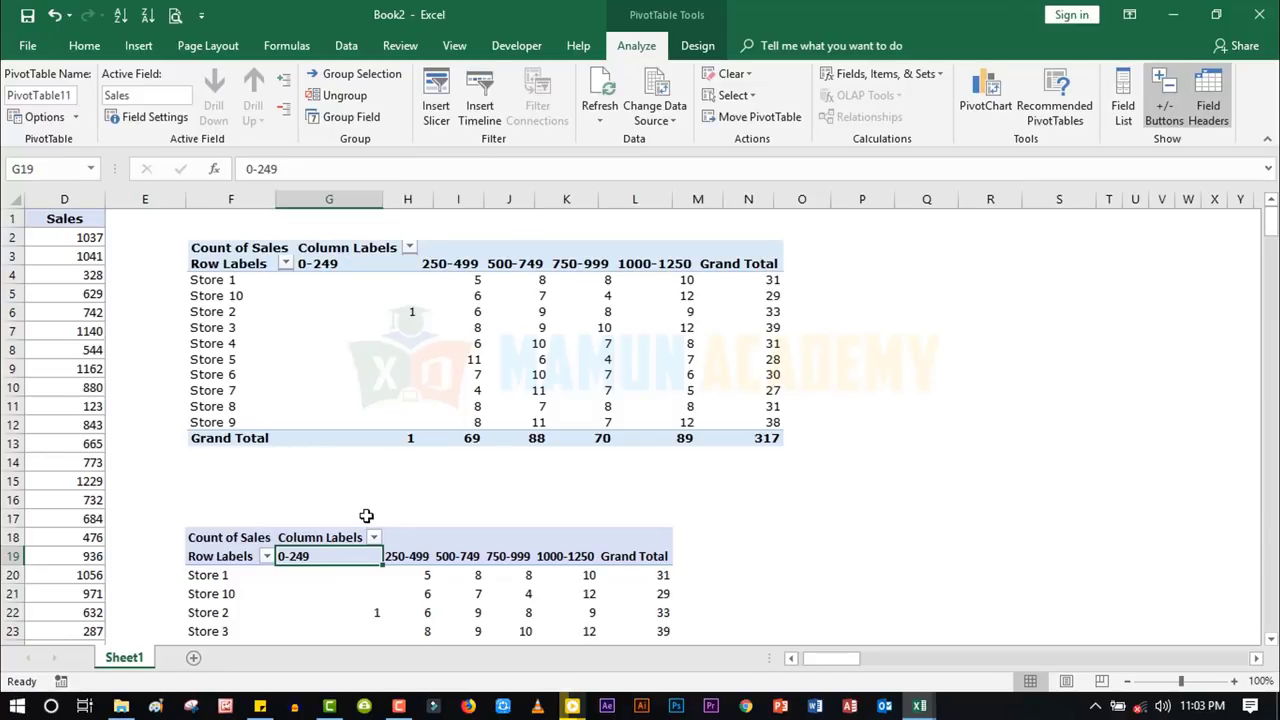
- Compare the 0-249 and 250-499 columns against the reference pivot picture
scroll(364, 510, "down", 1)
scroll(363, 515, "up", 1)
left_click(502, 453)
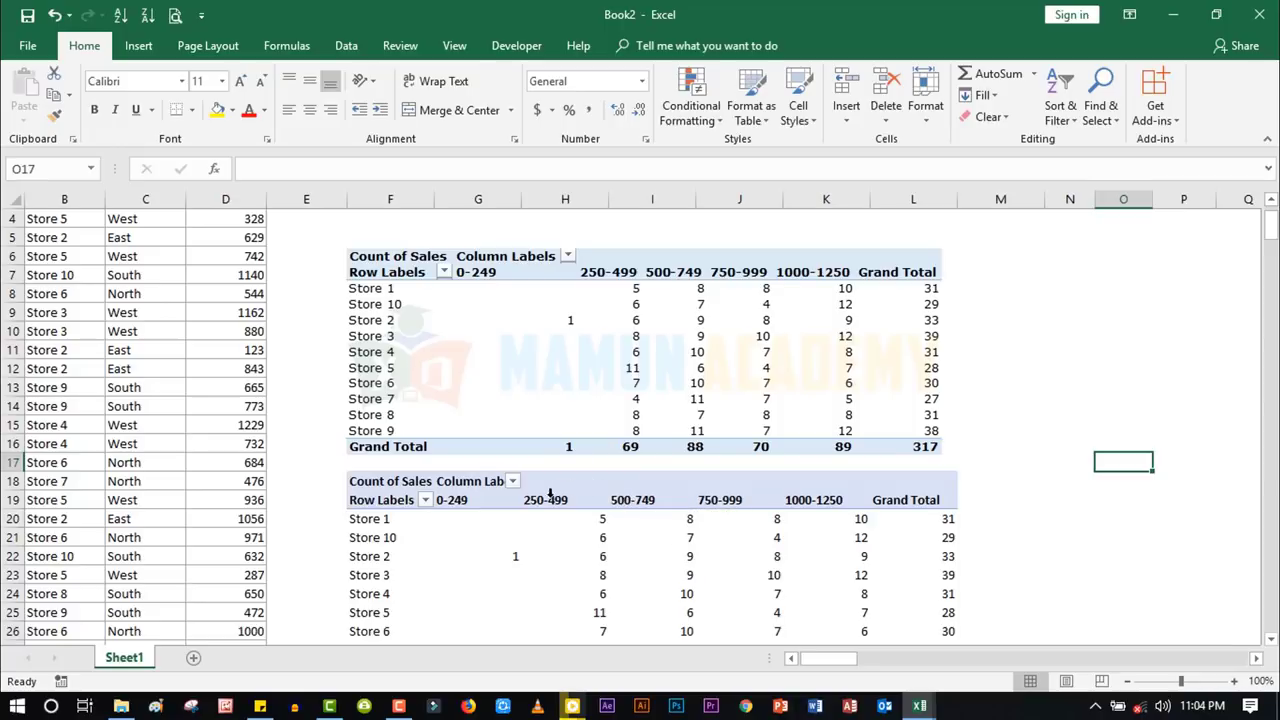
left_click(537, 490)
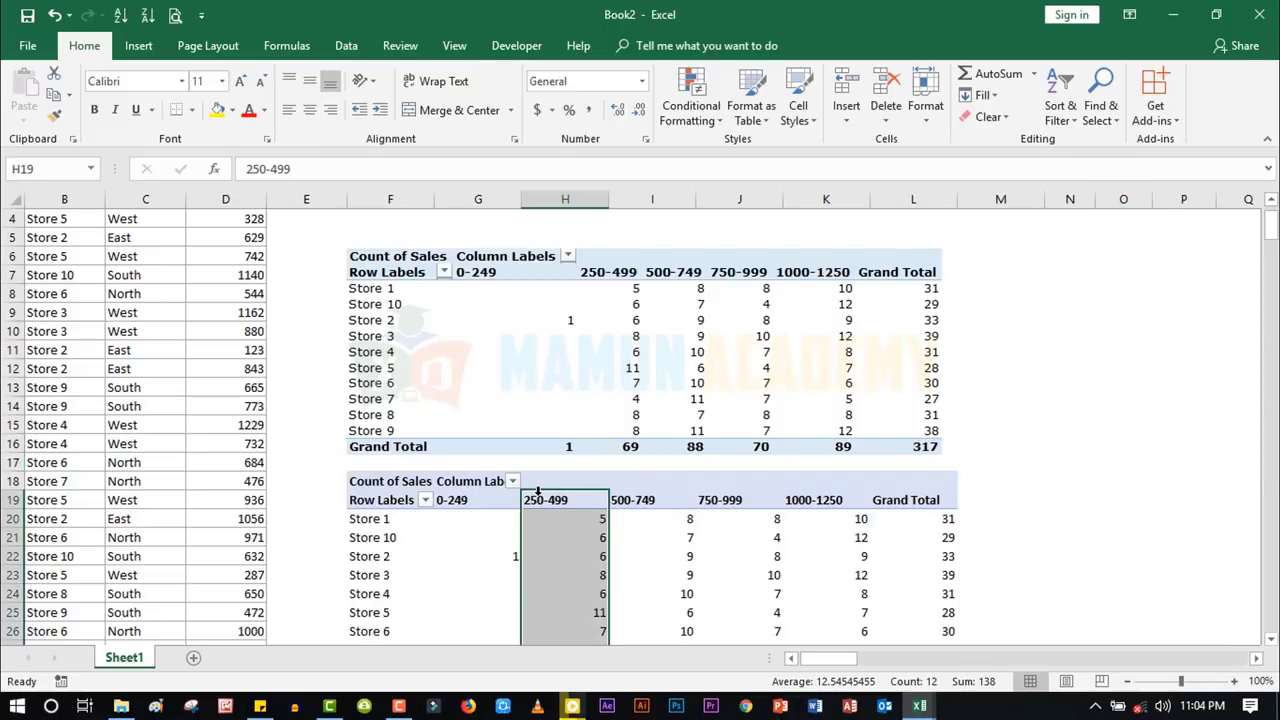
left_click(485, 277)
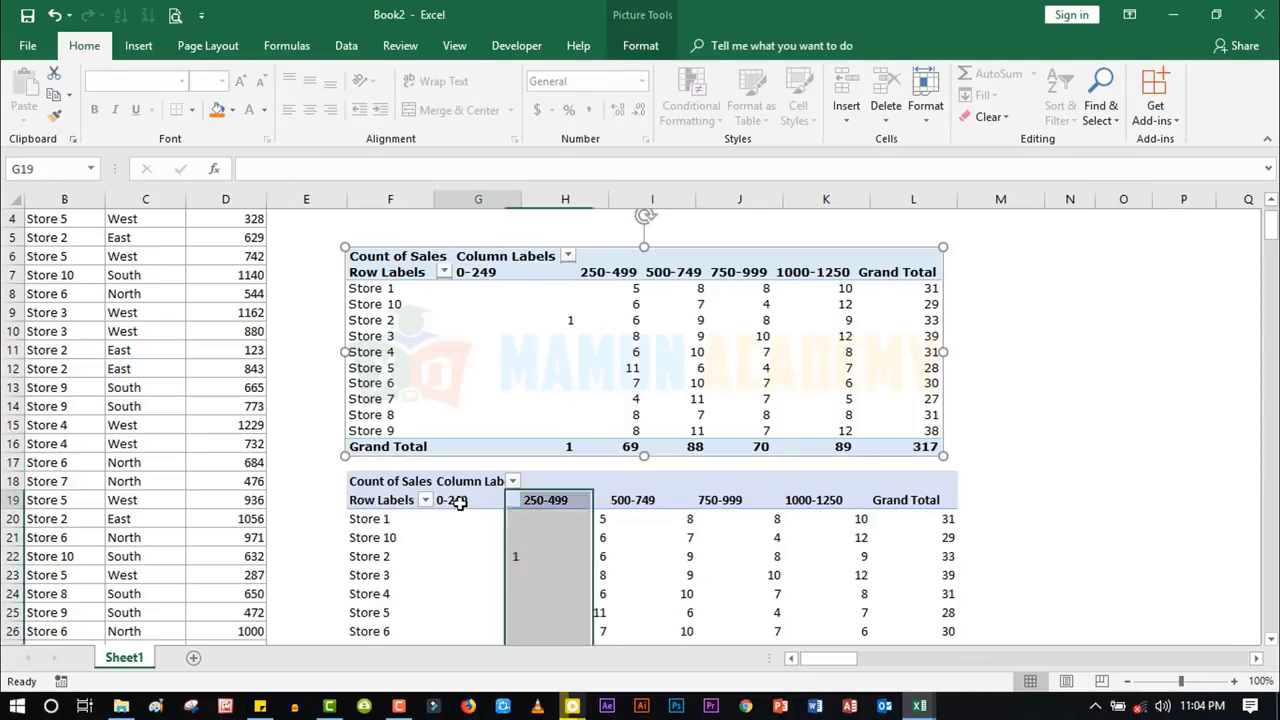
left_click(452, 500)
left_click(563, 500)
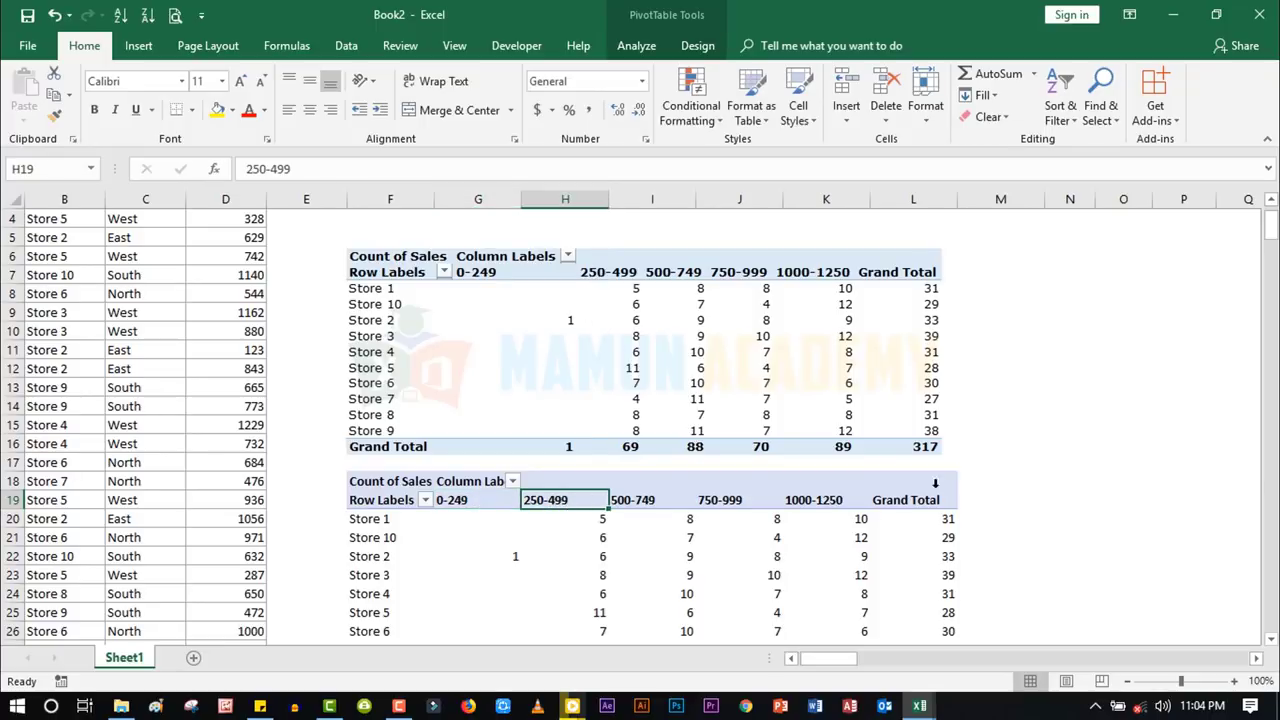
left_click(480, 278)
left_click(1019, 379)
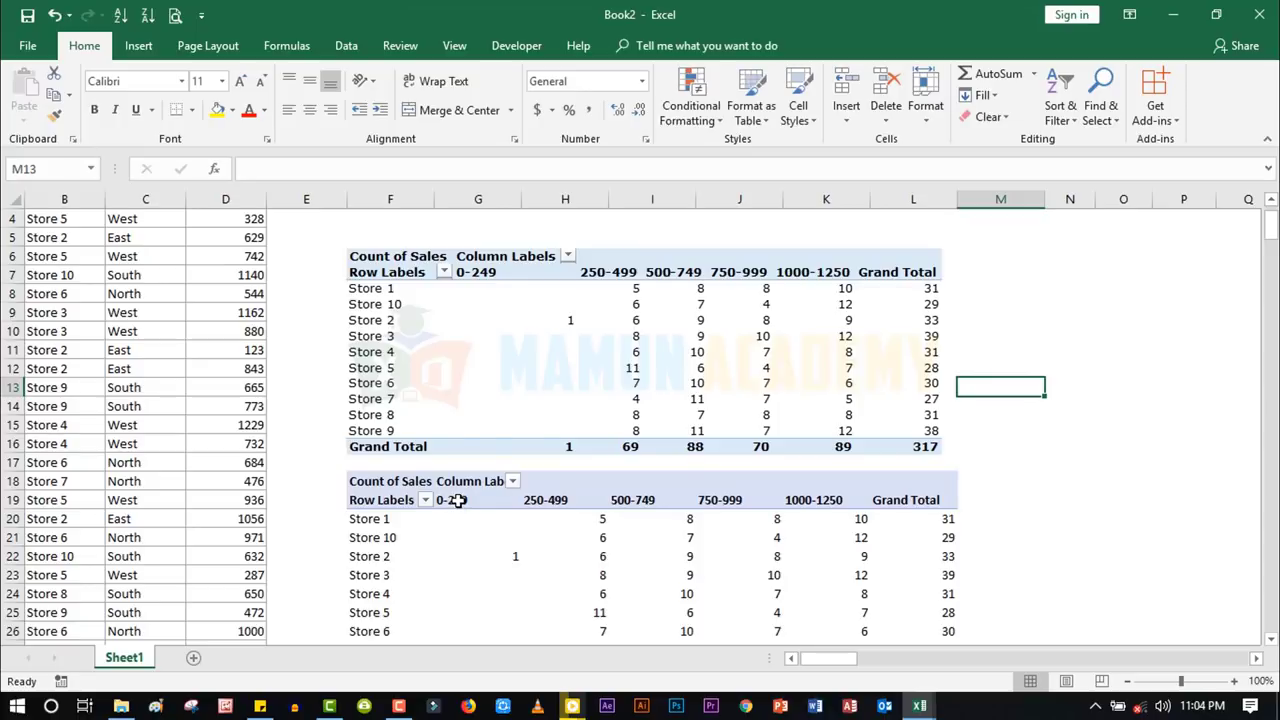
- Change the Sales grouping interval from 250 to 500 via the 0-249 header's Group option
right_click(455, 500)
left_click(515, 346)
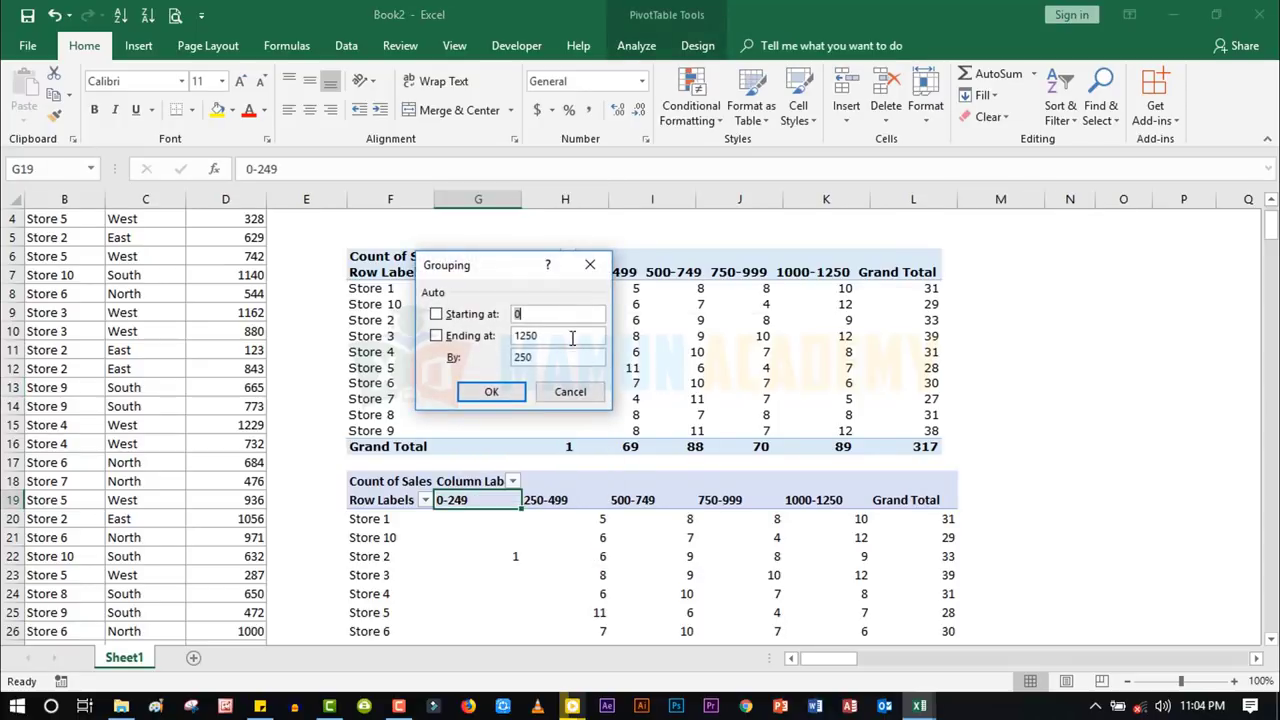
left_click_drag(557, 360, 494, 362)
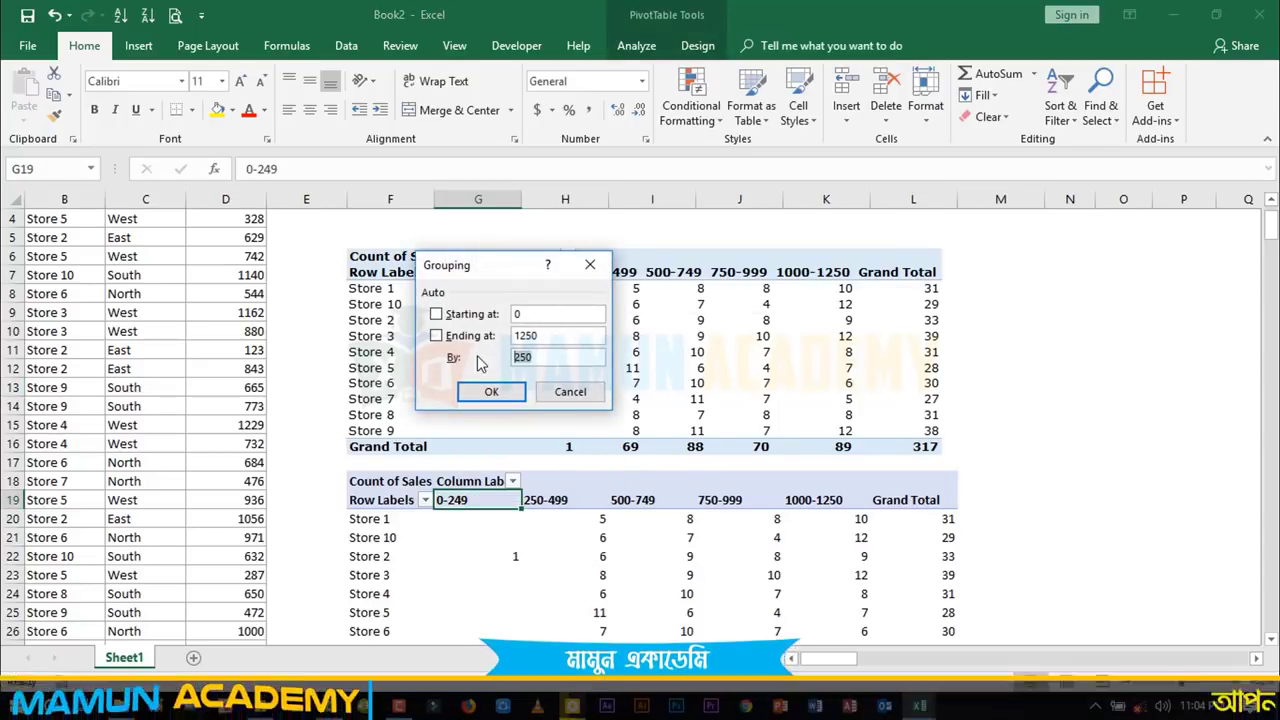
type("500")
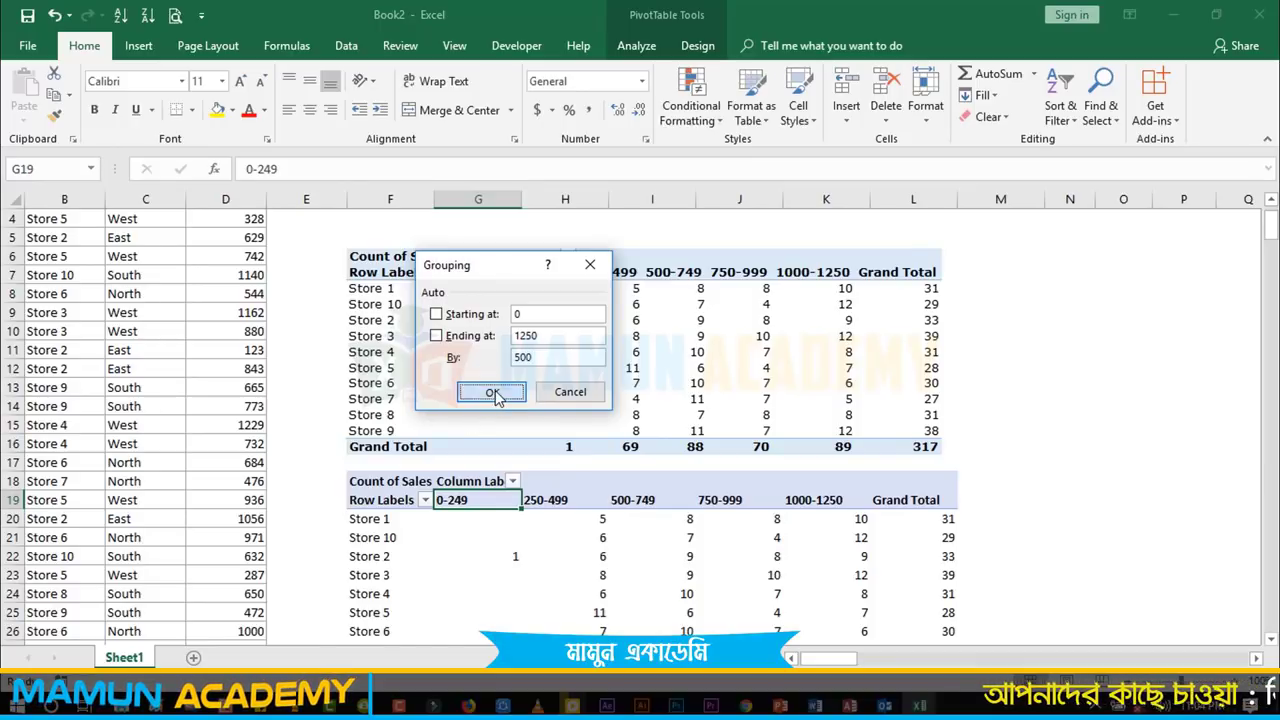
left_click(491, 392)
scroll(696, 444, "down", 2)
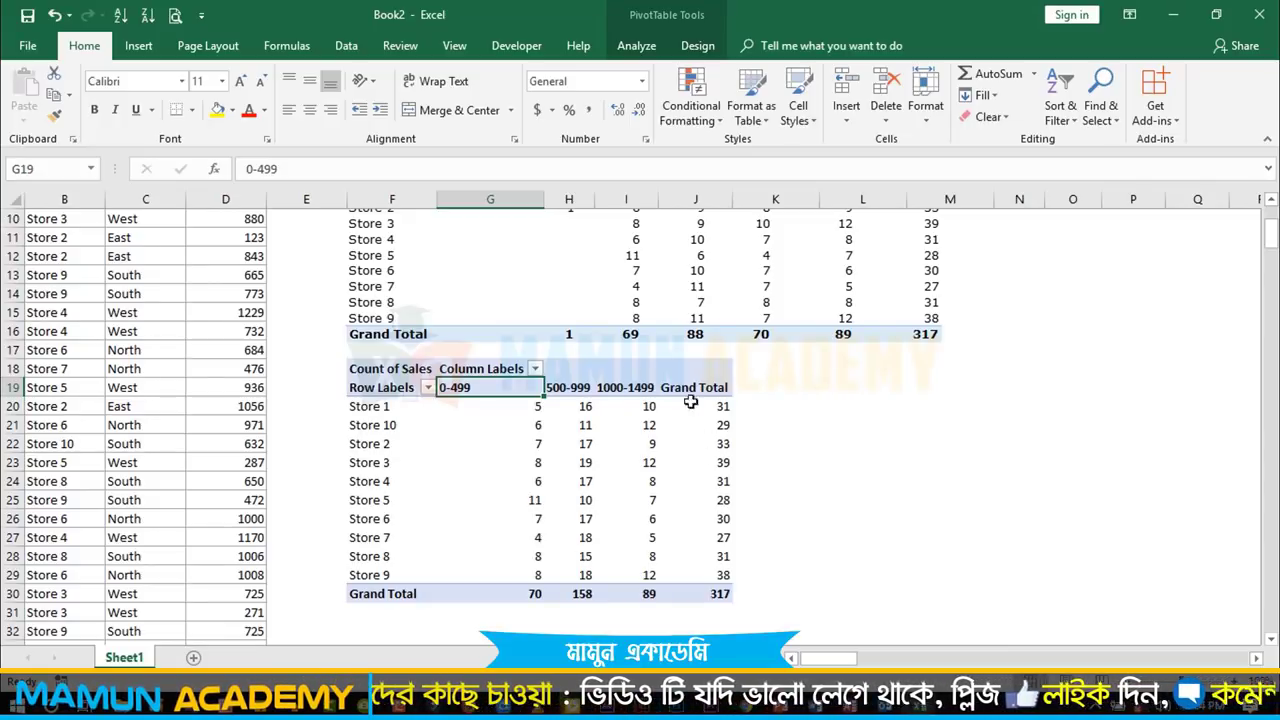
left_click(702, 486)
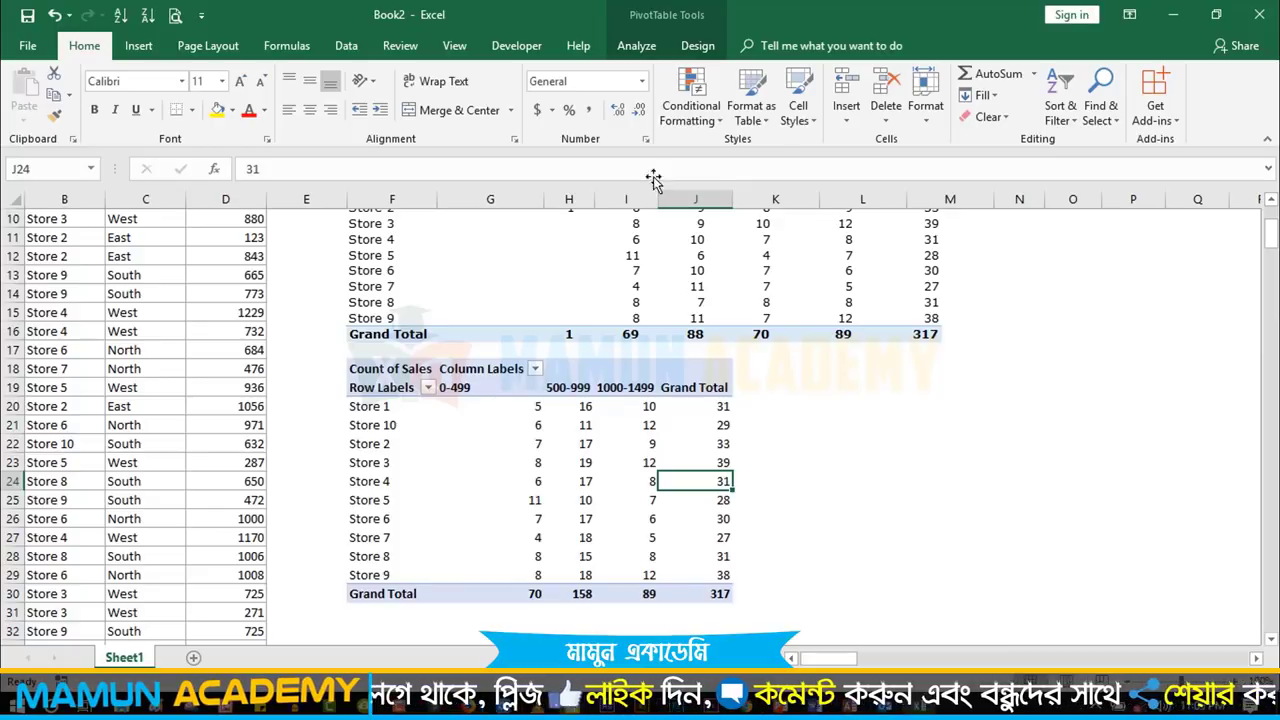
left_click(697, 50)
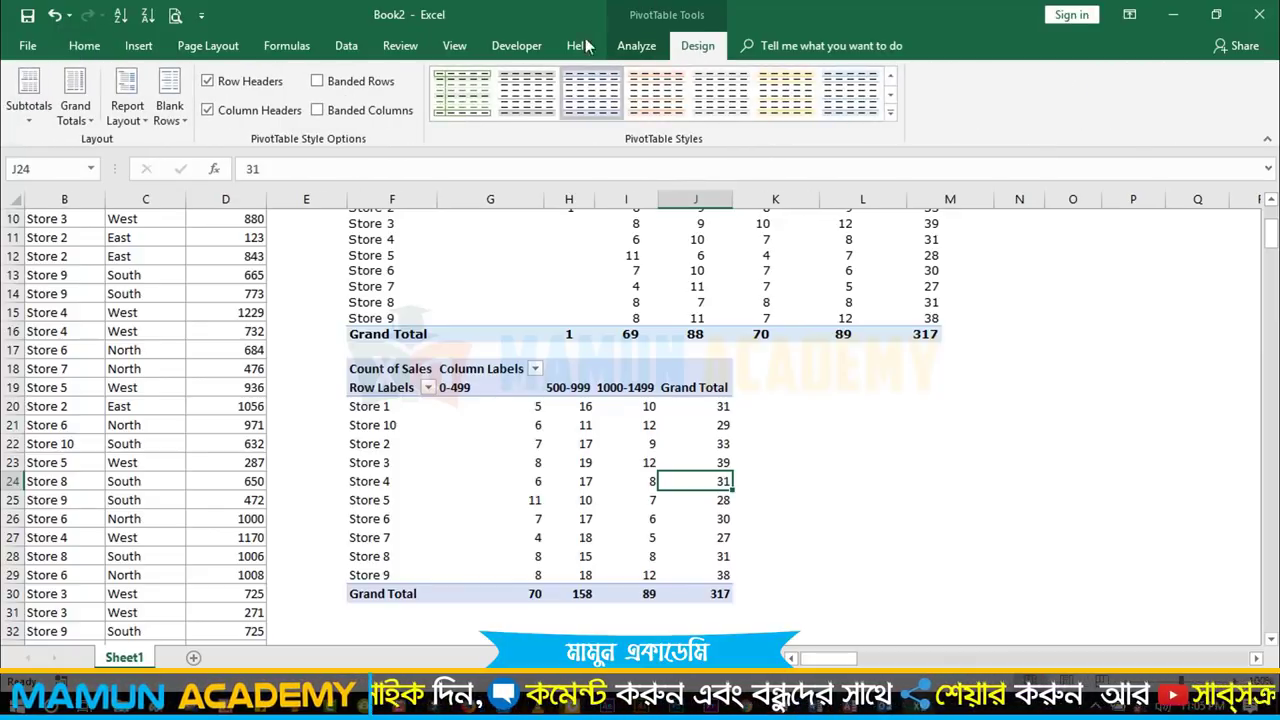
left_click(88, 117)
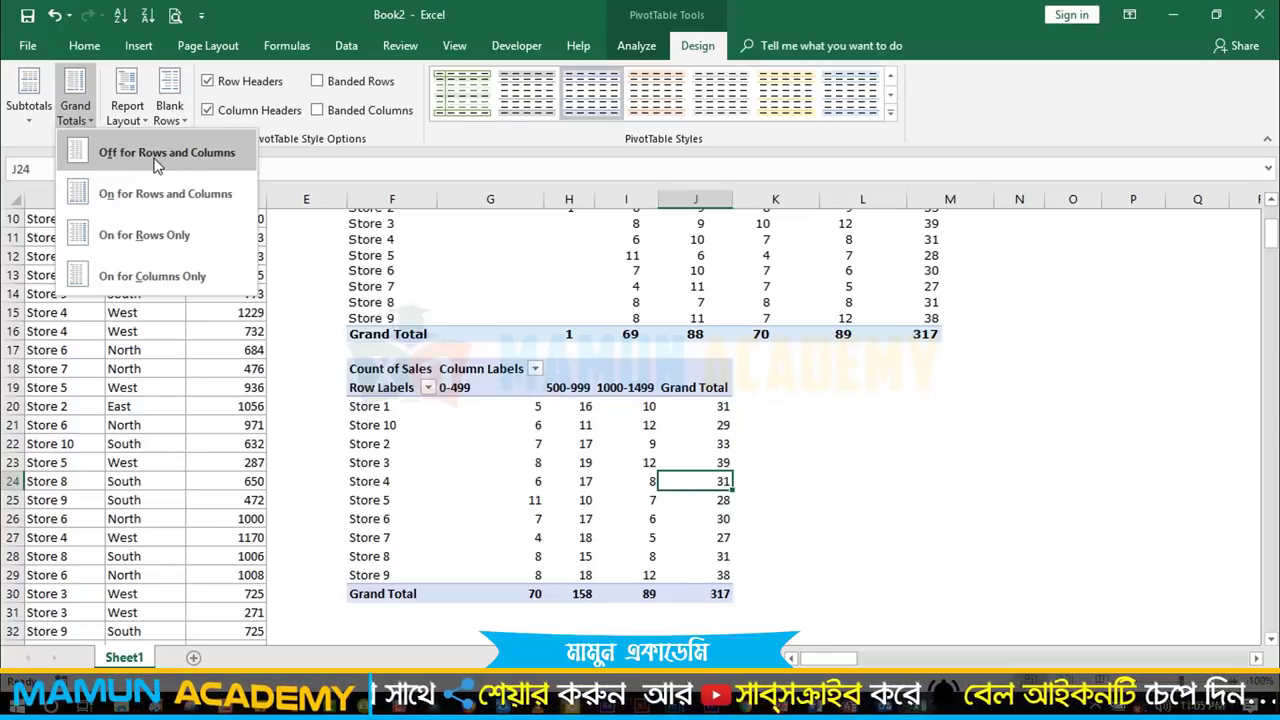
left_click(204, 163)
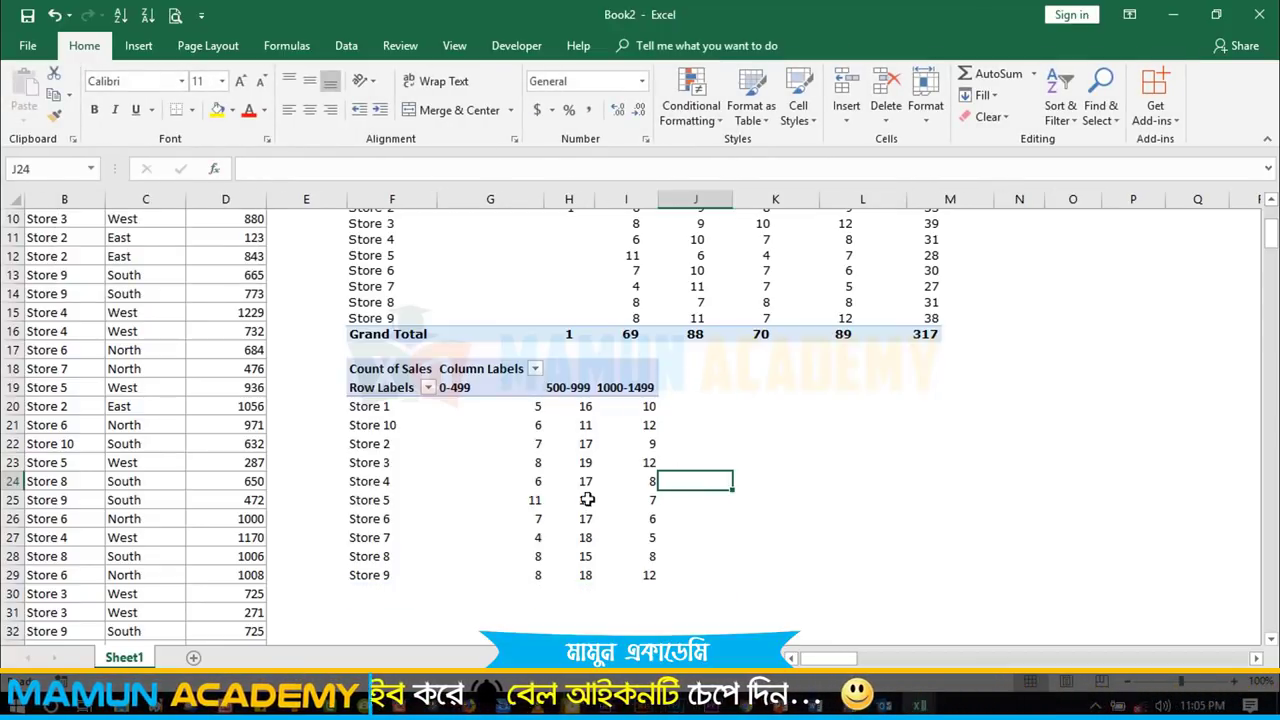
mouse_move(590, 496)
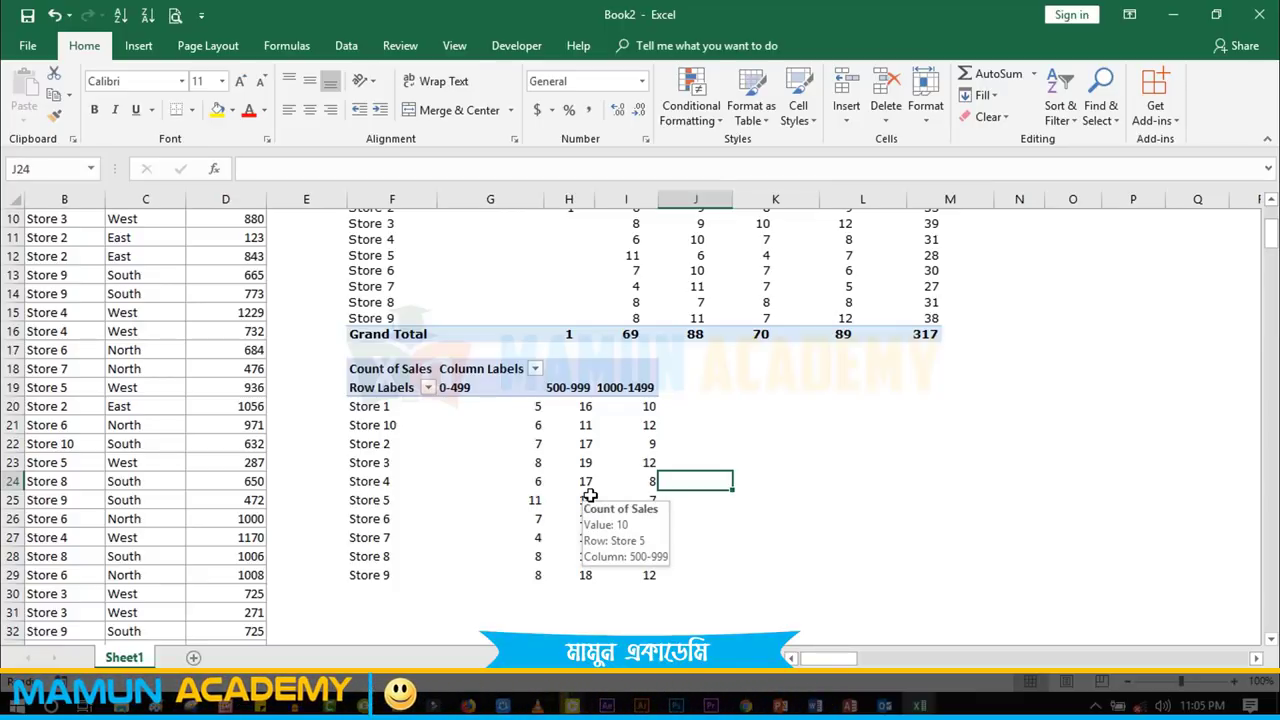
left_click(588, 494)
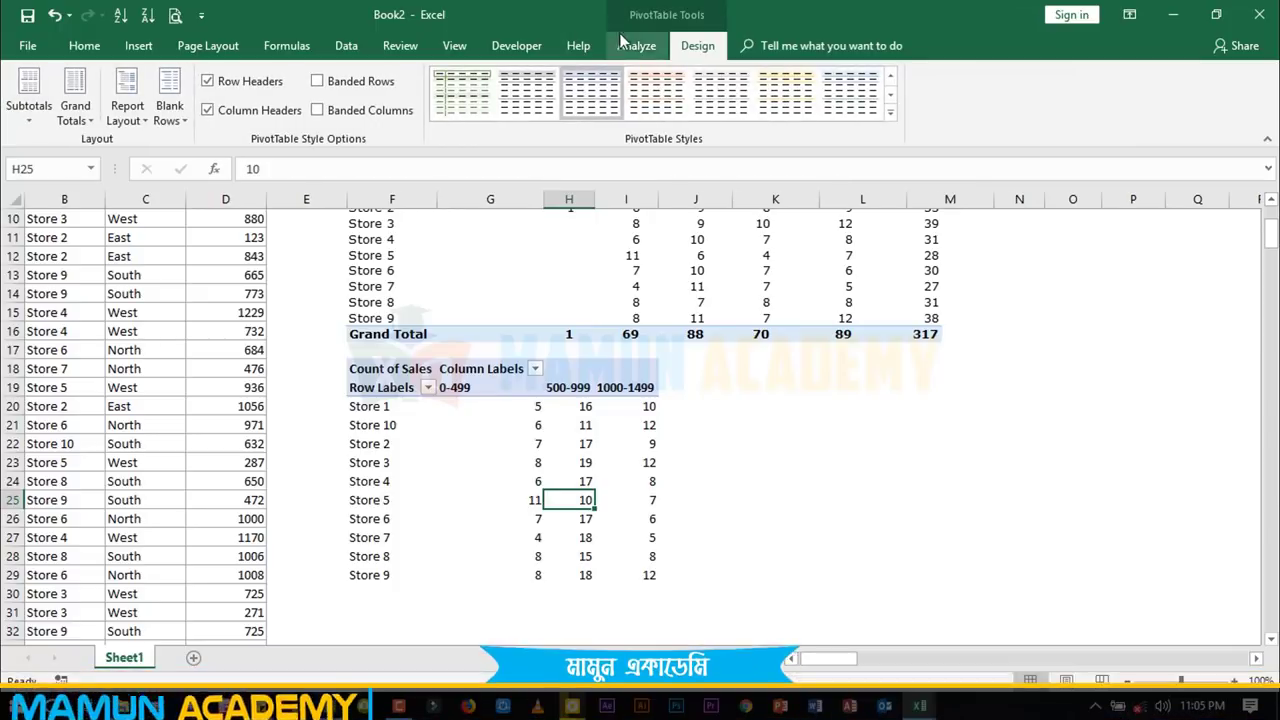
left_click(98, 126)
left_click(140, 205)
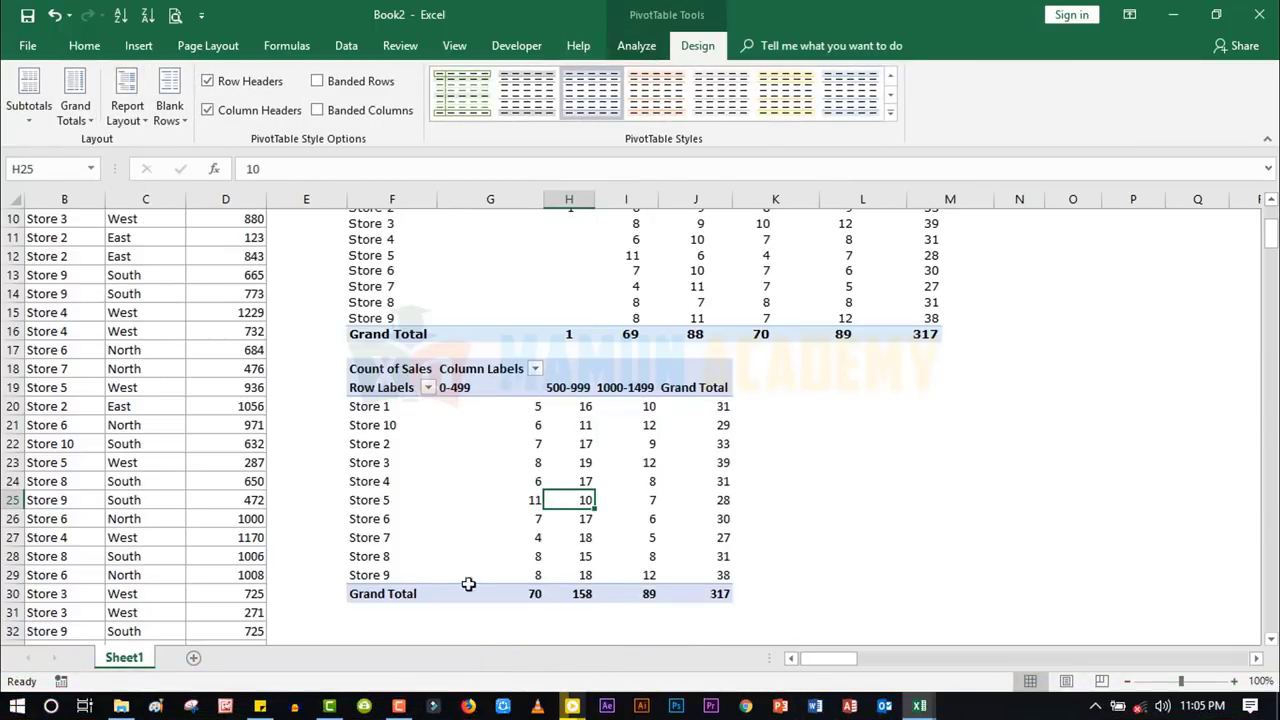
left_click(77, 112)
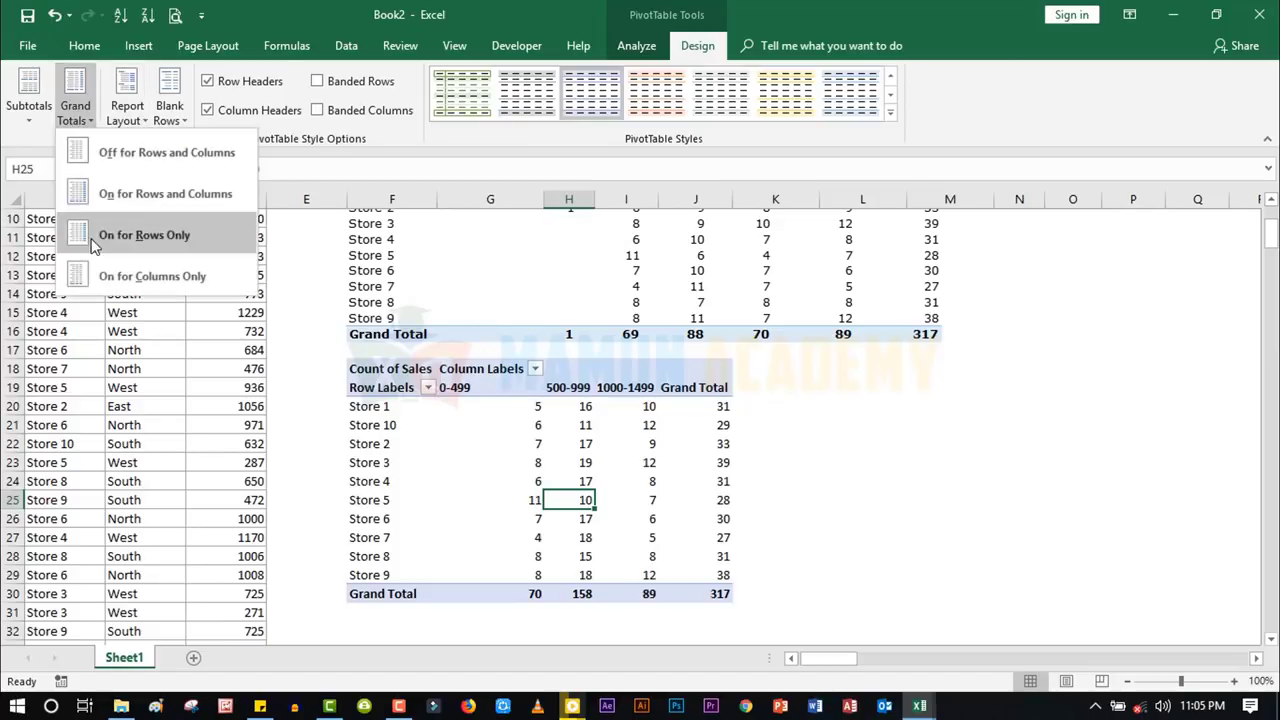
left_click(140, 235)
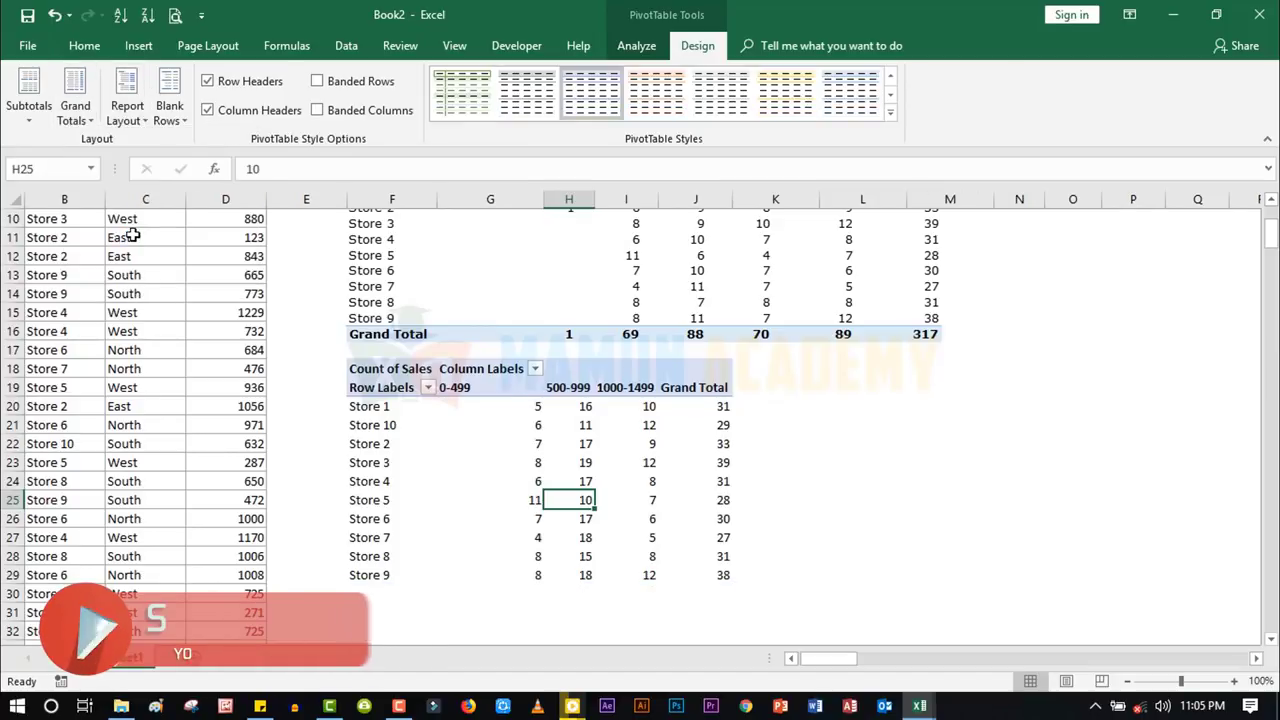
left_click(127, 110)
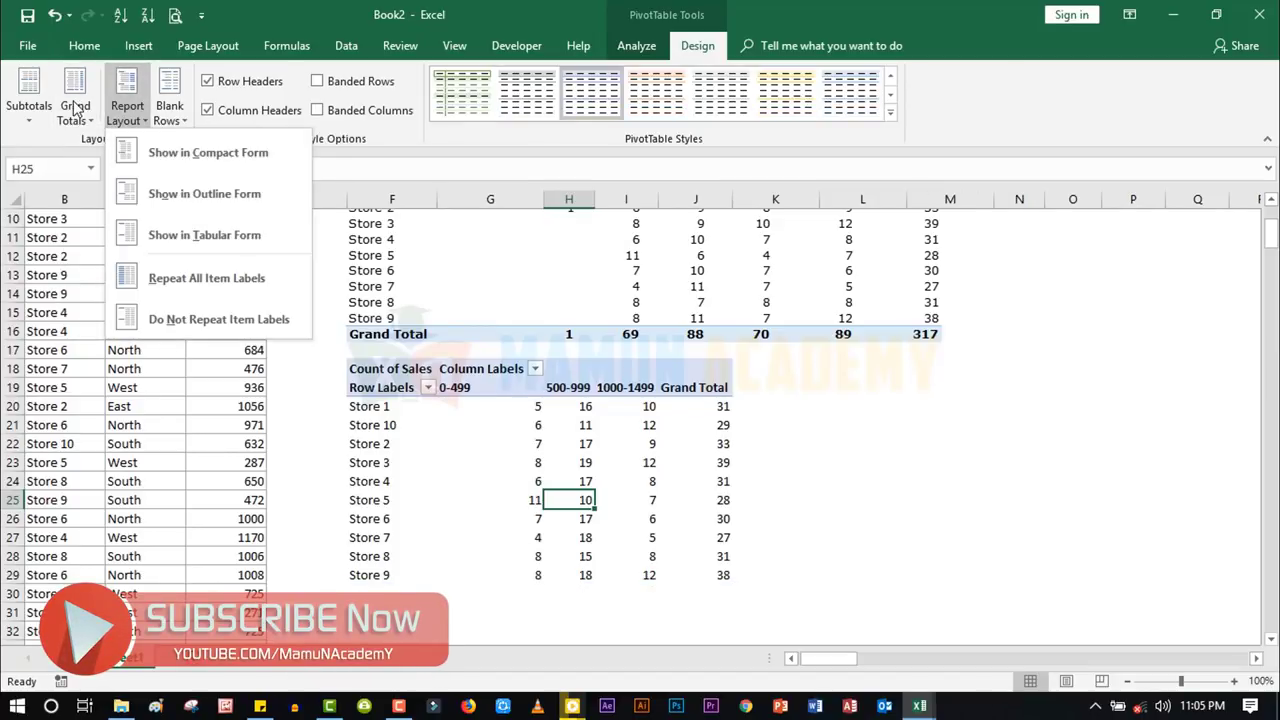
left_click(75, 110)
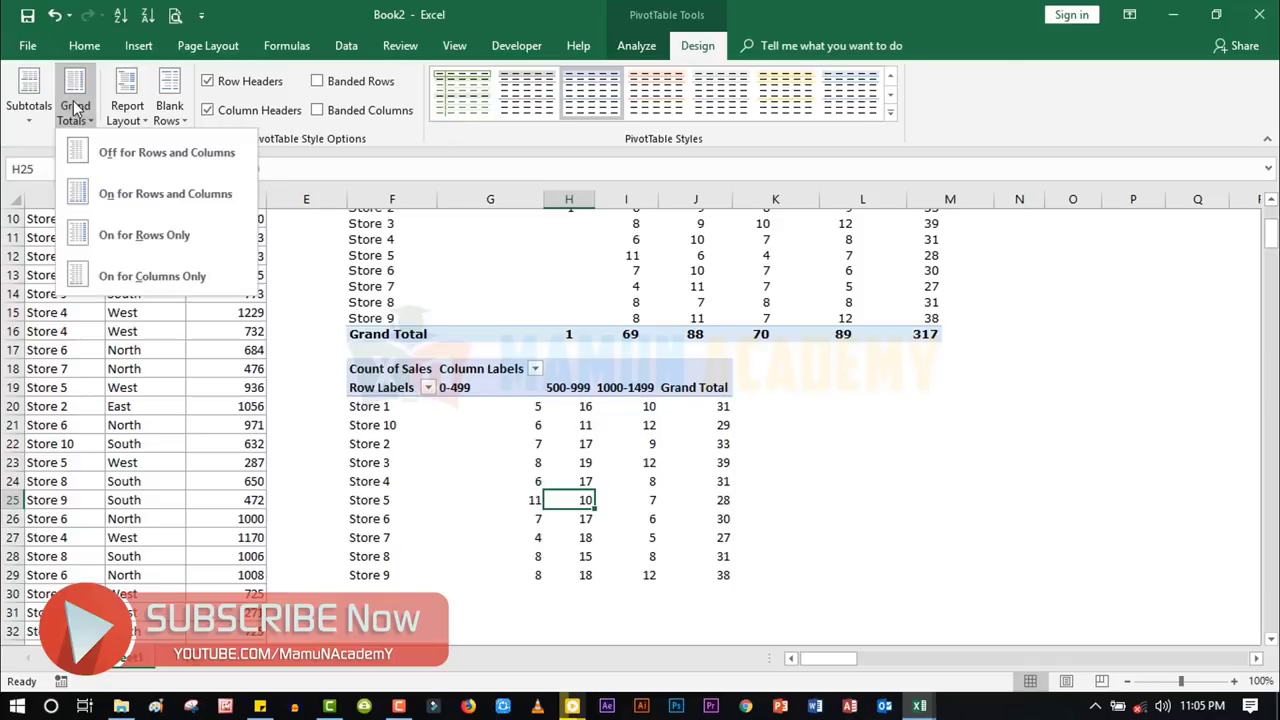
left_click(152, 280)
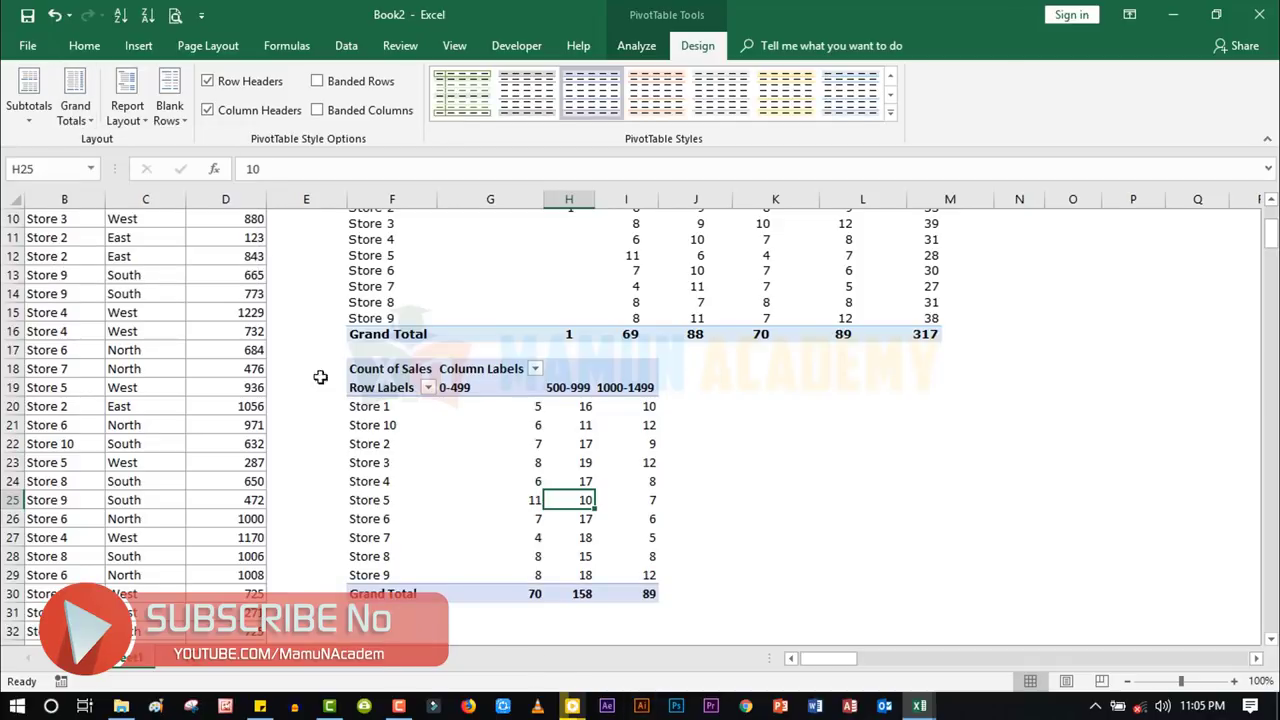
left_click(78, 110)
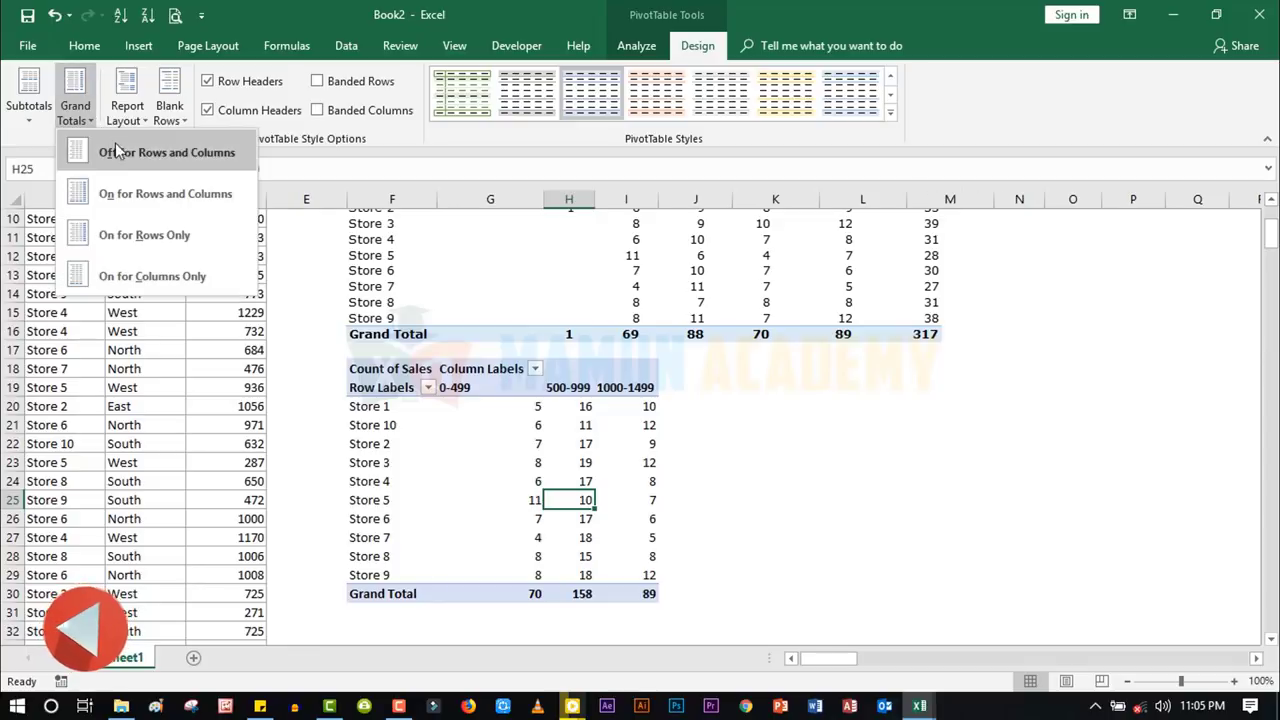
left_click(150, 152)
left_click(92, 113)
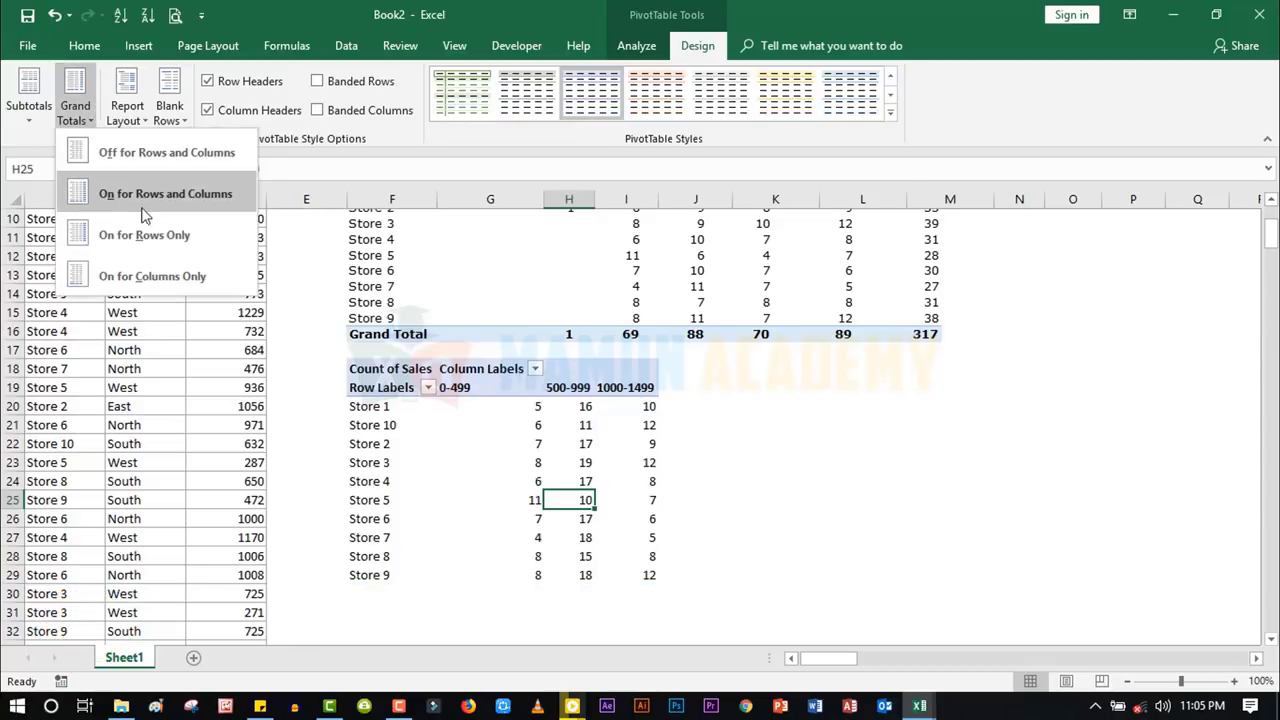
left_click(147, 196)
left_click(666, 498)
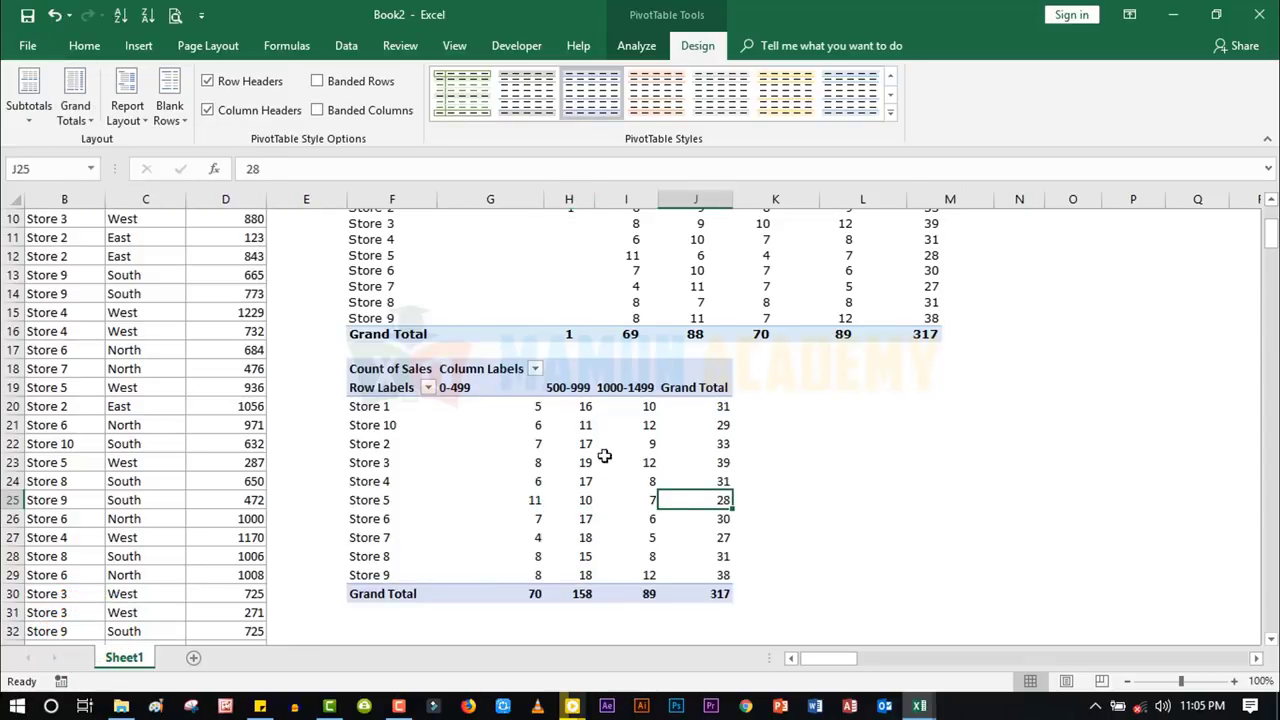
scroll(630, 350, "up", 1)
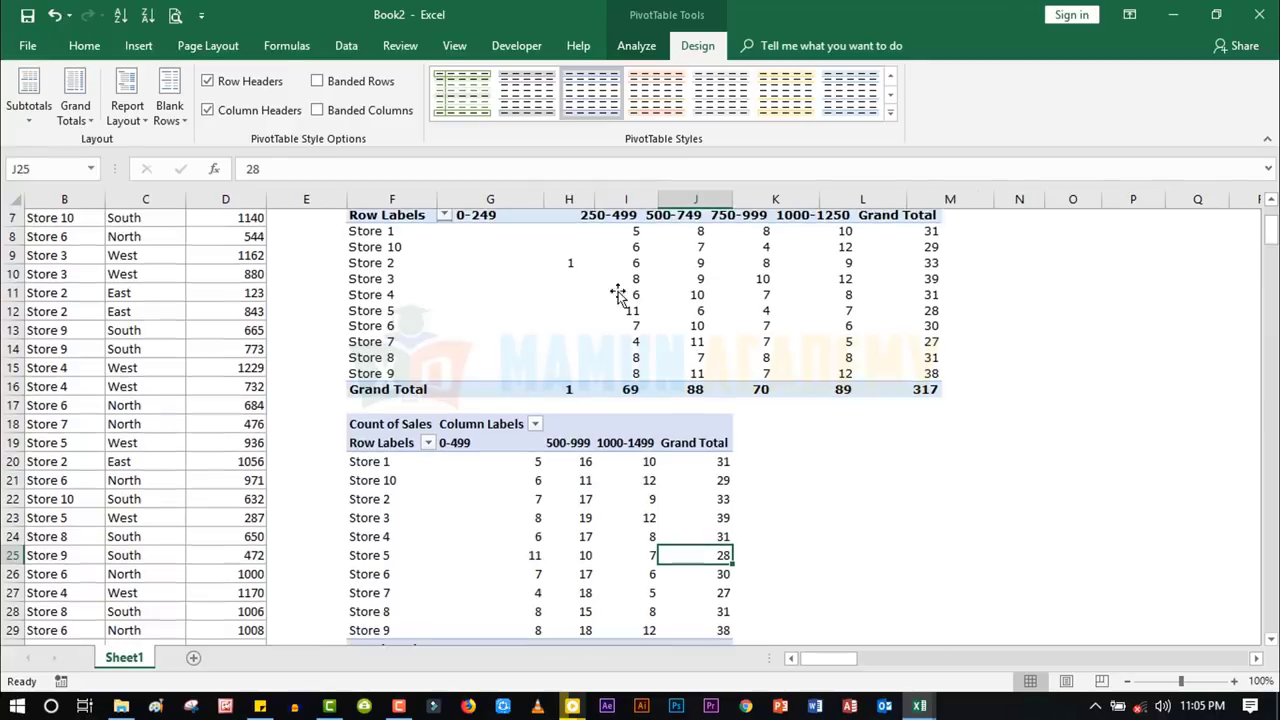
- Check the reference pivot in the Group-numbers-in-Pivot-Table workbook, then return to Book2
left_click(491, 446)
scroll(608, 432, "up", 2)
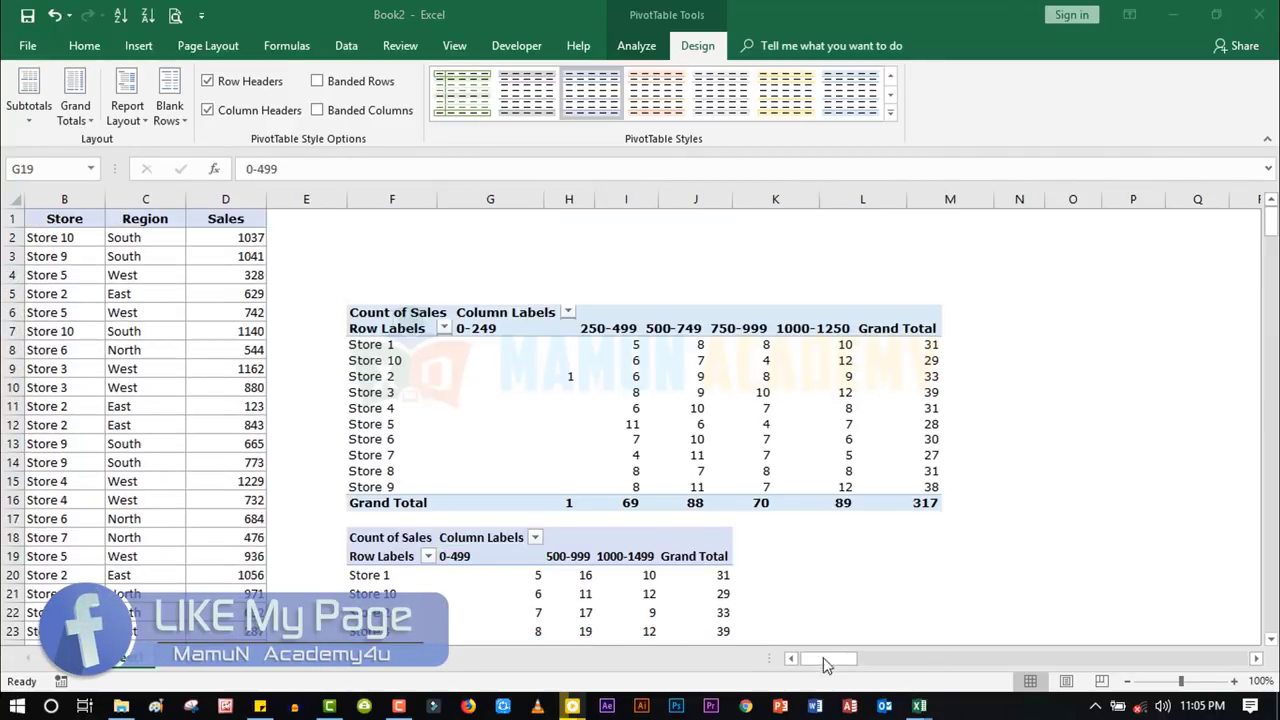
mouse_move(919, 706)
left_click(803, 632)
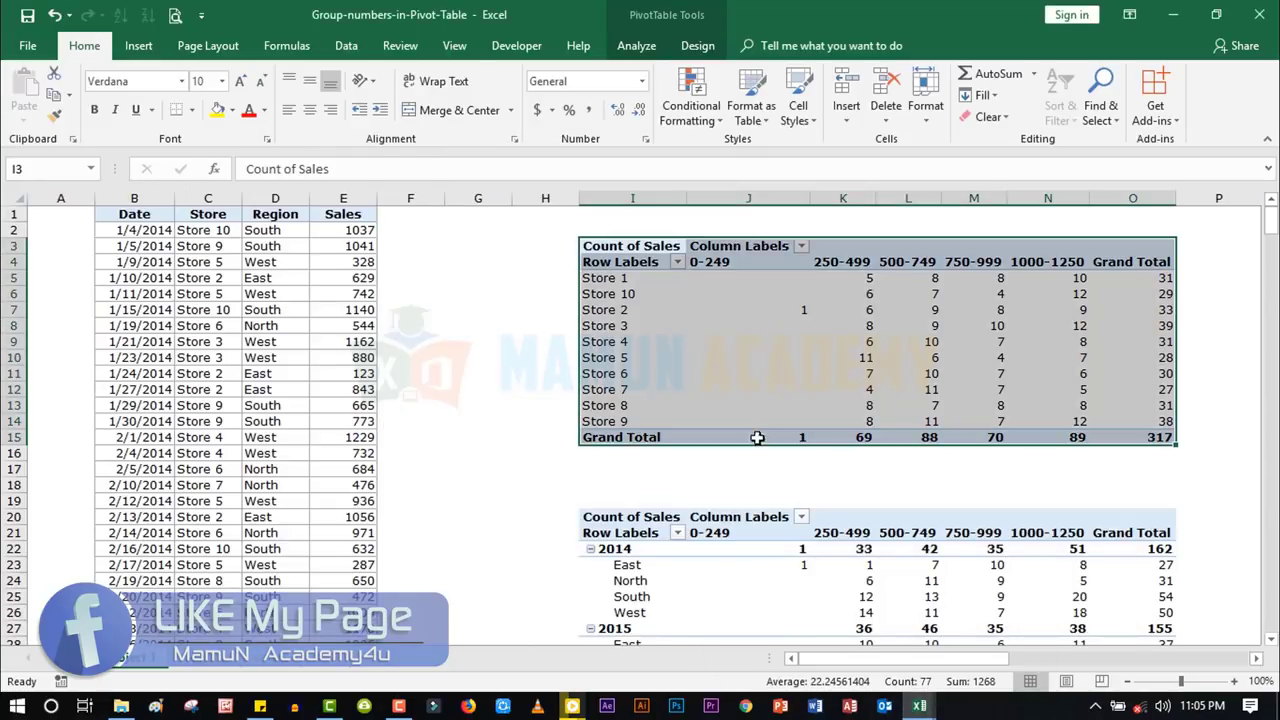
scroll(691, 428, "down", 2)
left_click(690, 428)
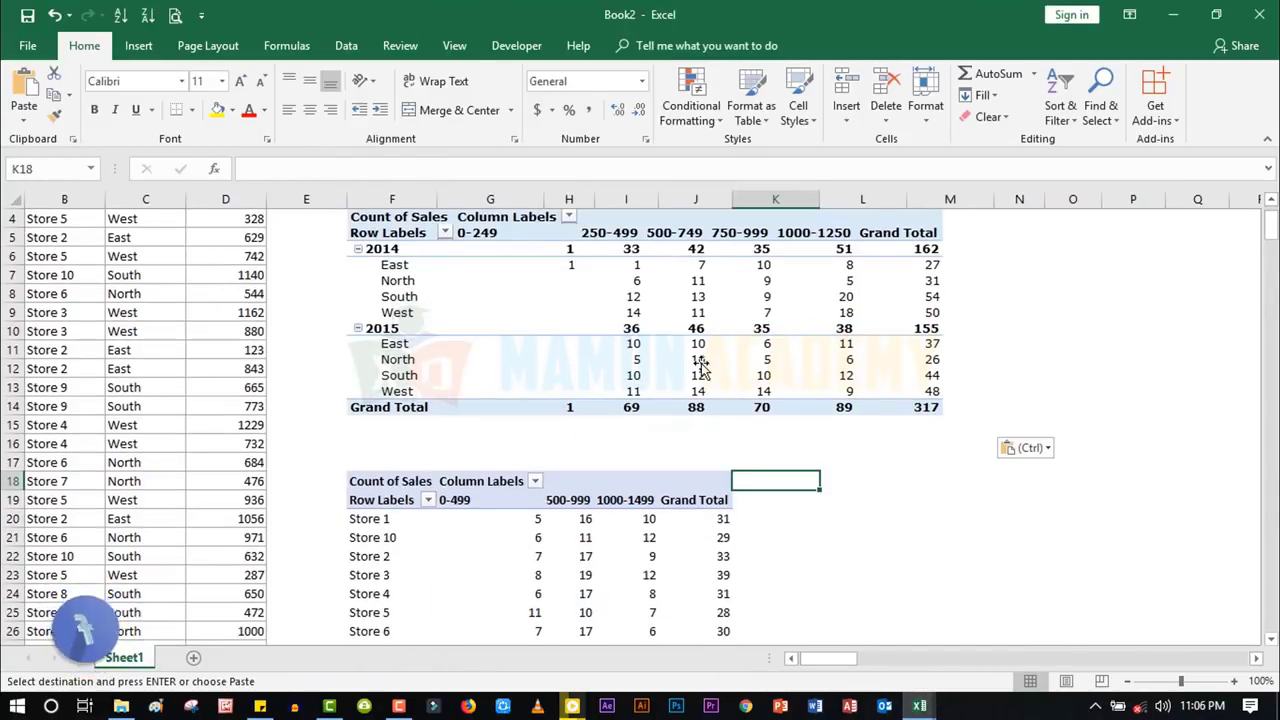
left_click(700, 395)
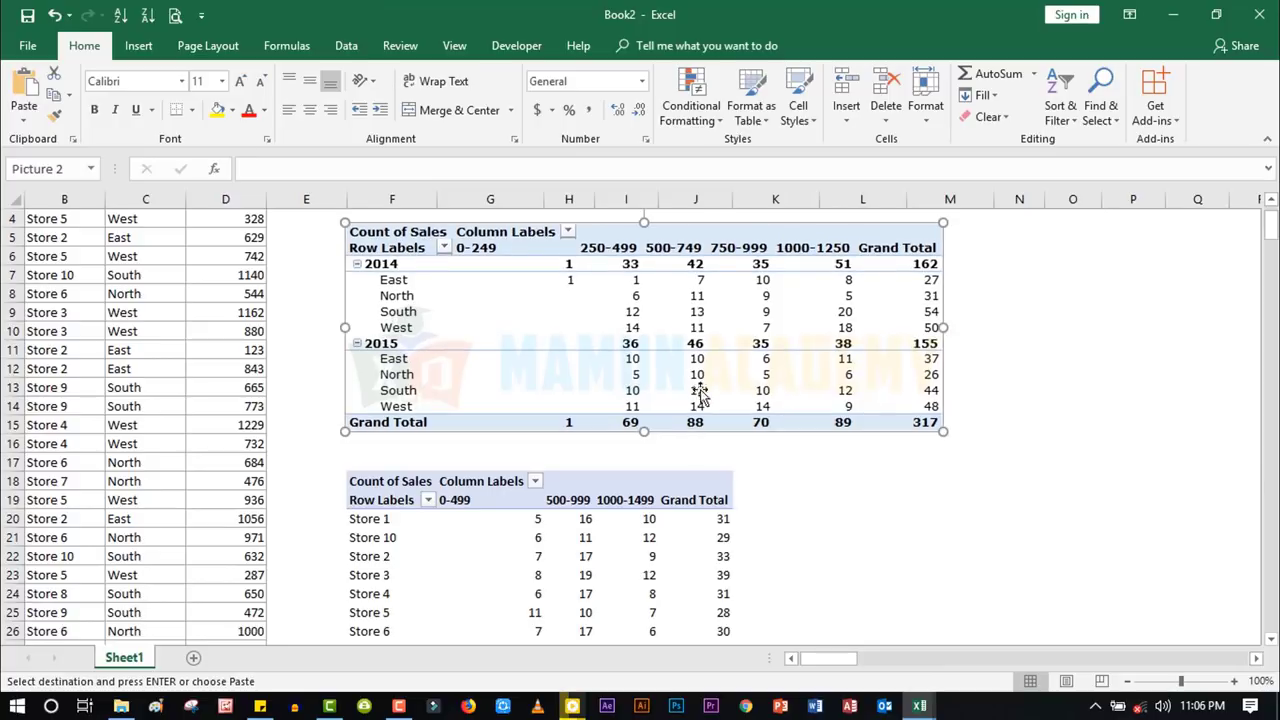
left_click(830, 512)
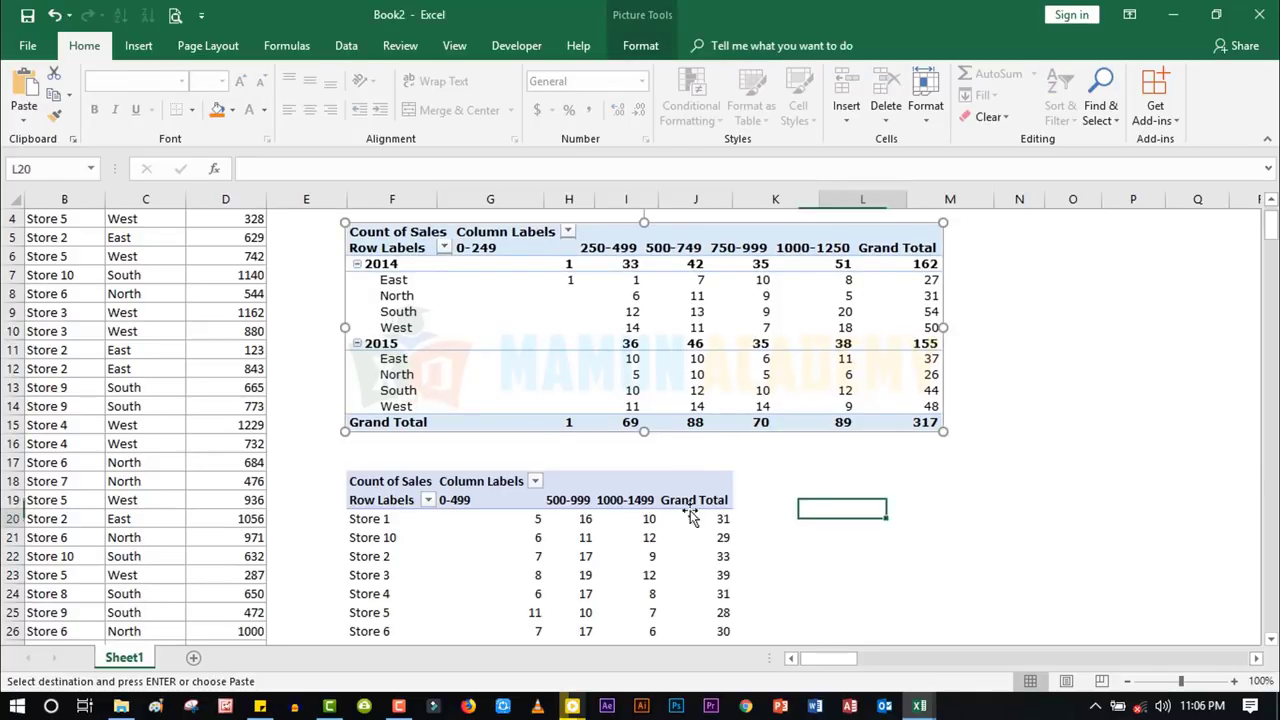
- Regroup the 0-499 label's Sales ranges back to By 250
left_click(489, 557)
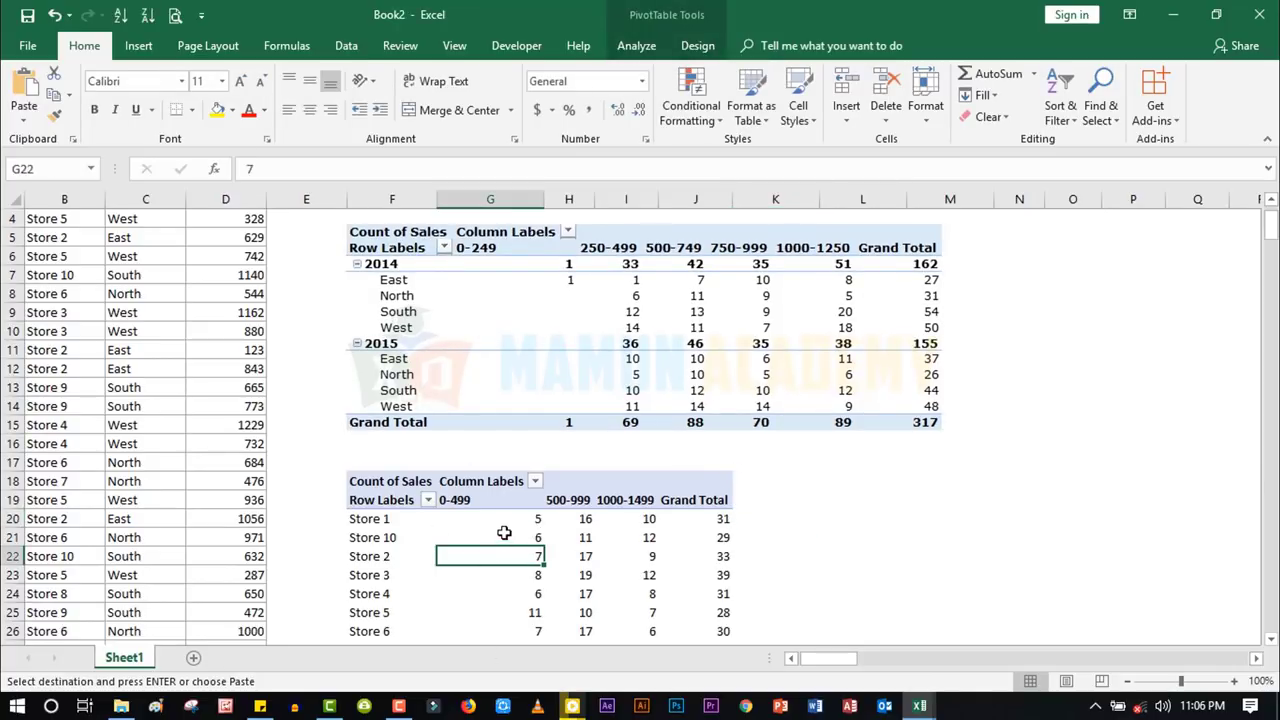
right_click(486, 500)
left_click(584, 360)
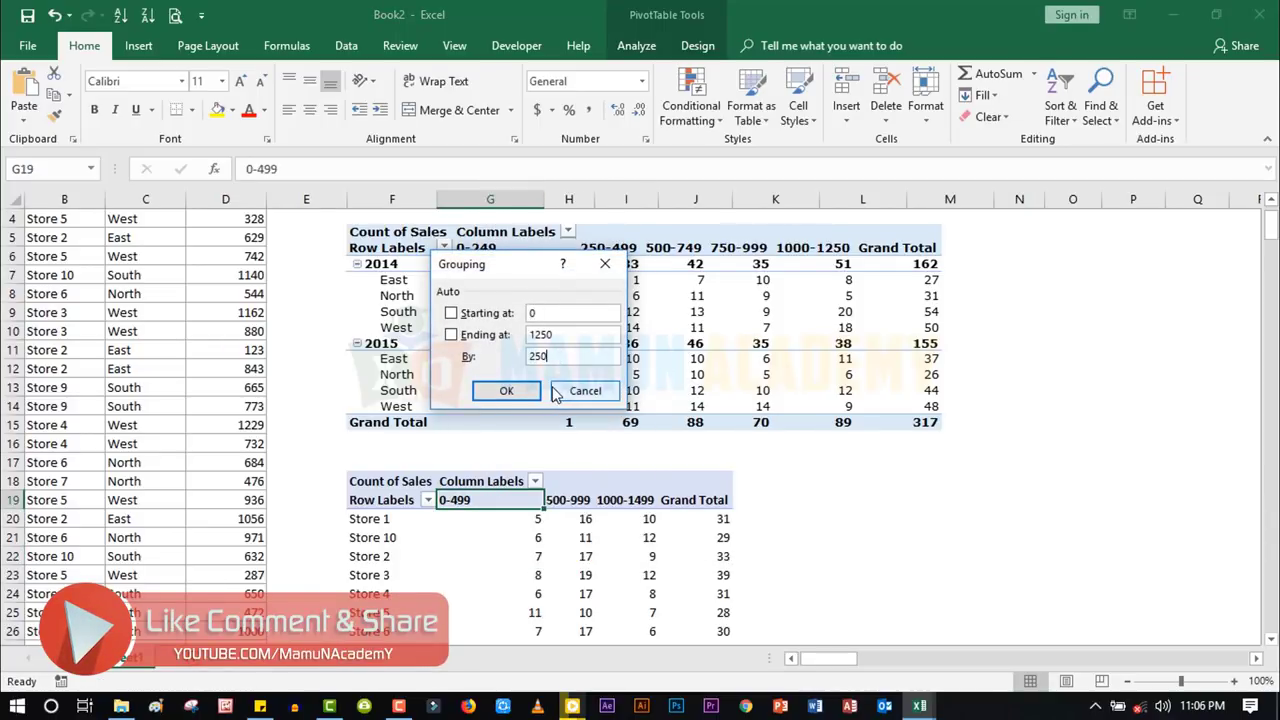
left_click(504, 391)
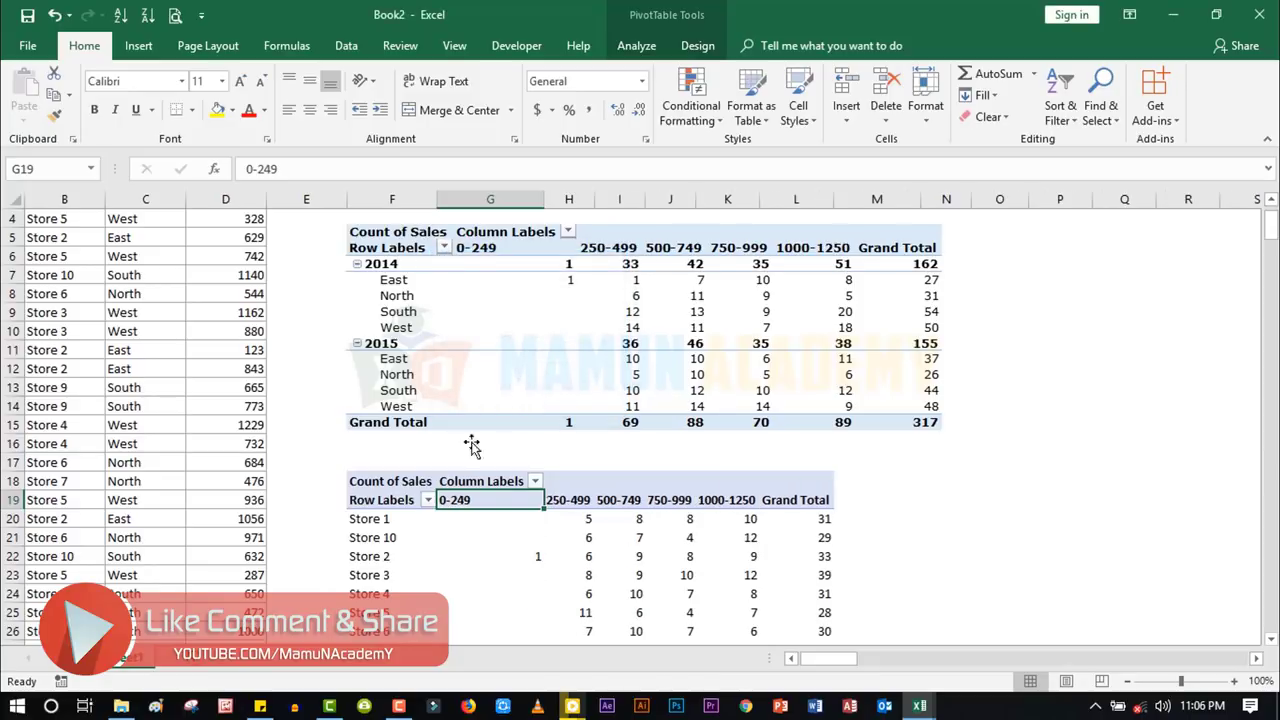
left_click(395, 555)
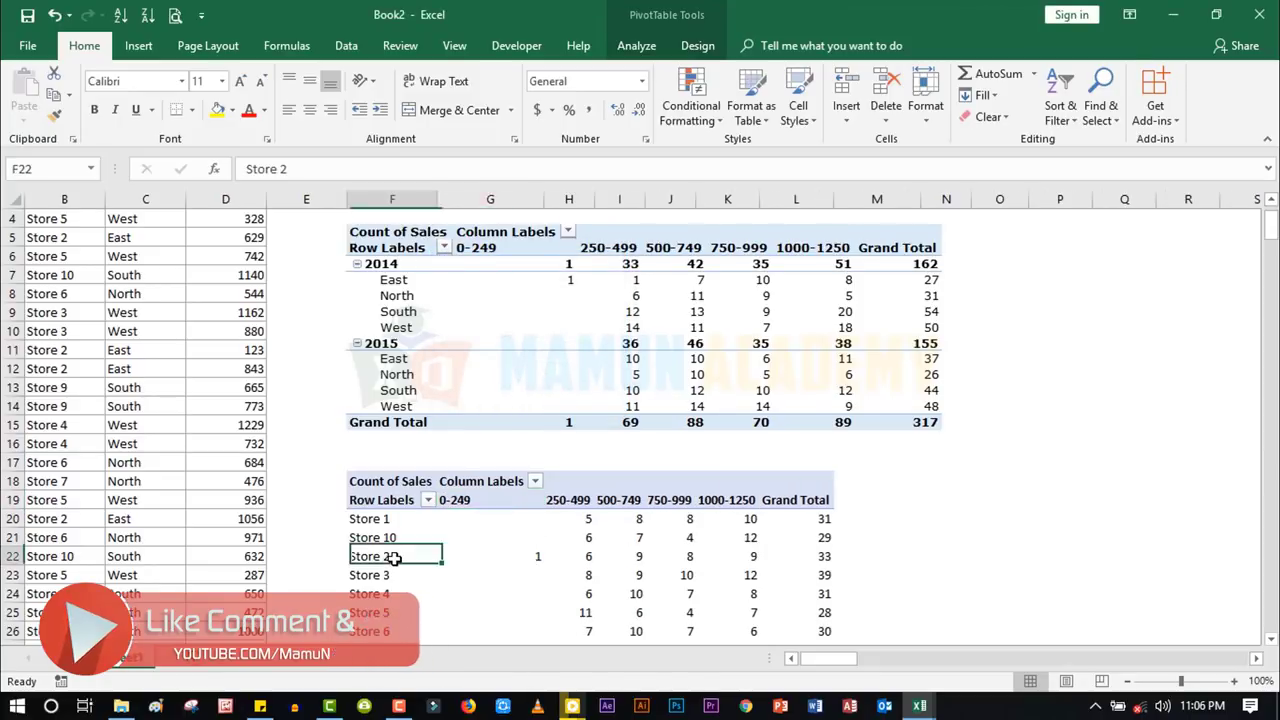
- Swap Store for Date in the lower pivot's rows, showing years 2014 (162) and 2015 (155)
left_click(637, 46)
left_click(1123, 100)
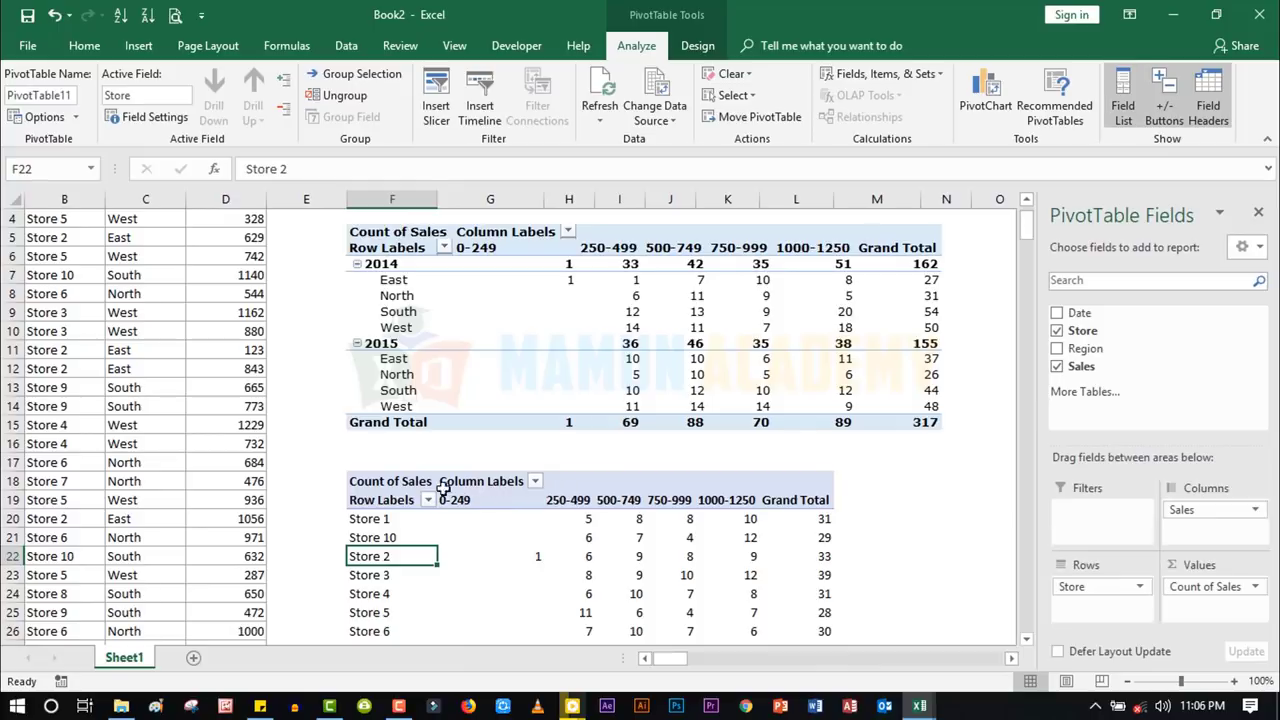
left_click_drag(1073, 600, 1109, 371)
left_click_drag(1100, 314, 1100, 598)
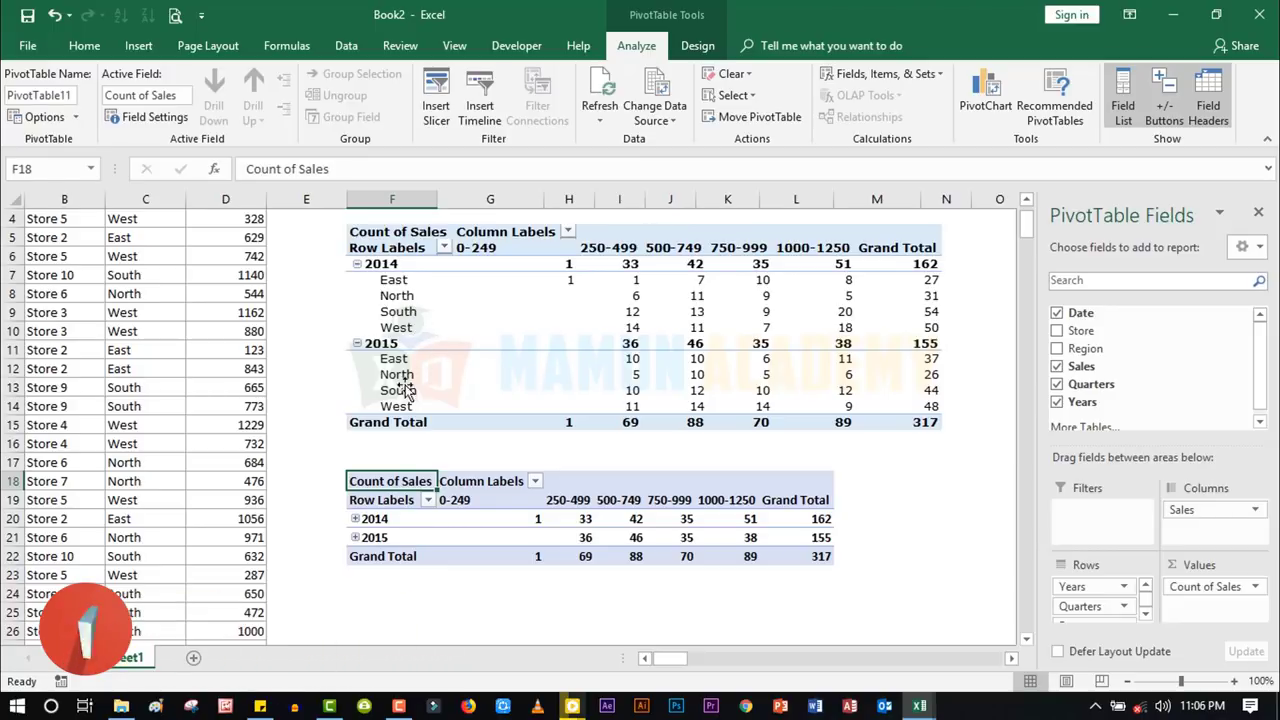
left_click(355, 519)
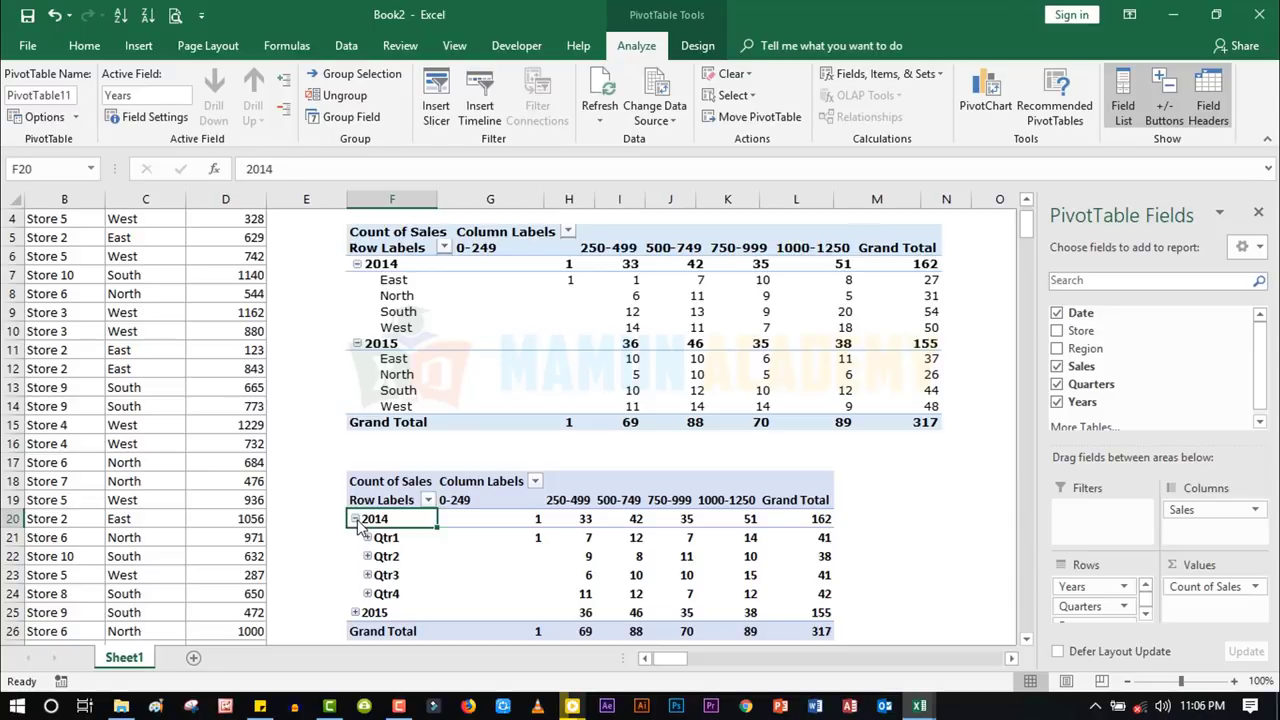
left_click(355, 519)
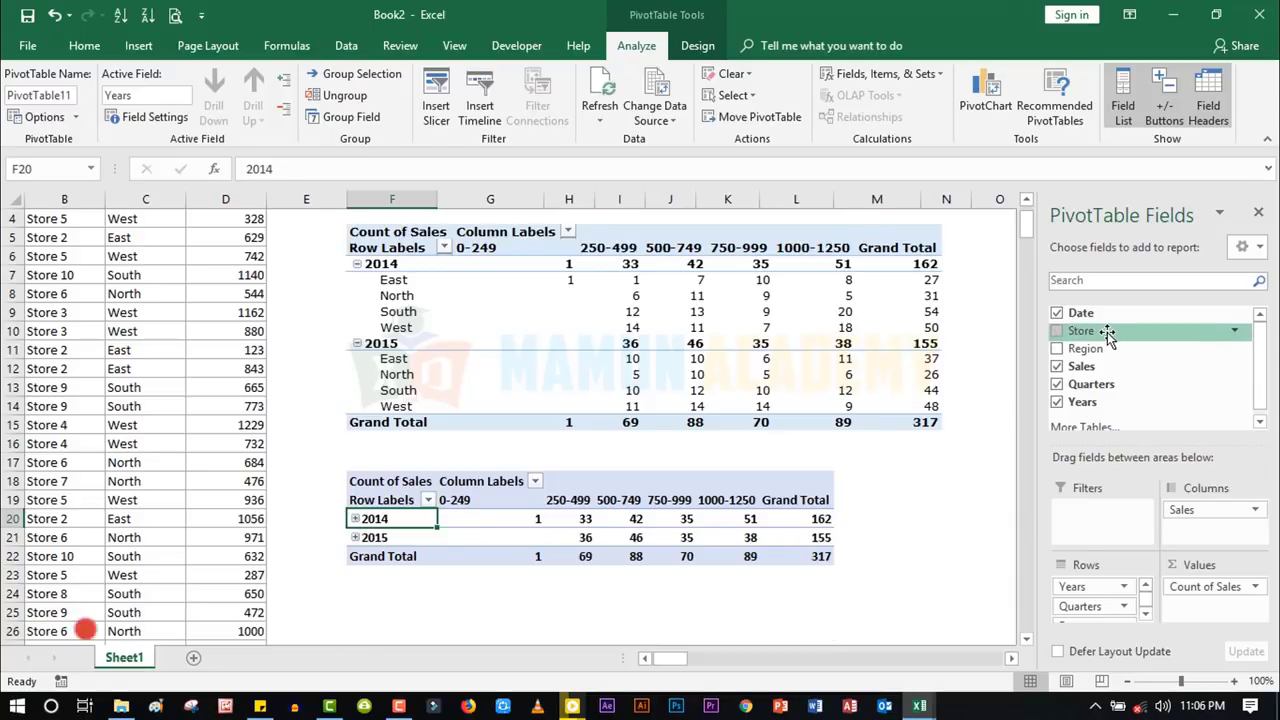
- Ungroup the lower pivot's dates and clear Store and Date from rows, leaving Region: East 64, North 57, South 98, West 98
left_click_drag(1105, 333, 1110, 625)
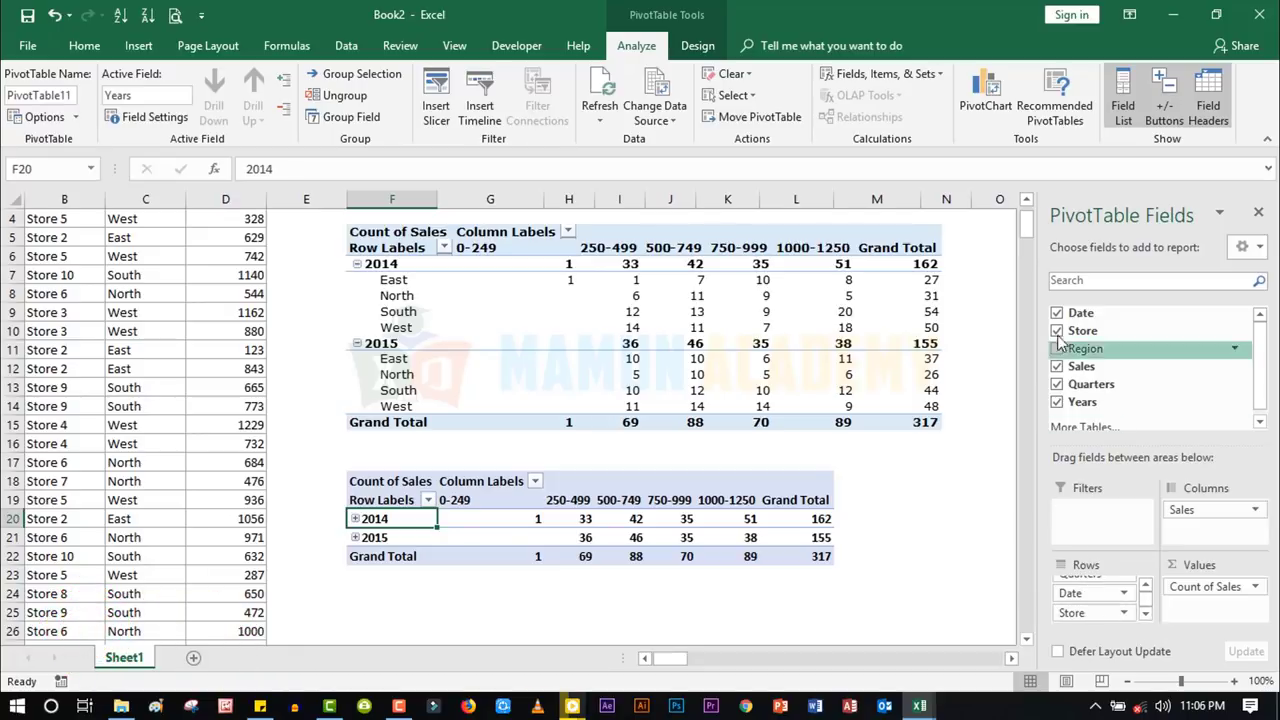
left_click_drag(1080, 348, 1094, 615)
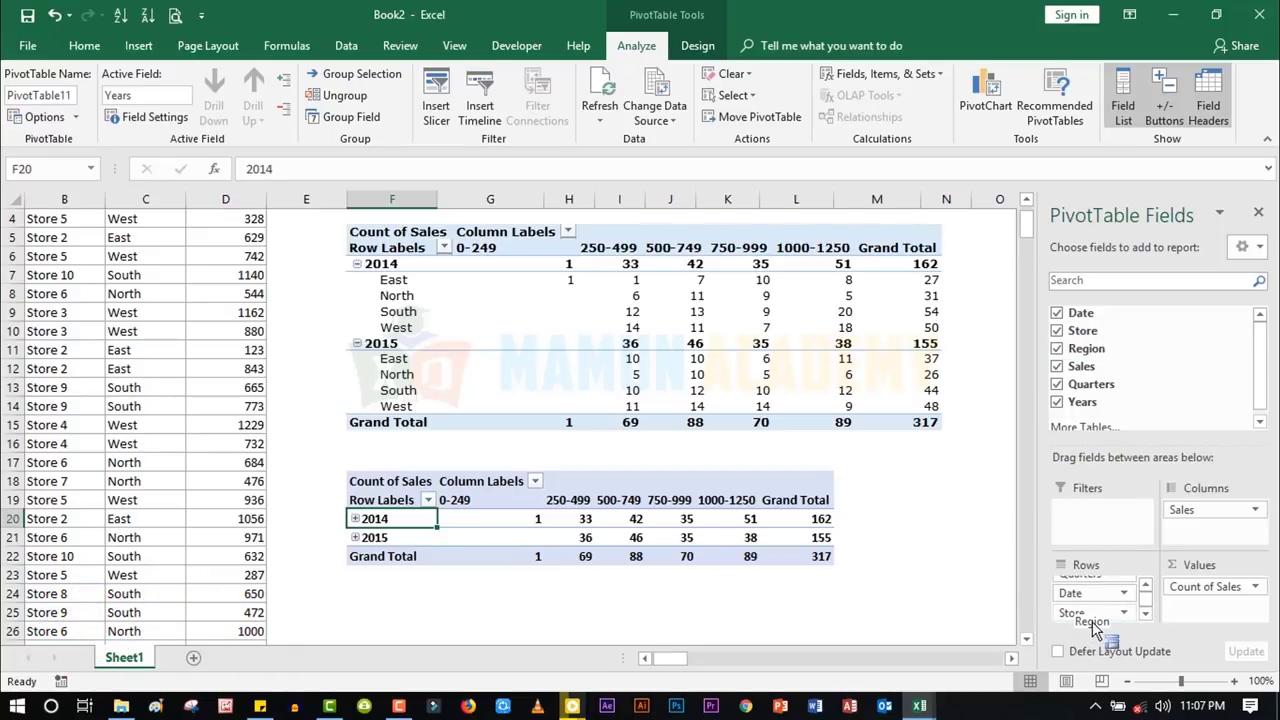
left_click(355, 518)
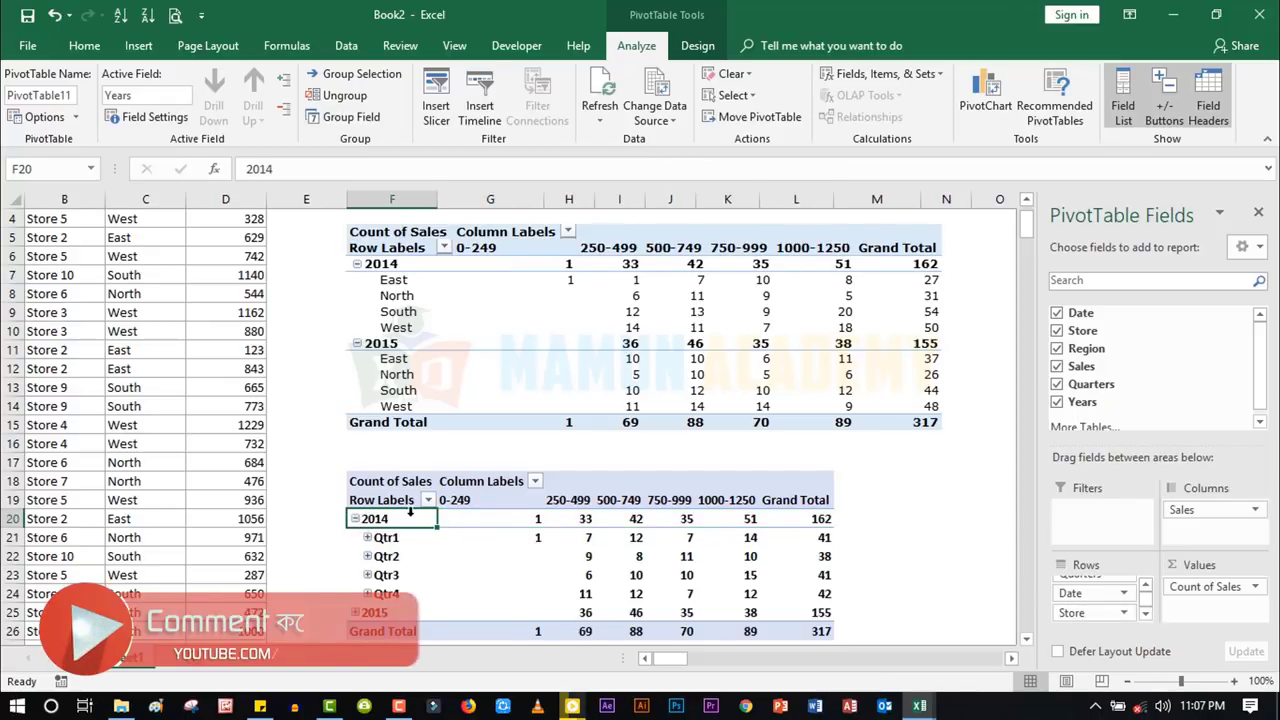
scroll(412, 514, "down", 3)
scroll(440, 451, "up", 3)
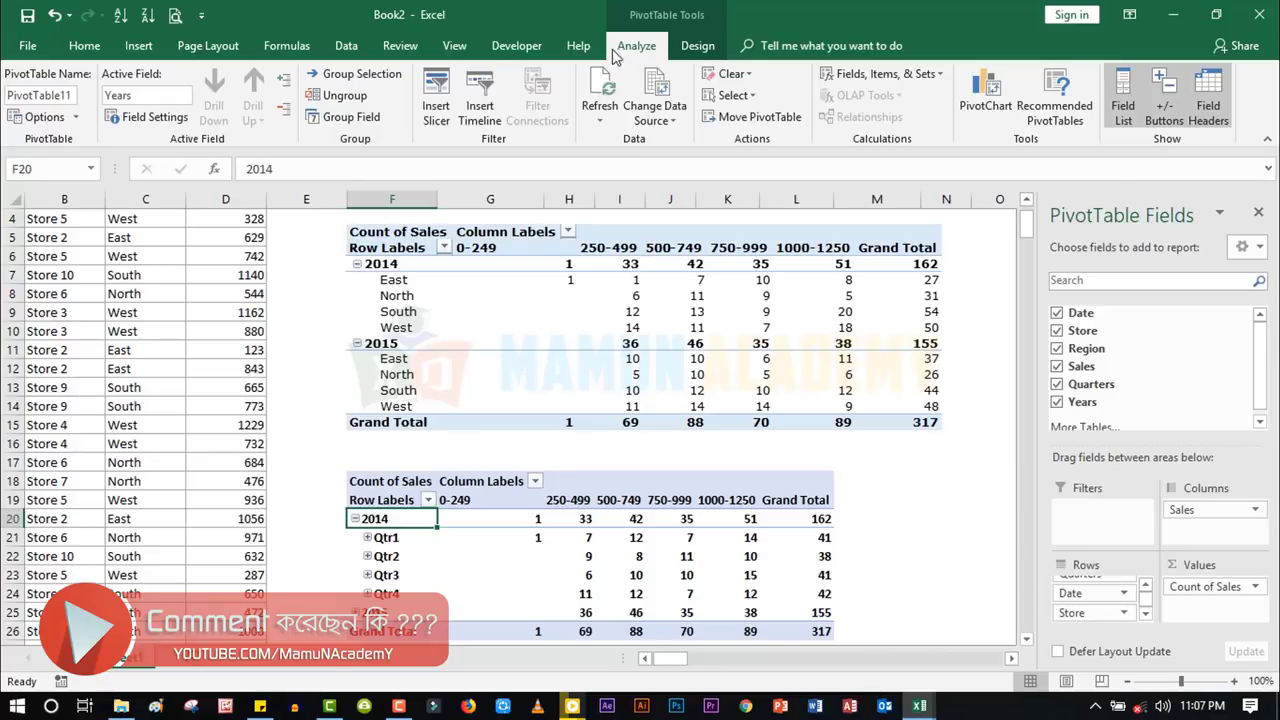
left_click(358, 96)
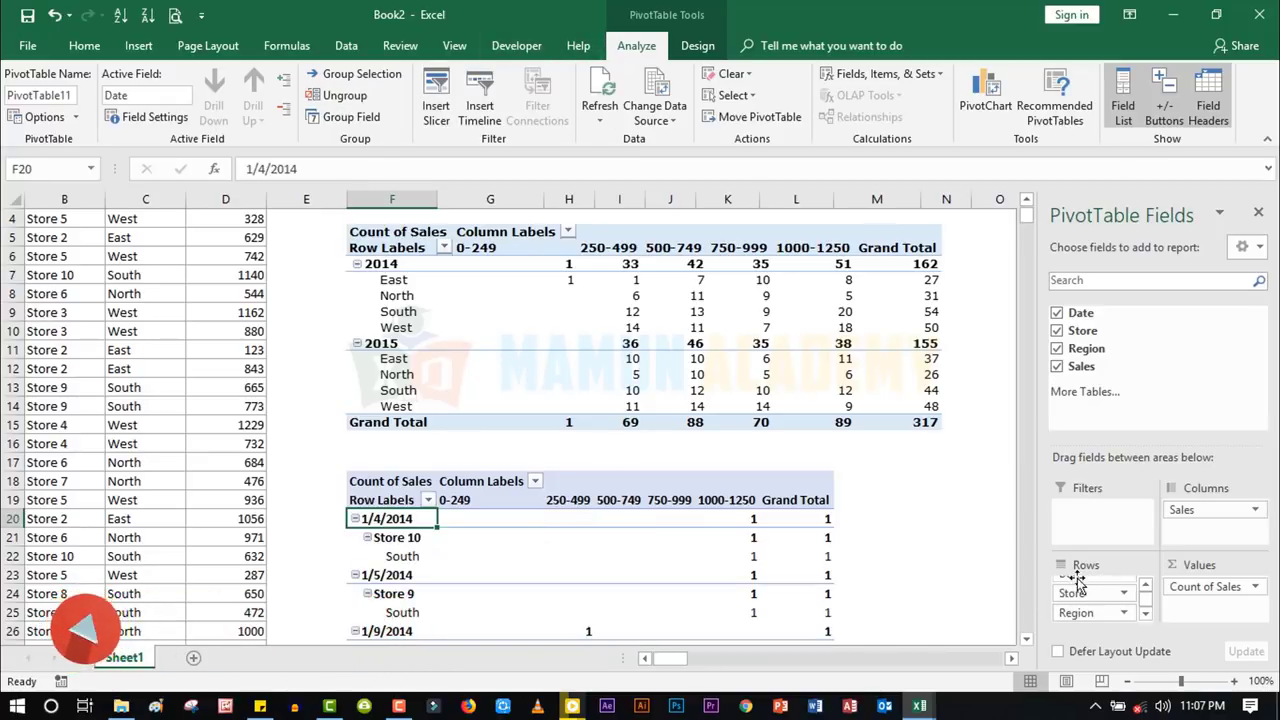
left_click_drag(1085, 593, 1110, 612)
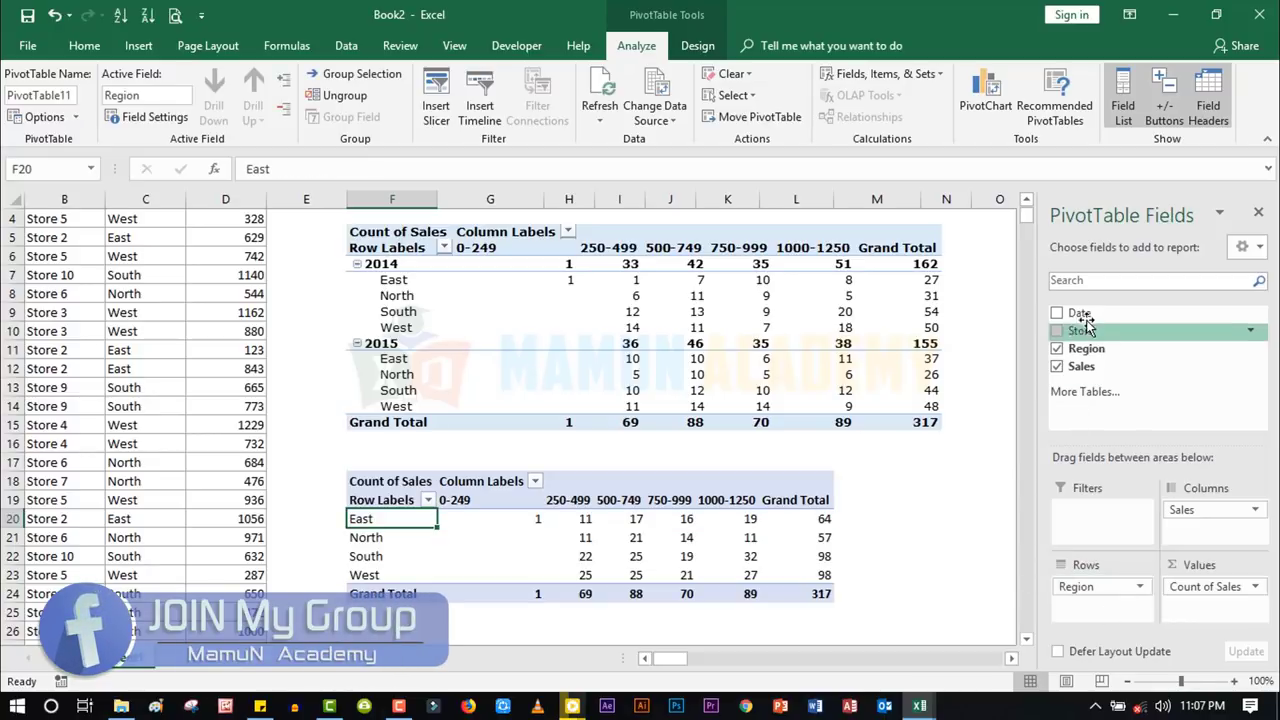
- Return Date to the lower pivot's rows as years, quarters and months over regions, collapsing Jan
left_click_drag(1079, 313, 1129, 584)
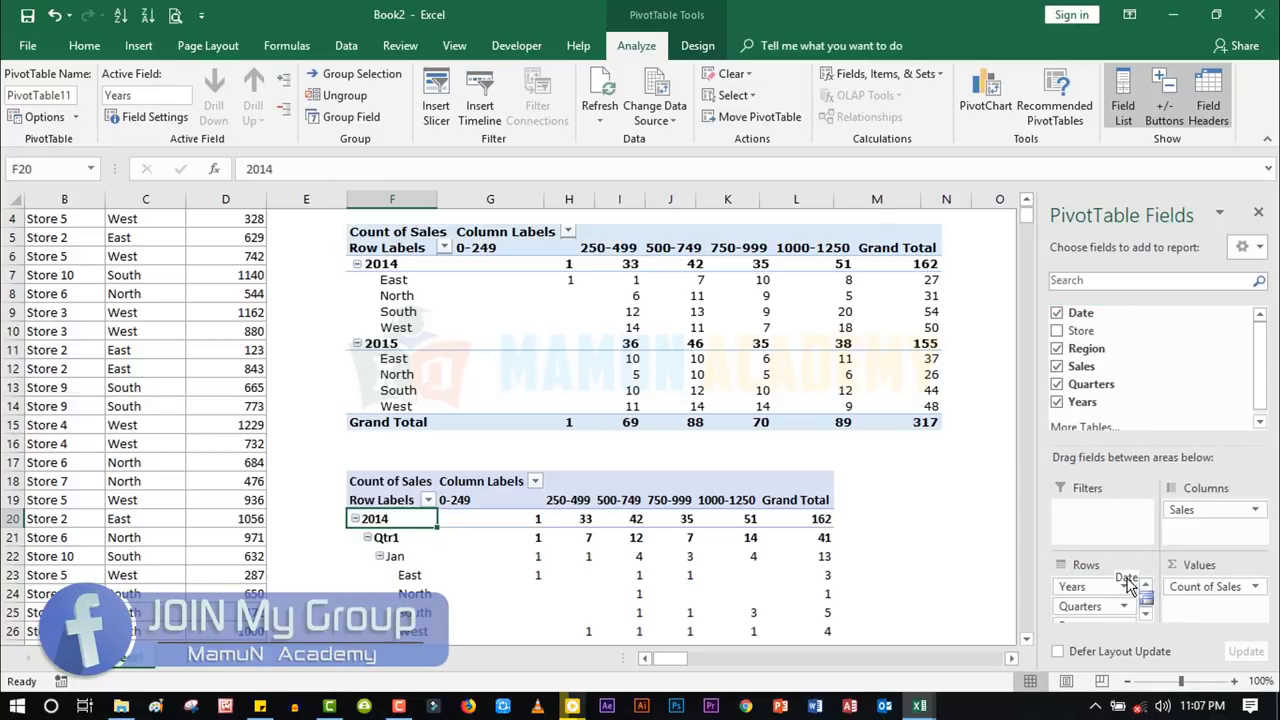
scroll(420, 540, "down", 1)
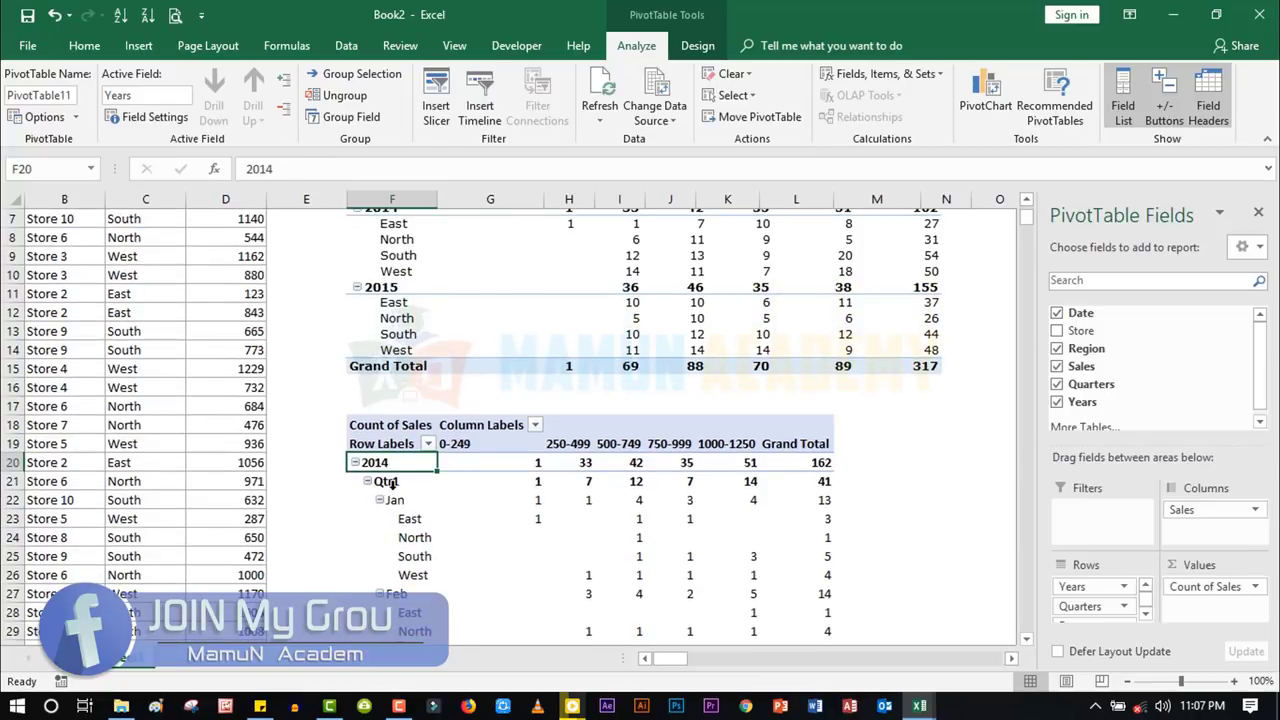
scroll(400, 487, "down", 1)
scroll(523, 357, "up", 3)
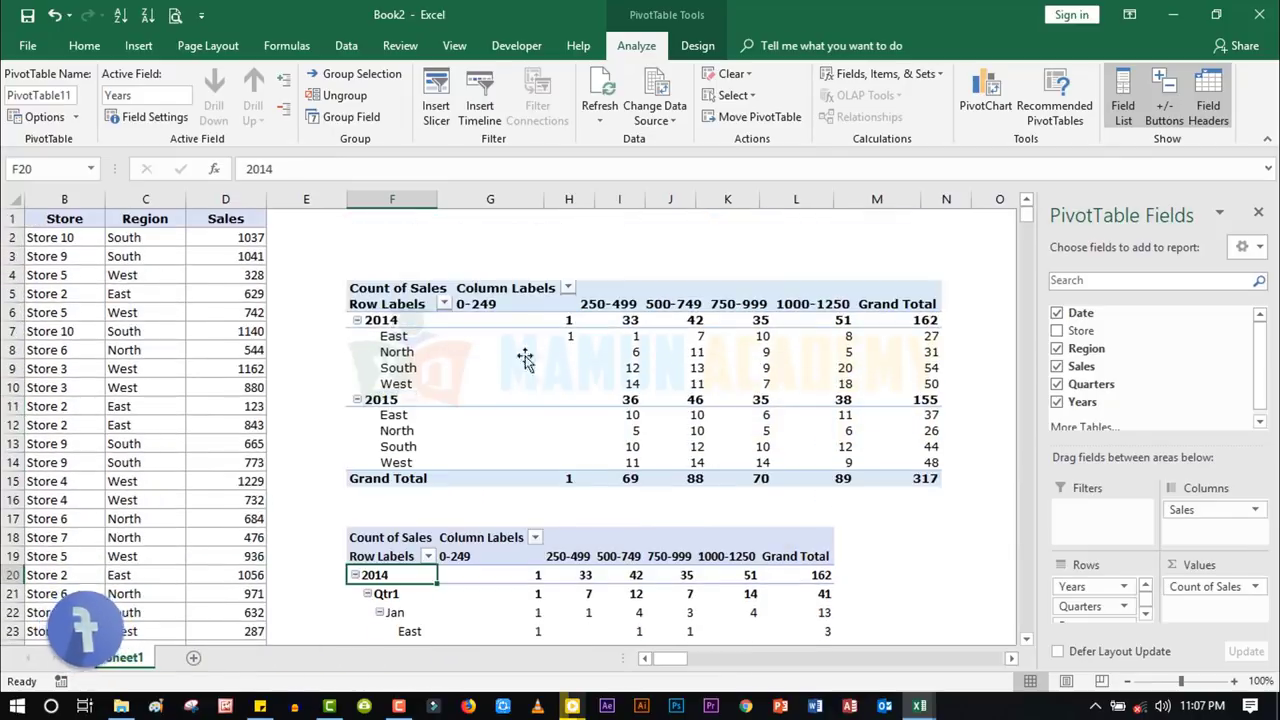
scroll(430, 545, "down", 2)
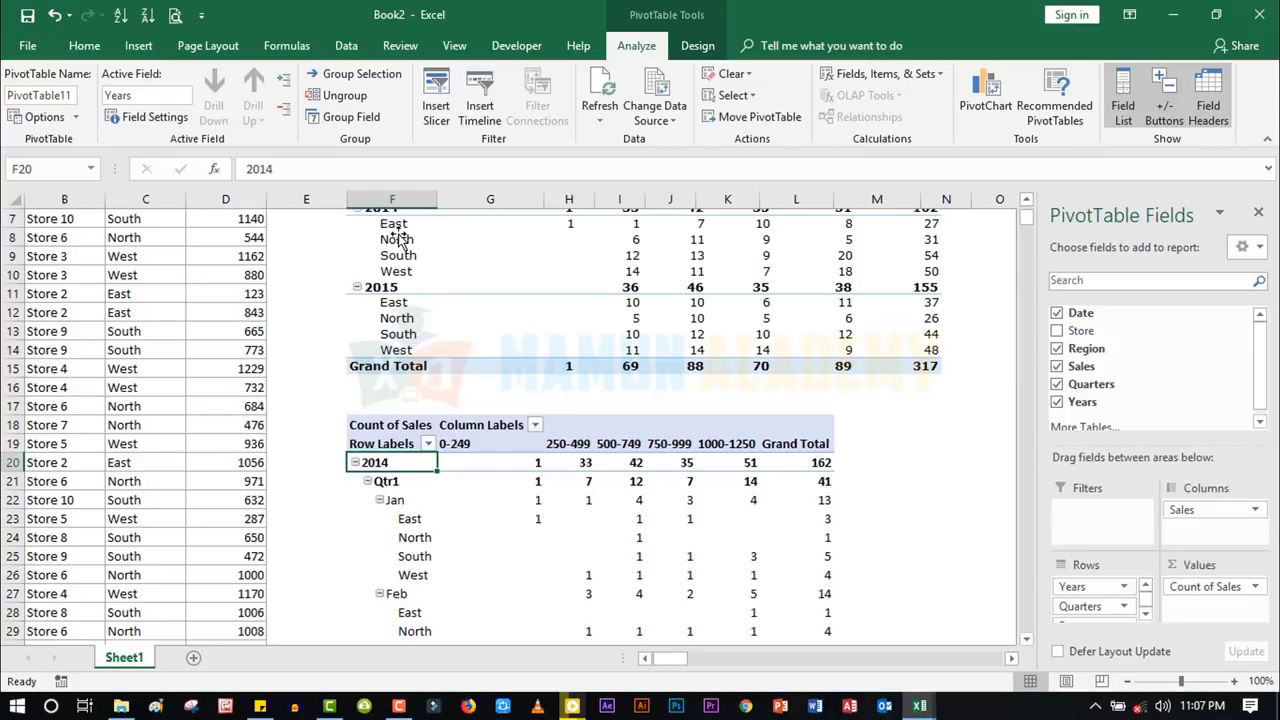
left_click(380, 500)
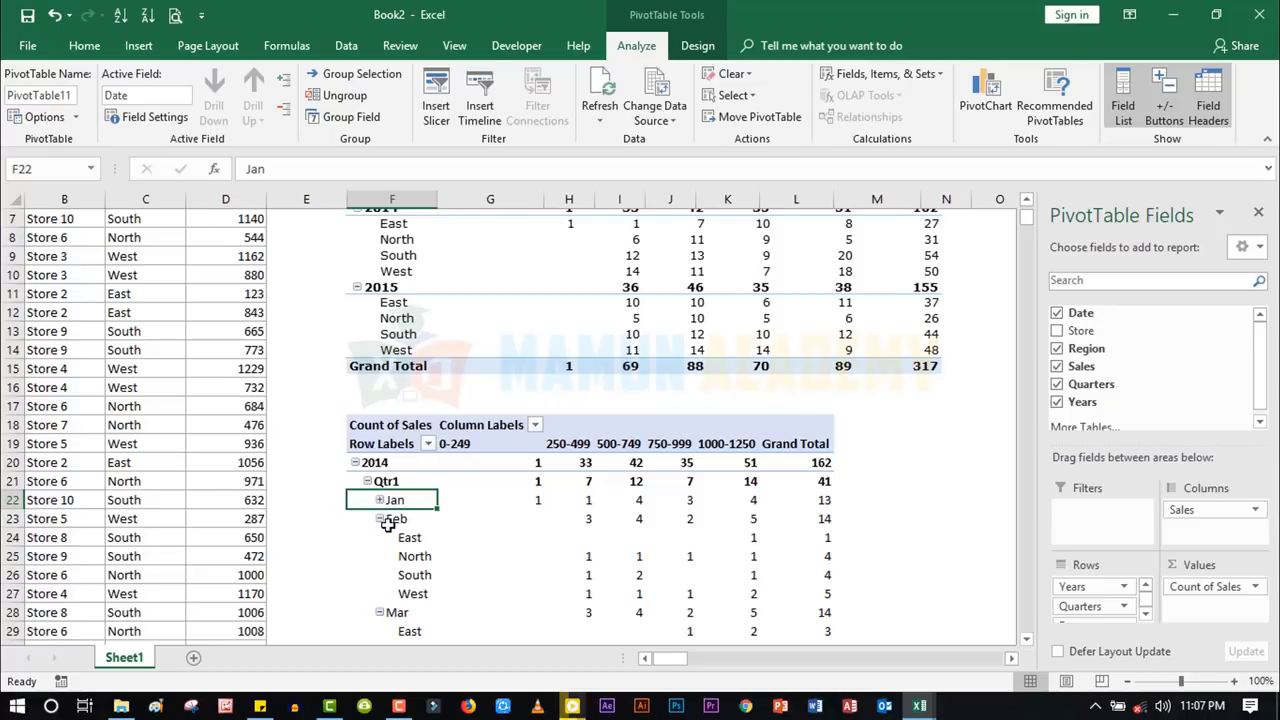
- Group the lower pivot's dates by Months alone, dropping Quarters and Years (Jan 23, Feb 24)
right_click(395, 485)
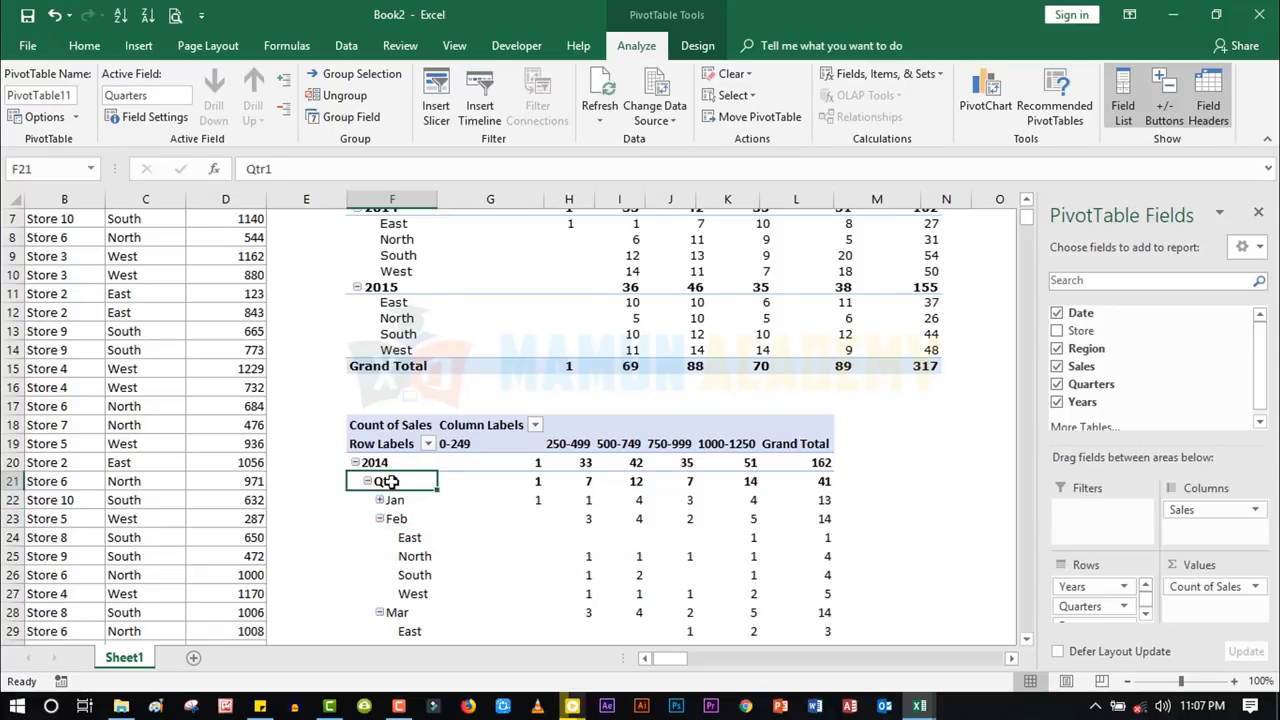
left_click(445, 330)
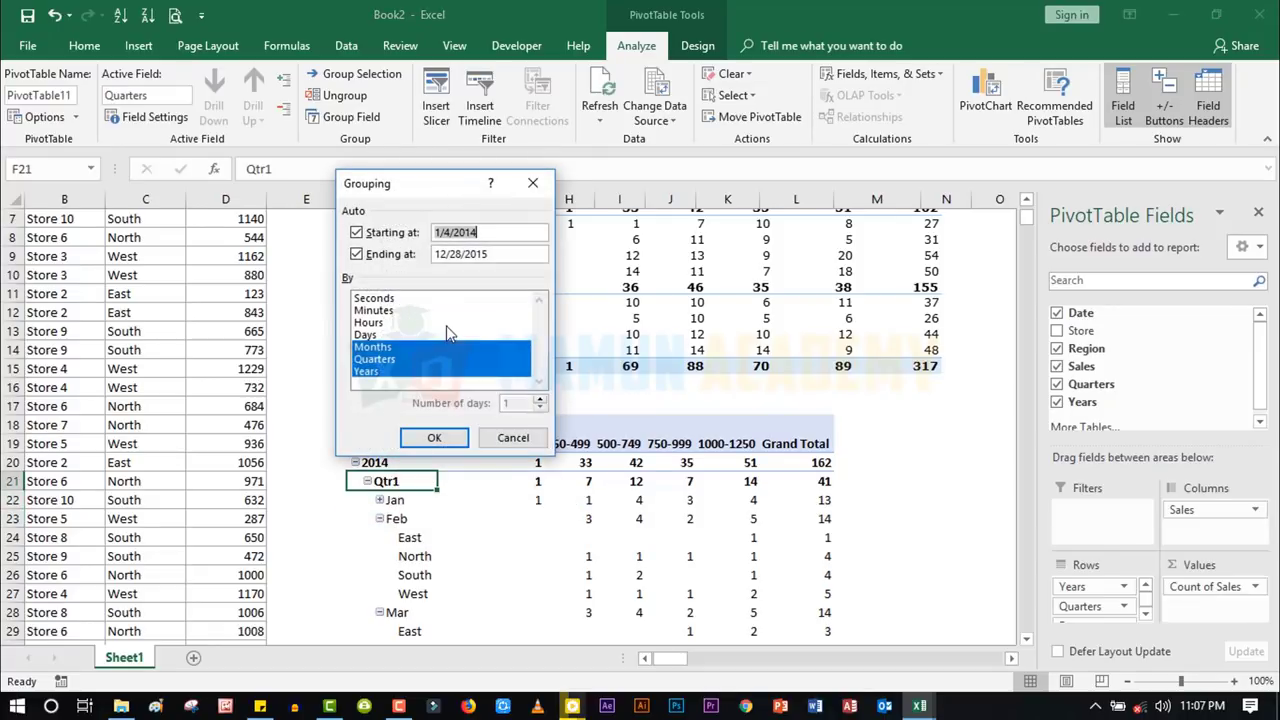
left_click_drag(437, 193, 576, 211)
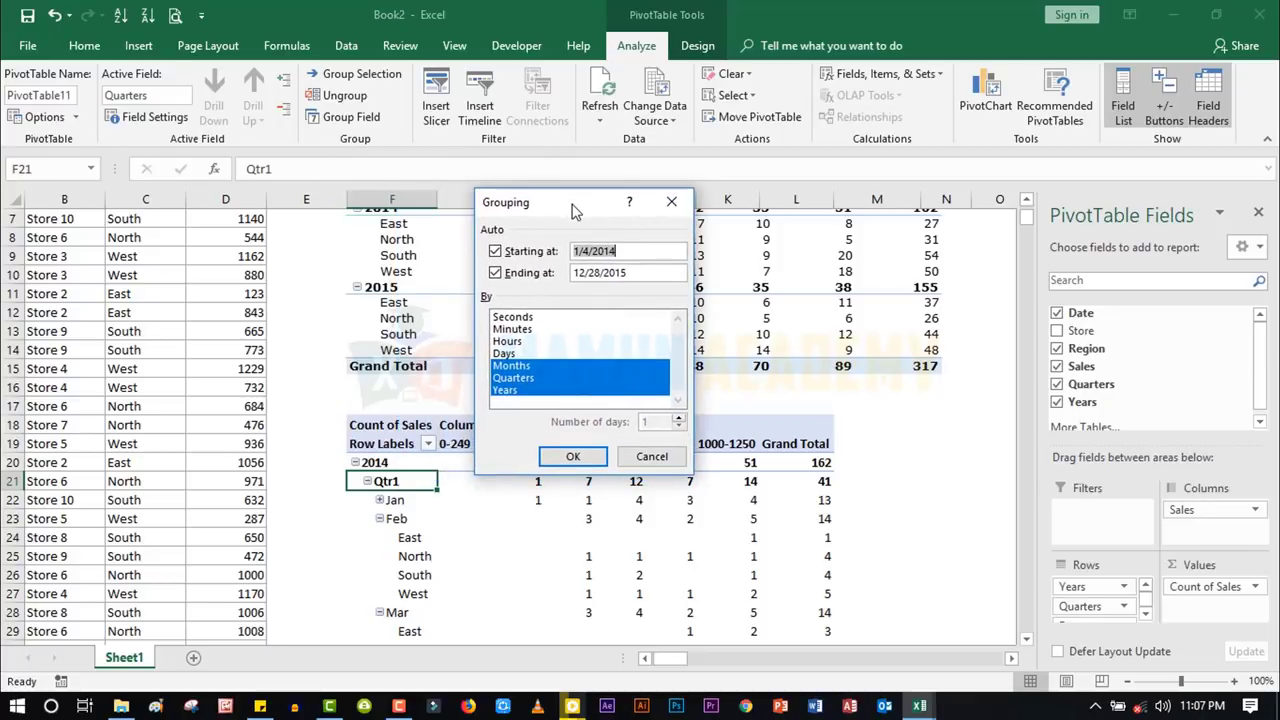
left_click(513, 378)
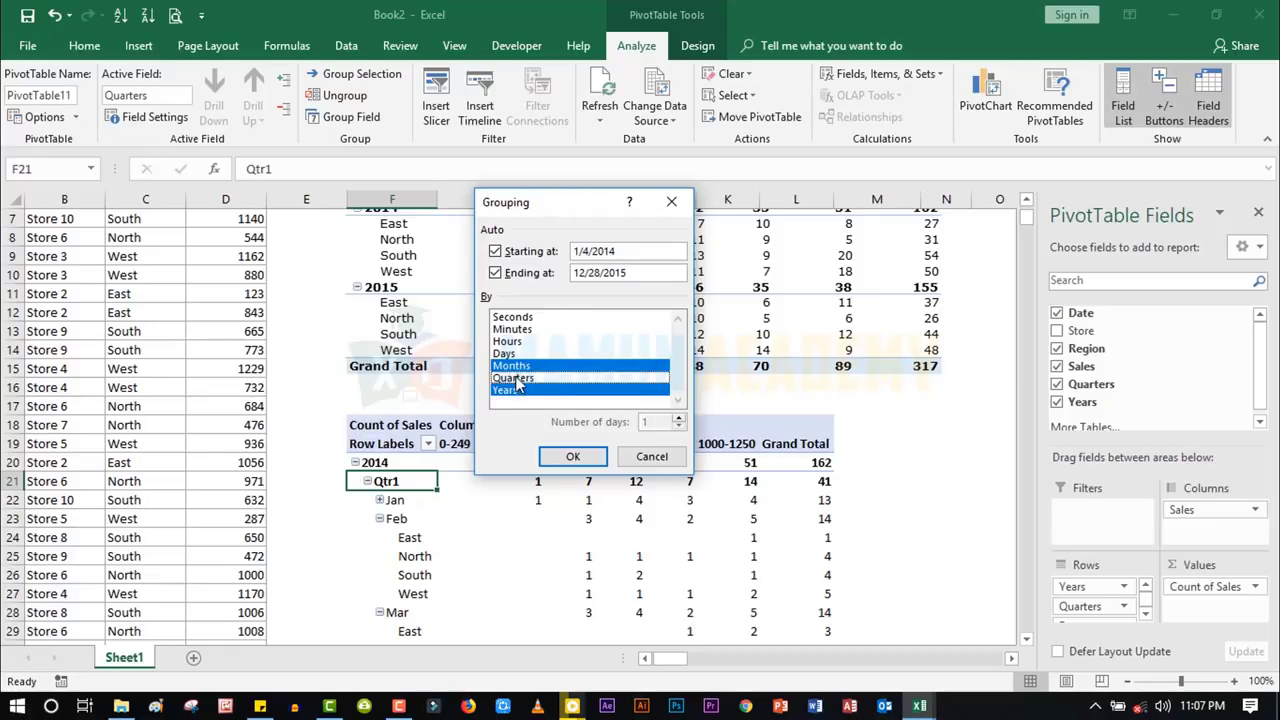
left_click(515, 391)
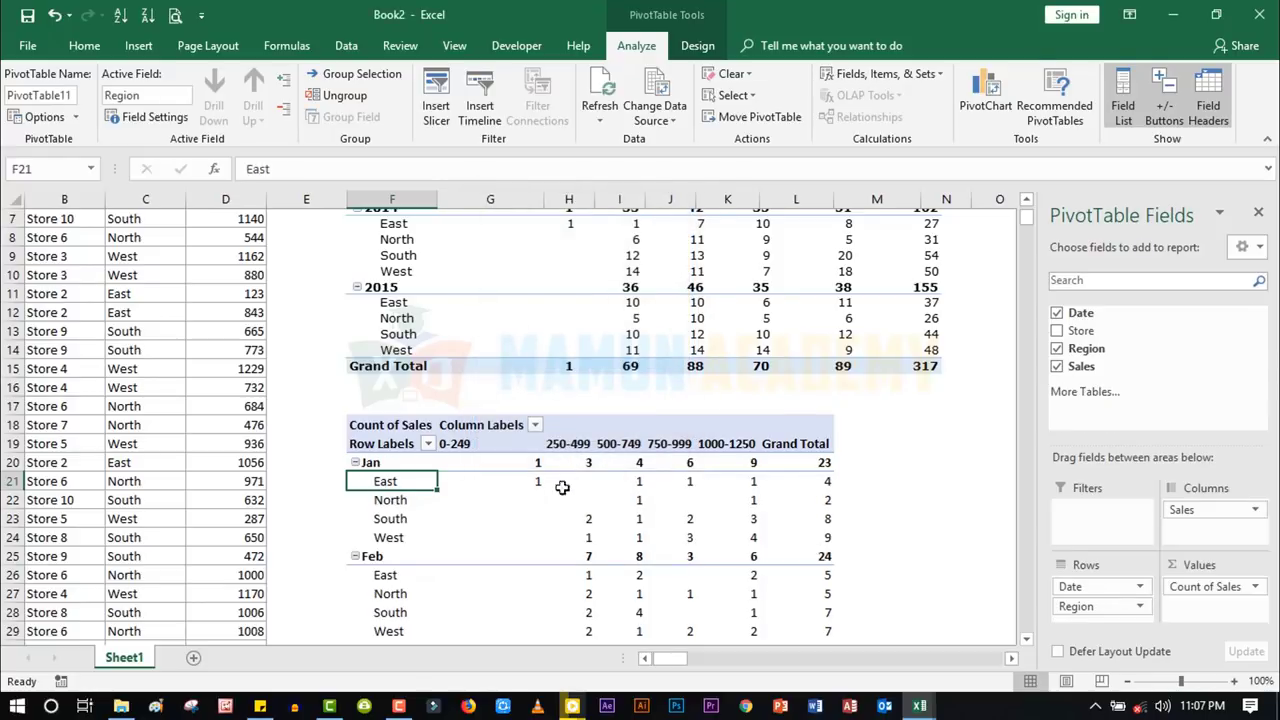
mouse_move(918, 705)
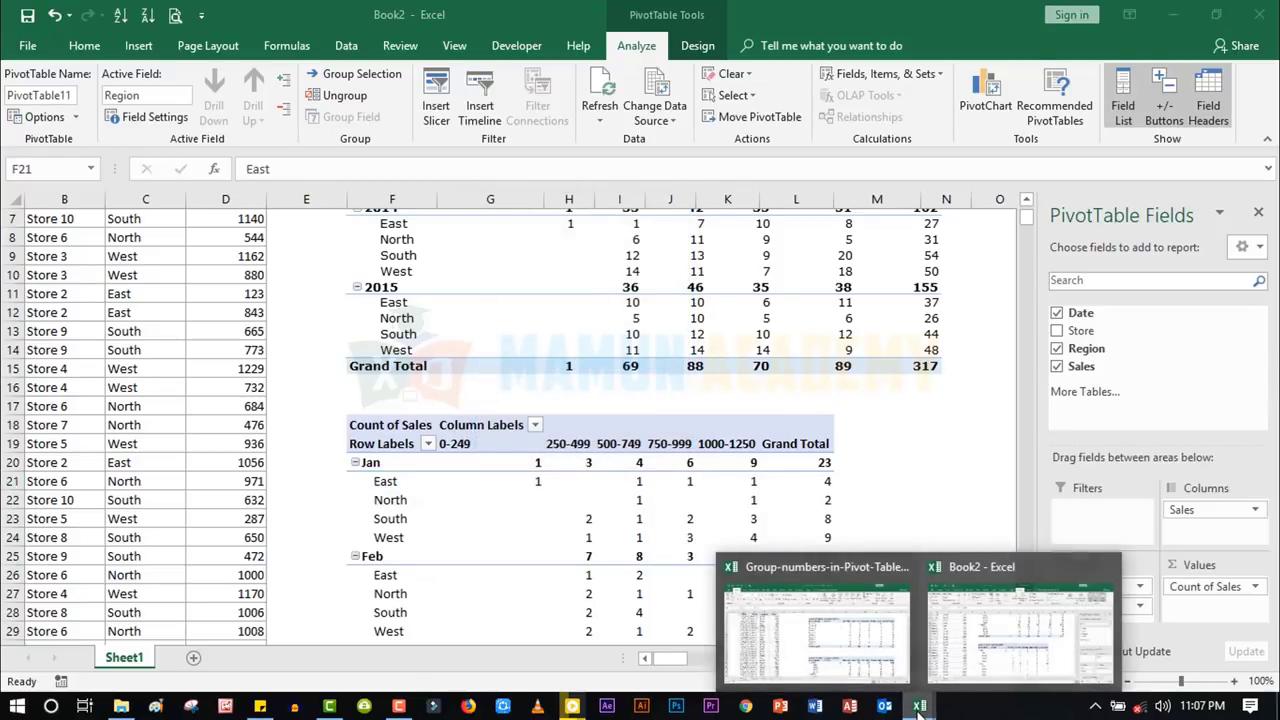
left_click(864, 660)
left_click(206, 659)
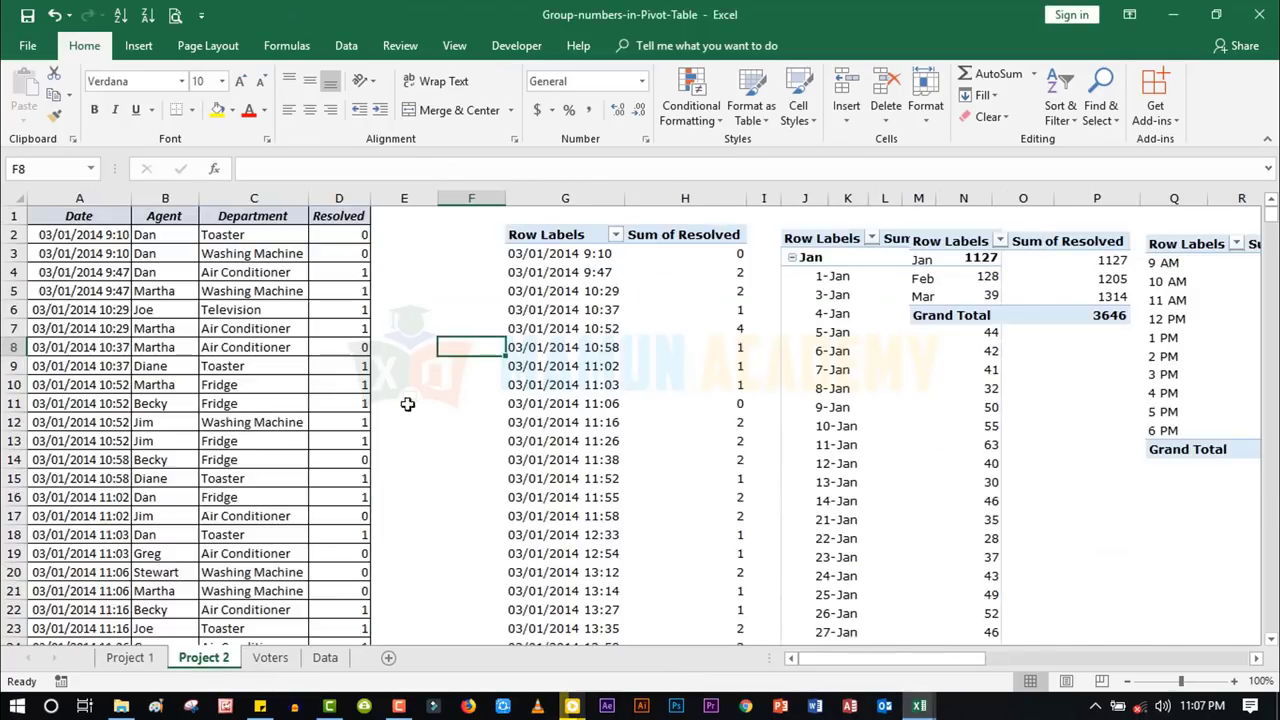
mouse_move(846, 662)
left_mouse_down()
mouse_move(966, 680)
mouse_move(862, 662)
left_mouse_up()
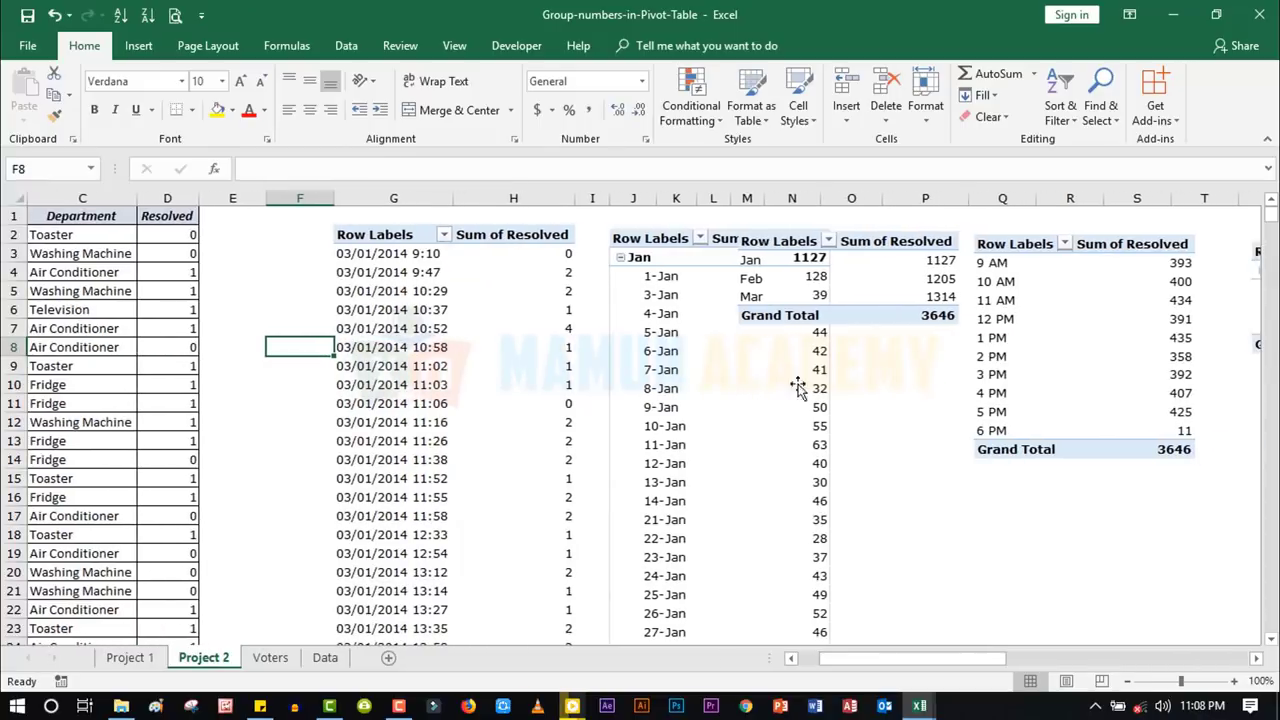
left_click_drag(941, 662, 1020, 666)
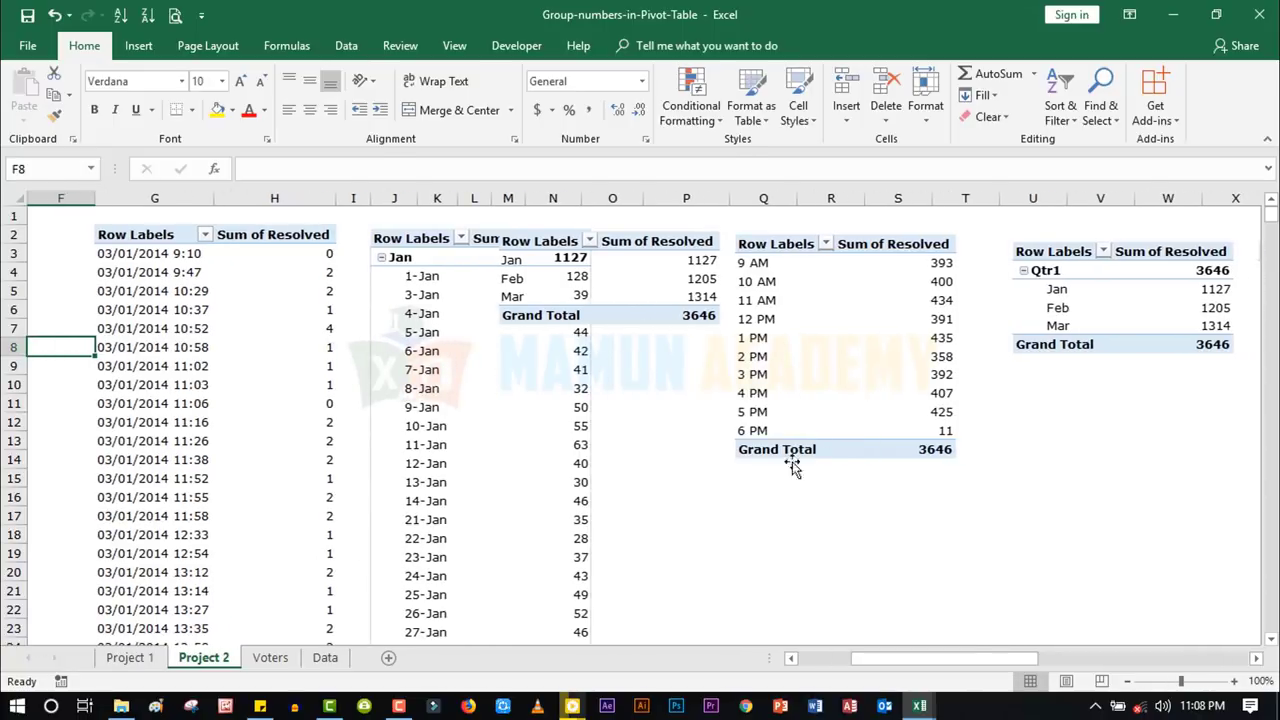
key("Right")
key("Down")
key("Down")
key("Down")
key("Down")
key("Down")
key("Down")
key("Down")
key("Down")
key("Down")
key("Down")
key("Right")
key("Right")
key("Right")
key("Right")
key("Right")
key("Right")
key("Right")
key("Right")
key("Right")
key("Right")
key("Right")
key("Right")
key("Right")
key("Right")
key("Right")
key("Right")
key("Right")
key("Right")
key("Right")
key("Right")
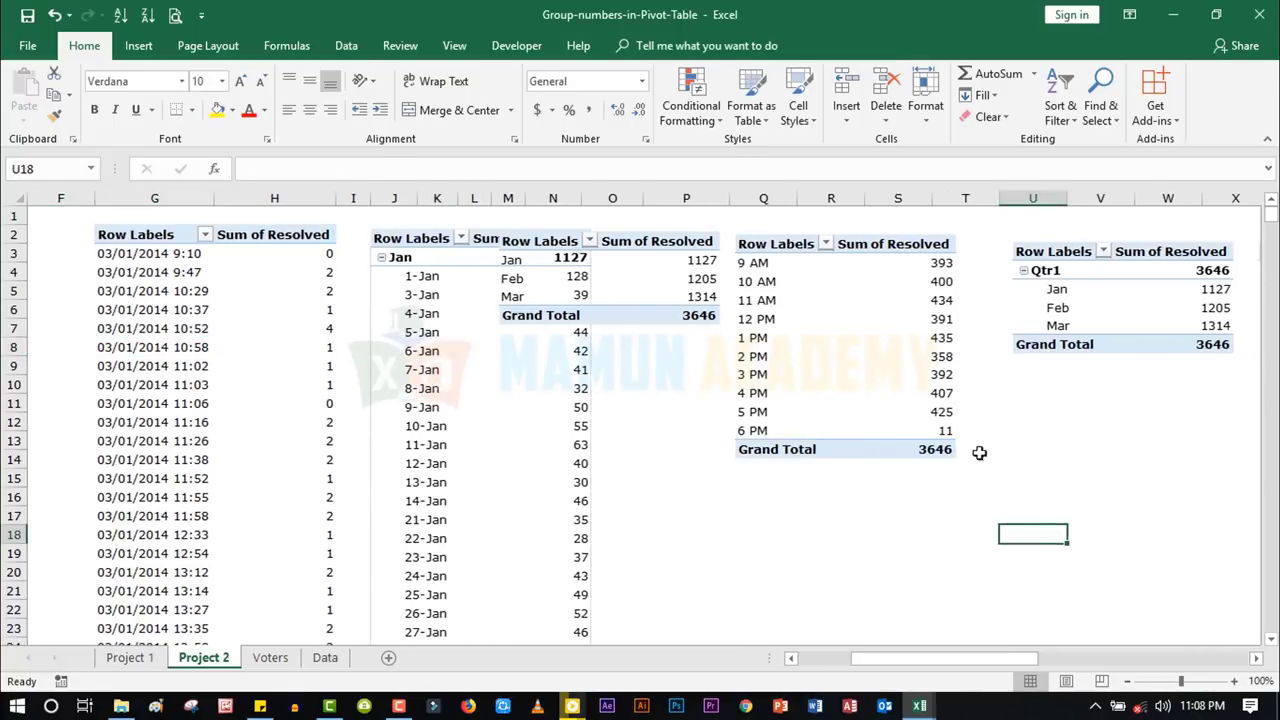
key("Right")
key("Right")
key("Right")
key("Right")
key("Right")
key("Right")
key("Right")
key("Right")
key("Right")
key("Right")
key("Right")
key("Right")
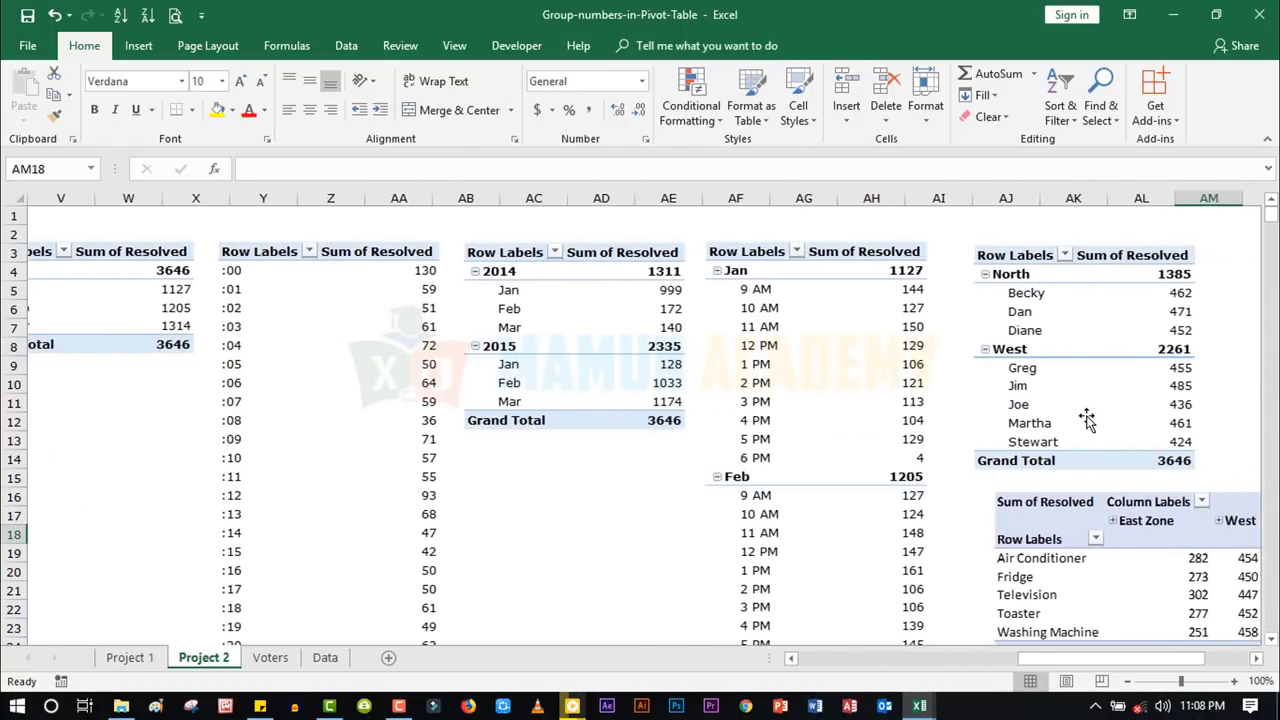
scroll(352, 375, "down", 4)
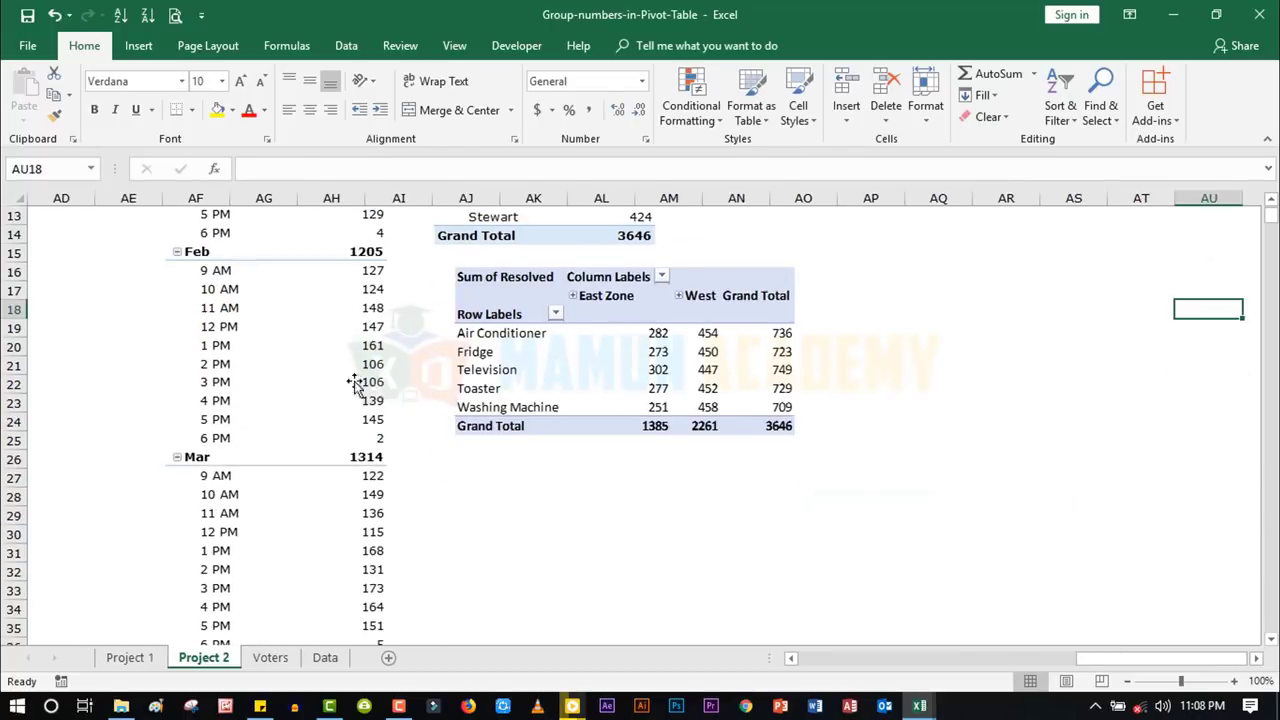
left_click_drag(1106, 660, 1078, 658)
scroll(771, 354, "up", 4)
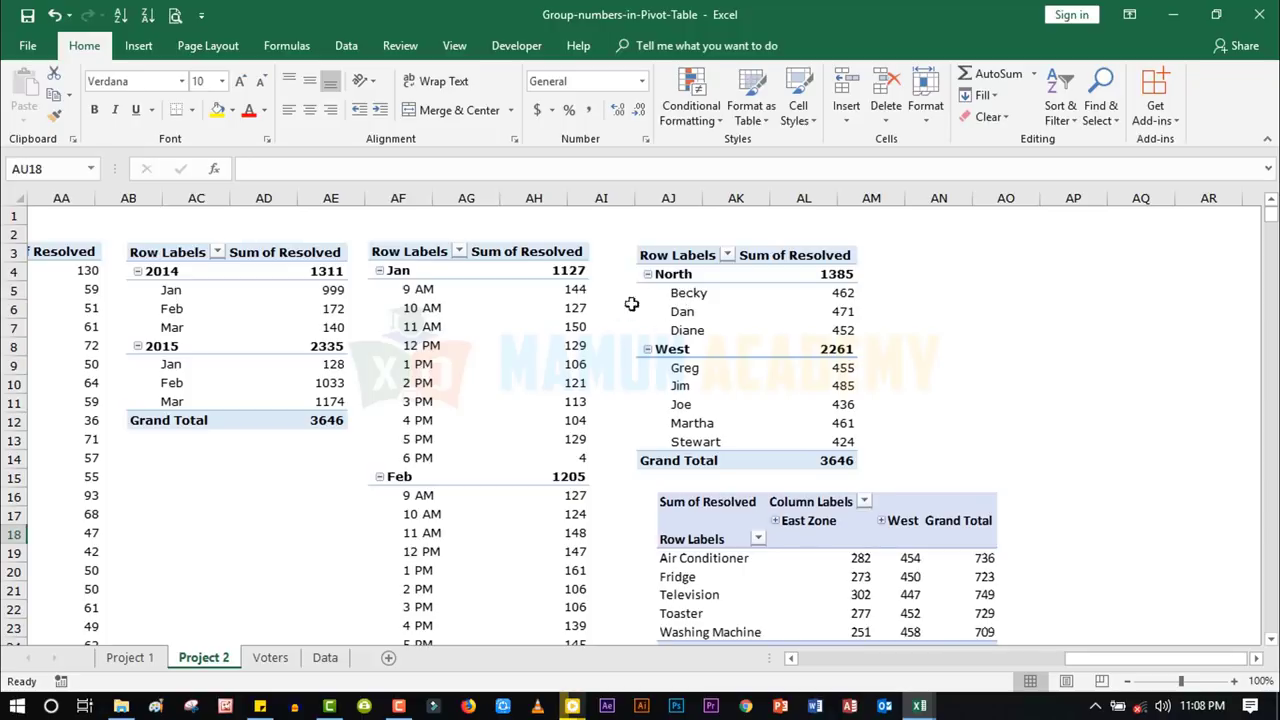
left_click_drag(1100, 658, 840, 658)
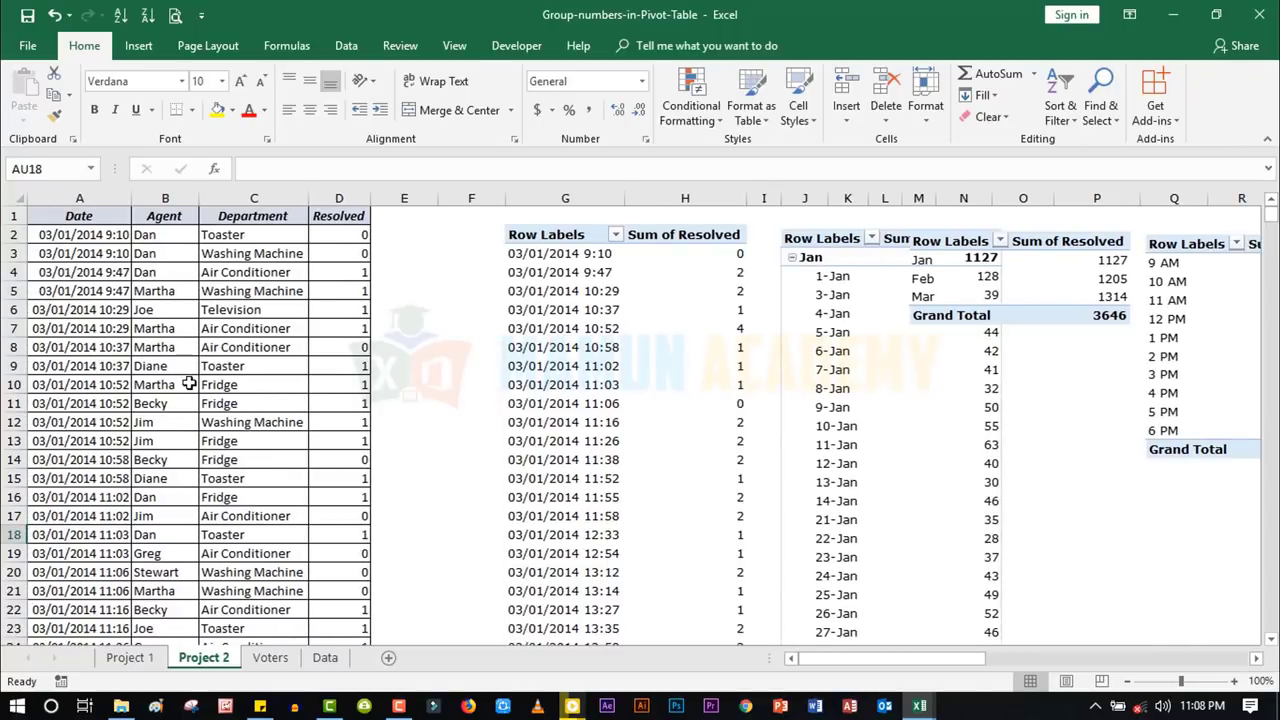
key("ctrl+BackSpace")
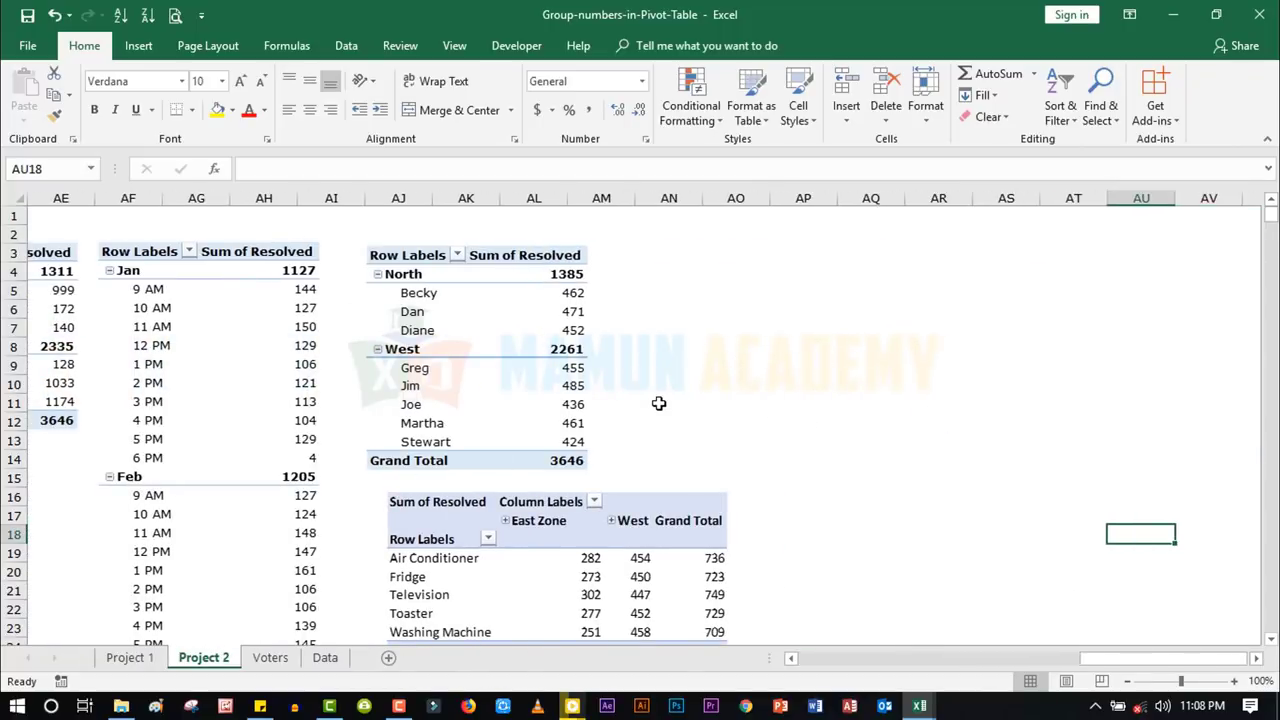
key("Left")
key("Left")
key("Left")
key("Left")
key("Left")
key("Left")
key("Left")
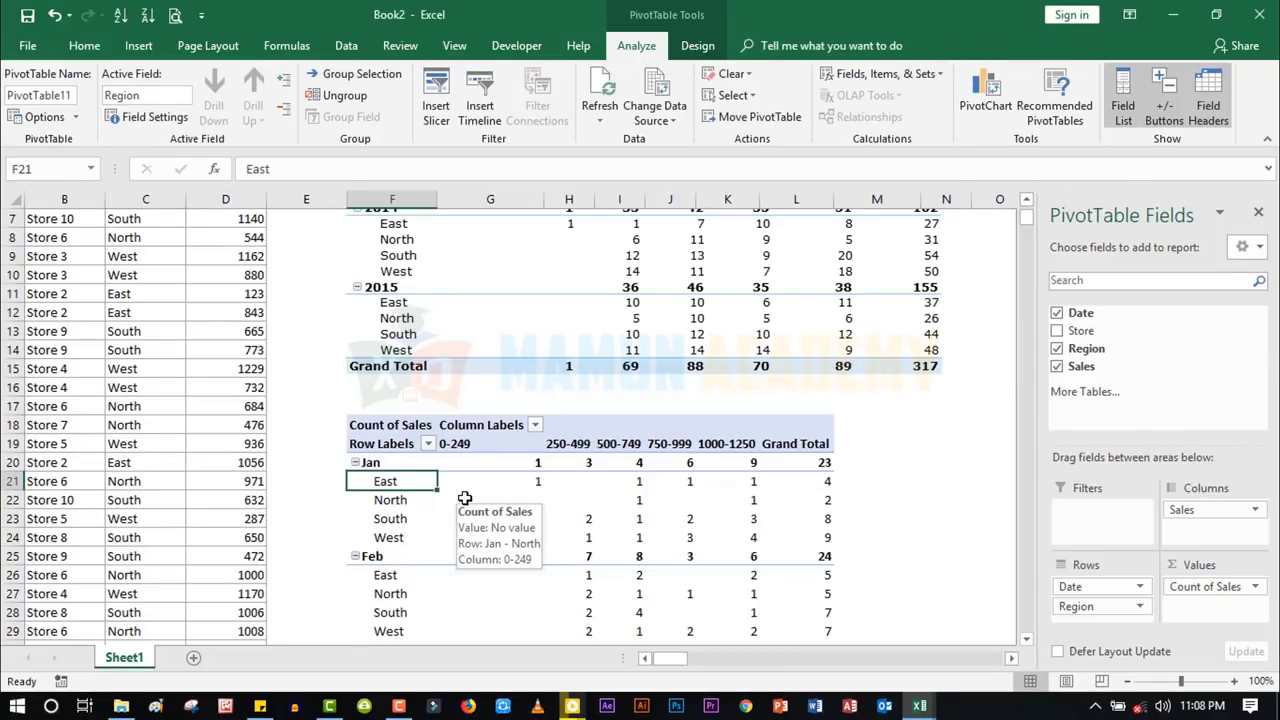
- Regroup the second pivot's dates by Years instead of Months, giving 2014 and 2015 with regions beneath
scroll(465, 495, "down", 2)
scroll(486, 383, "up", 4)
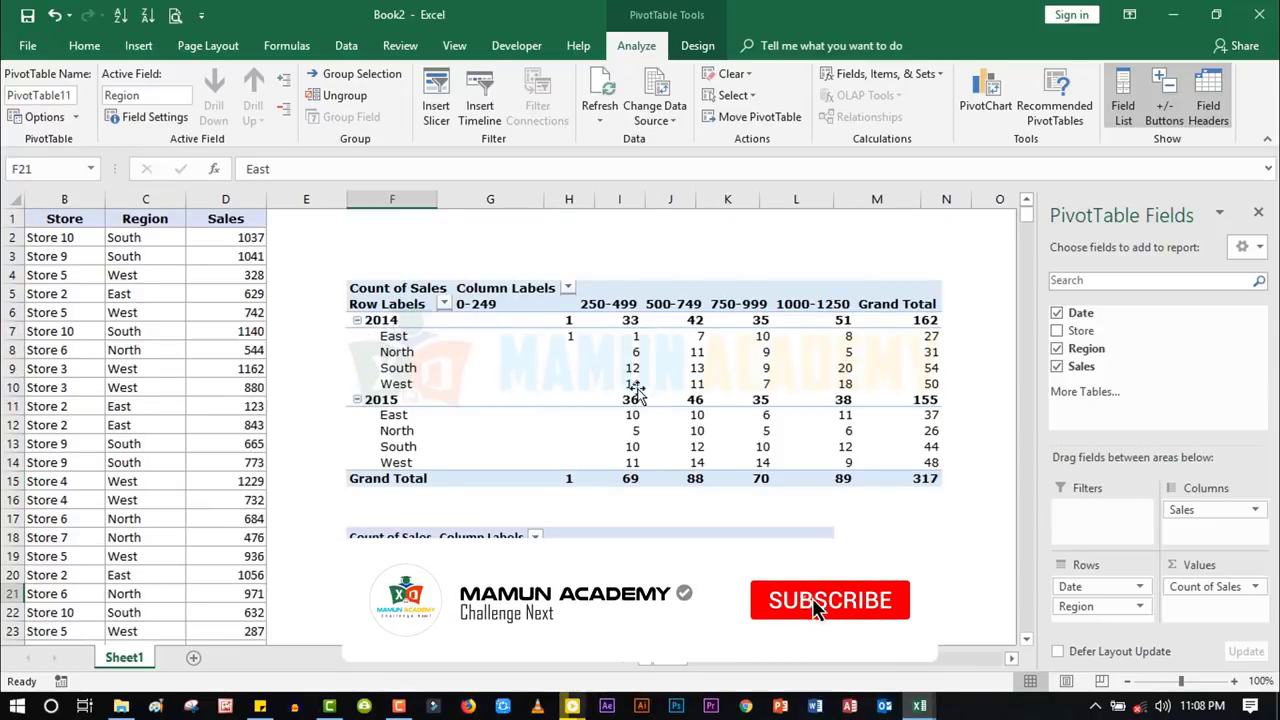
scroll(634, 388, "down", 4)
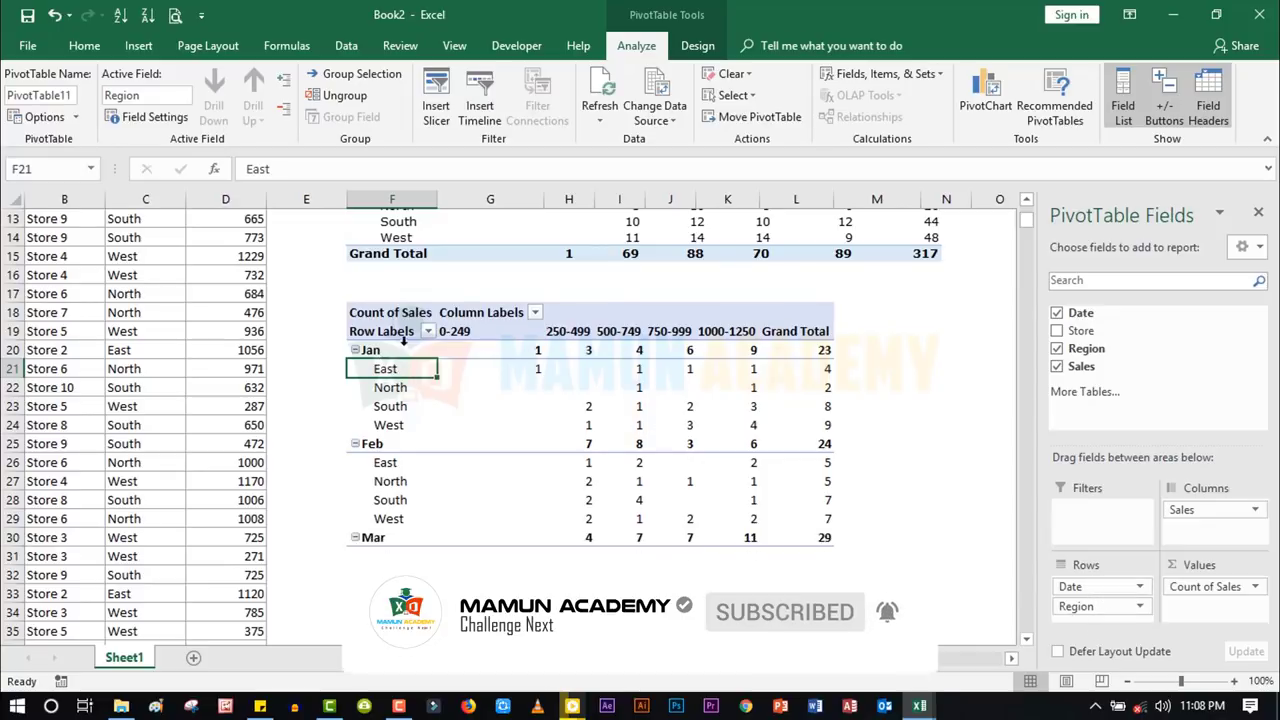
right_click(393, 352)
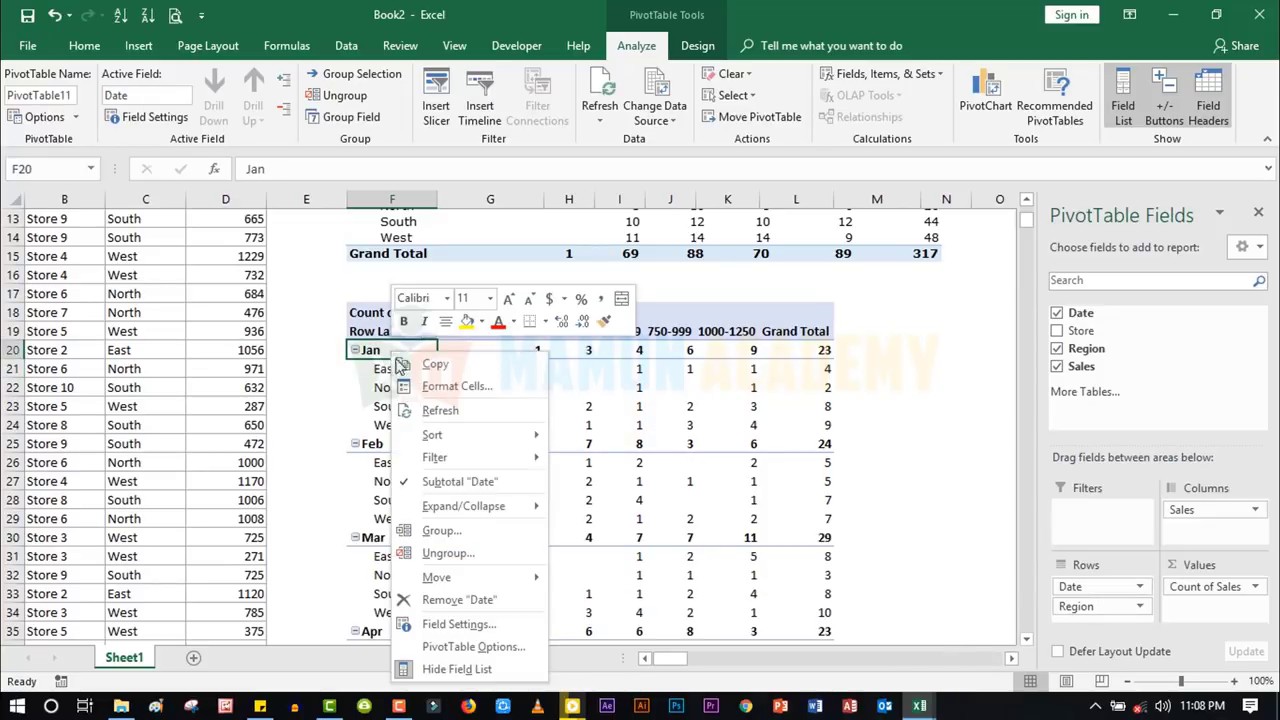
left_click(445, 531)
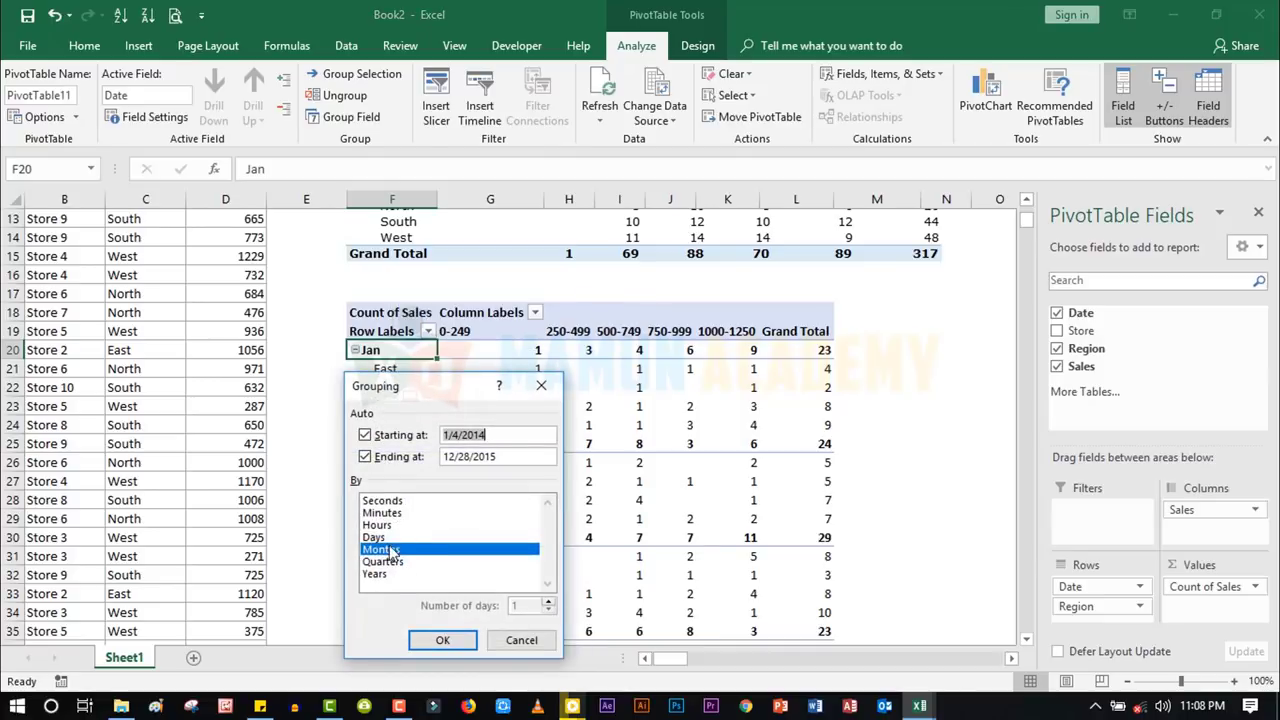
left_click(393, 576)
left_click(393, 552)
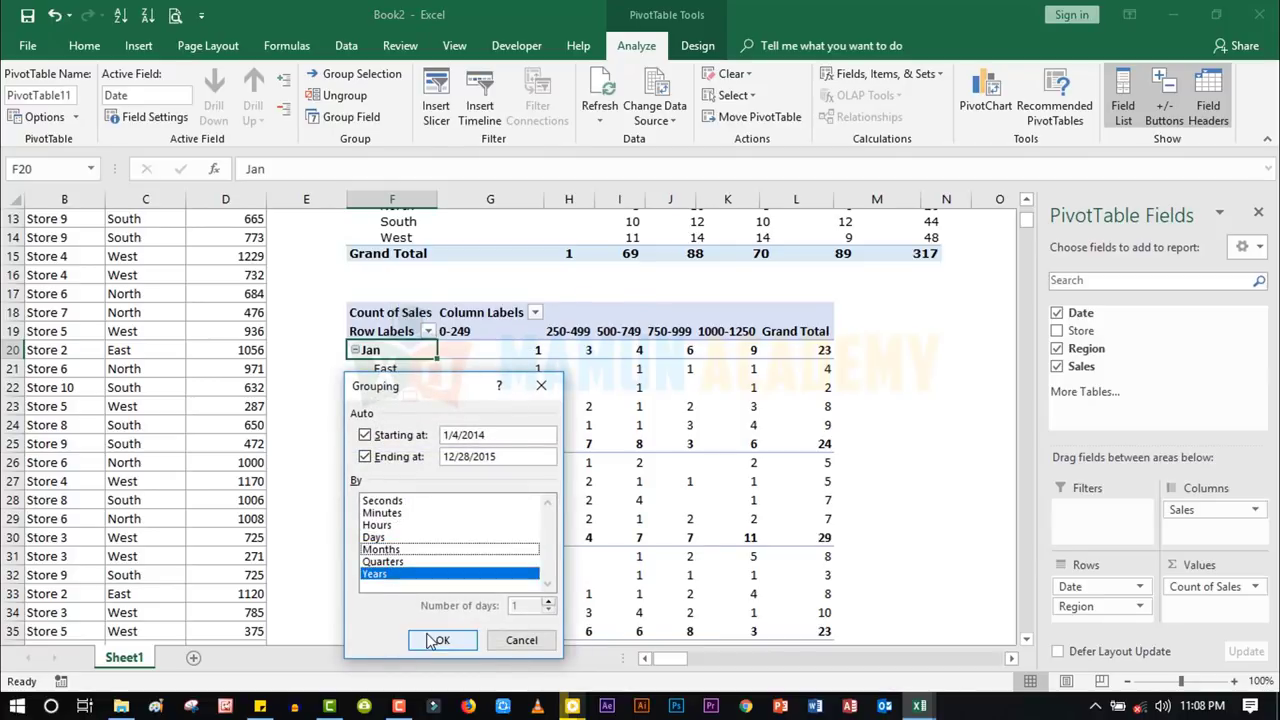
left_click(436, 640)
scroll(751, 472, "up", 2)
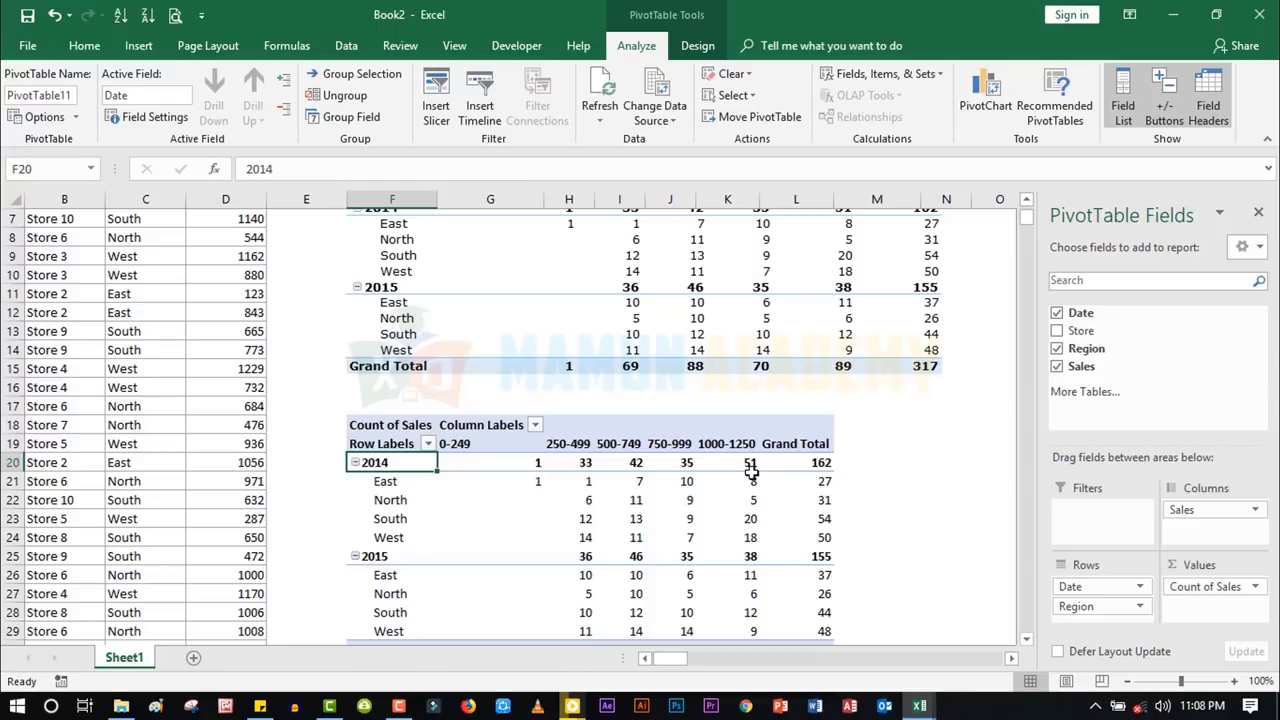
scroll(751, 472, "up", 2)
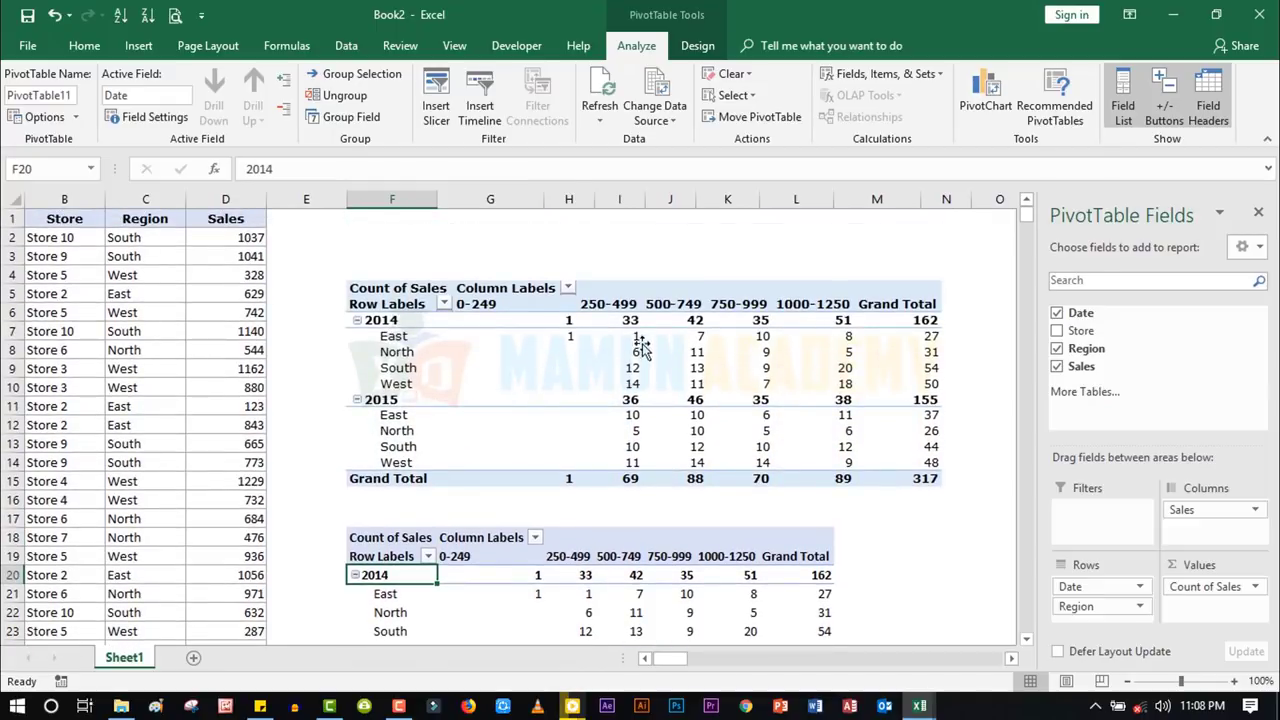
scroll(642, 343, "down", 1)
scroll(642, 343, "down", 1)
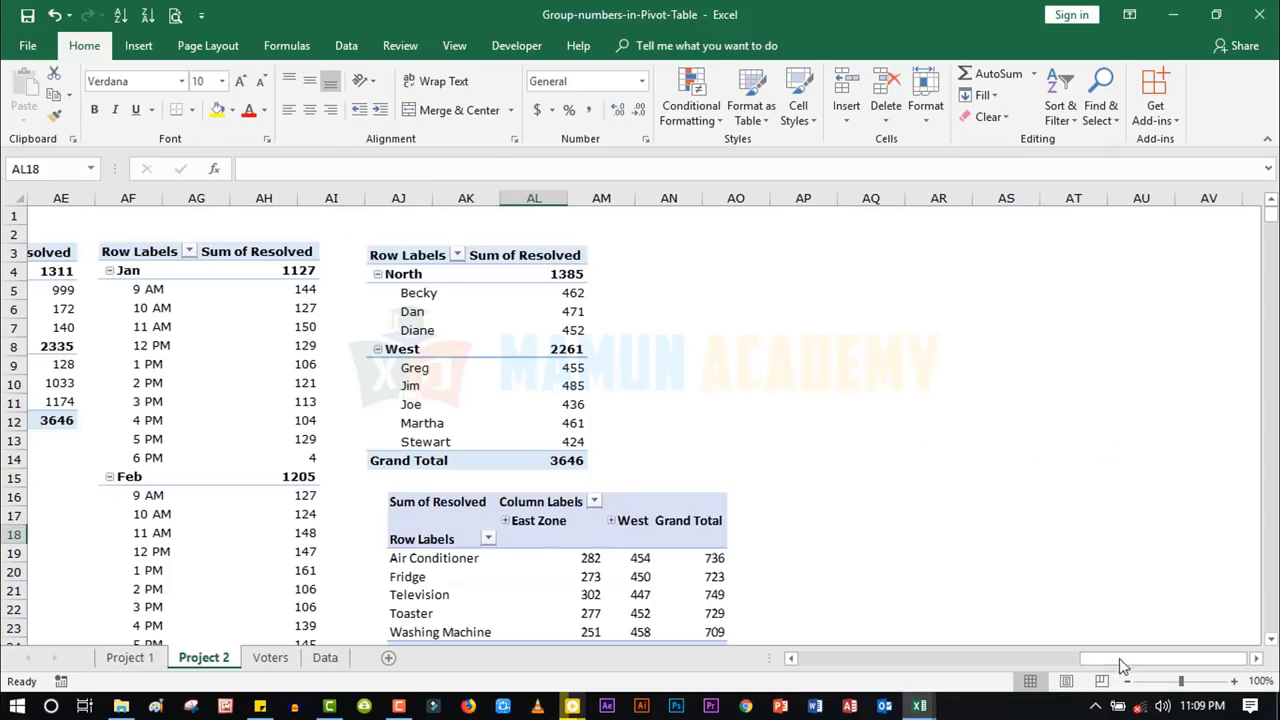
- Copy the store-by-sales-range reference pivot from the Project 1 sheet
left_click_drag(1122, 667, 1016, 645)
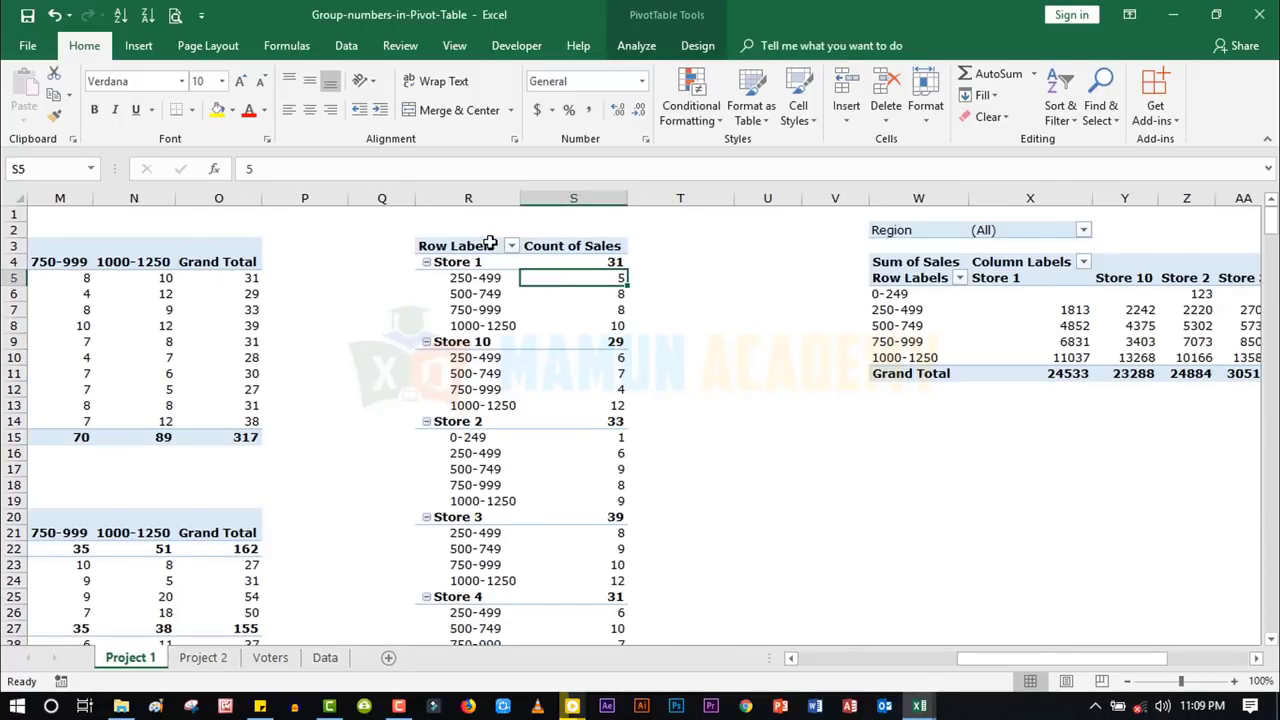
left_click(490, 243)
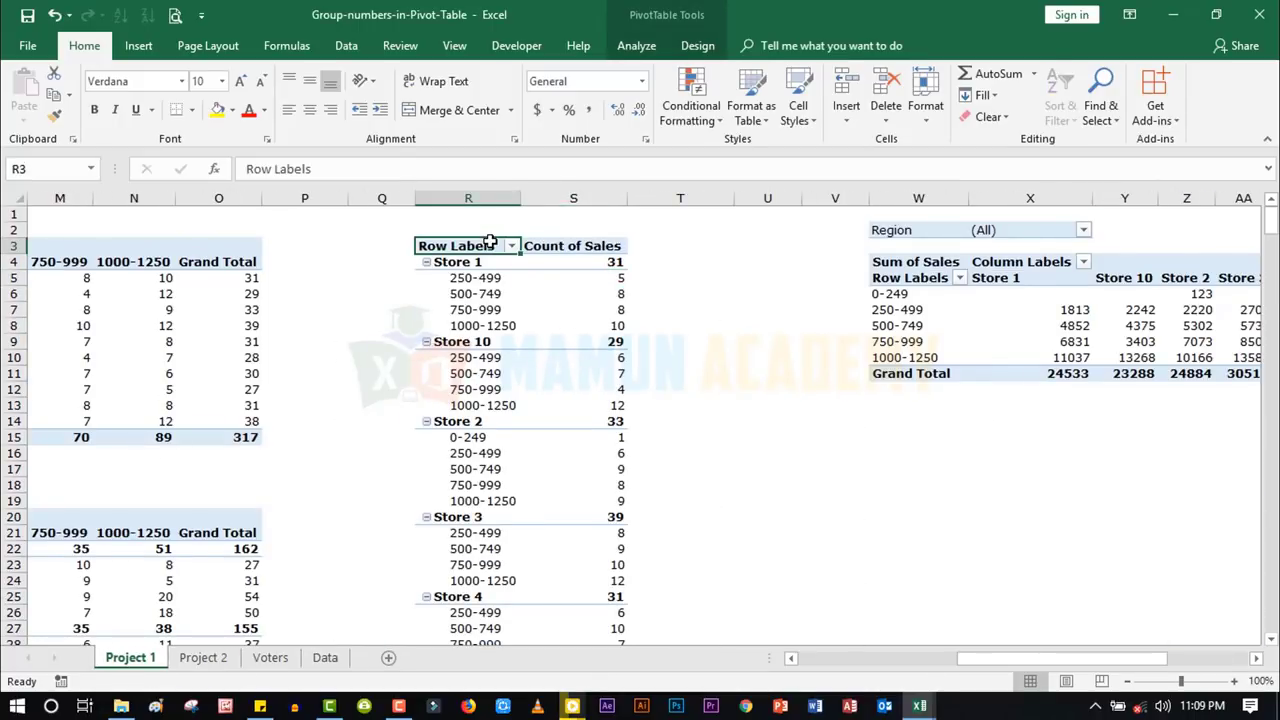
key("ctrl+a")
scroll(490, 243, "down", 12)
key("ctrl+c")
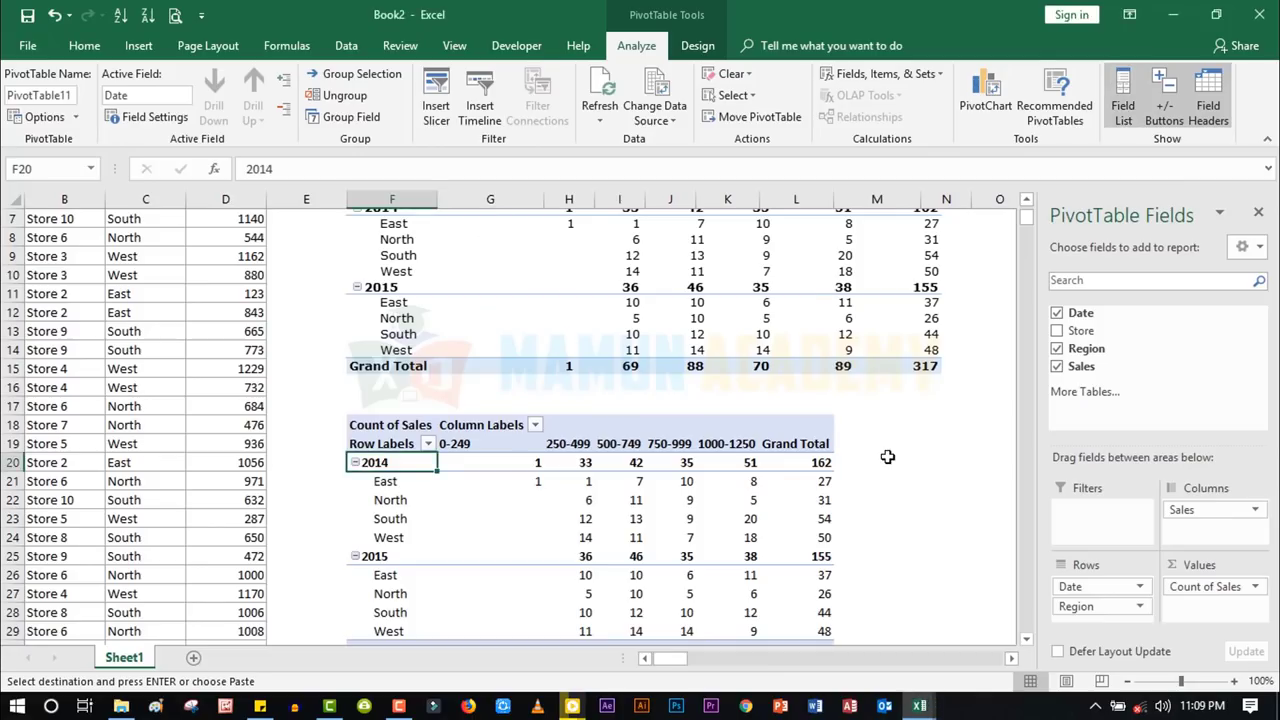
- Paste the reference pivot into Book2 as a picture and place it in columns N–P
key("alt+h")
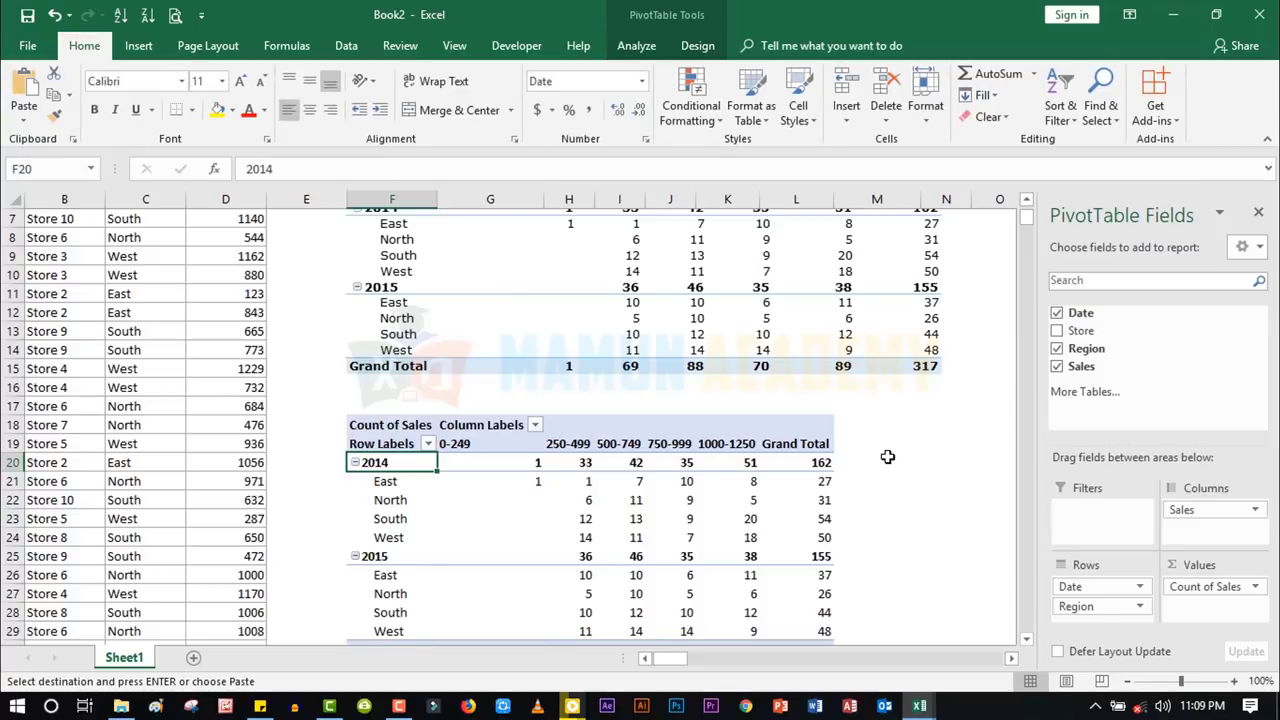
key("v")
key("u")
left_click_drag(523, 510, 1251, 427)
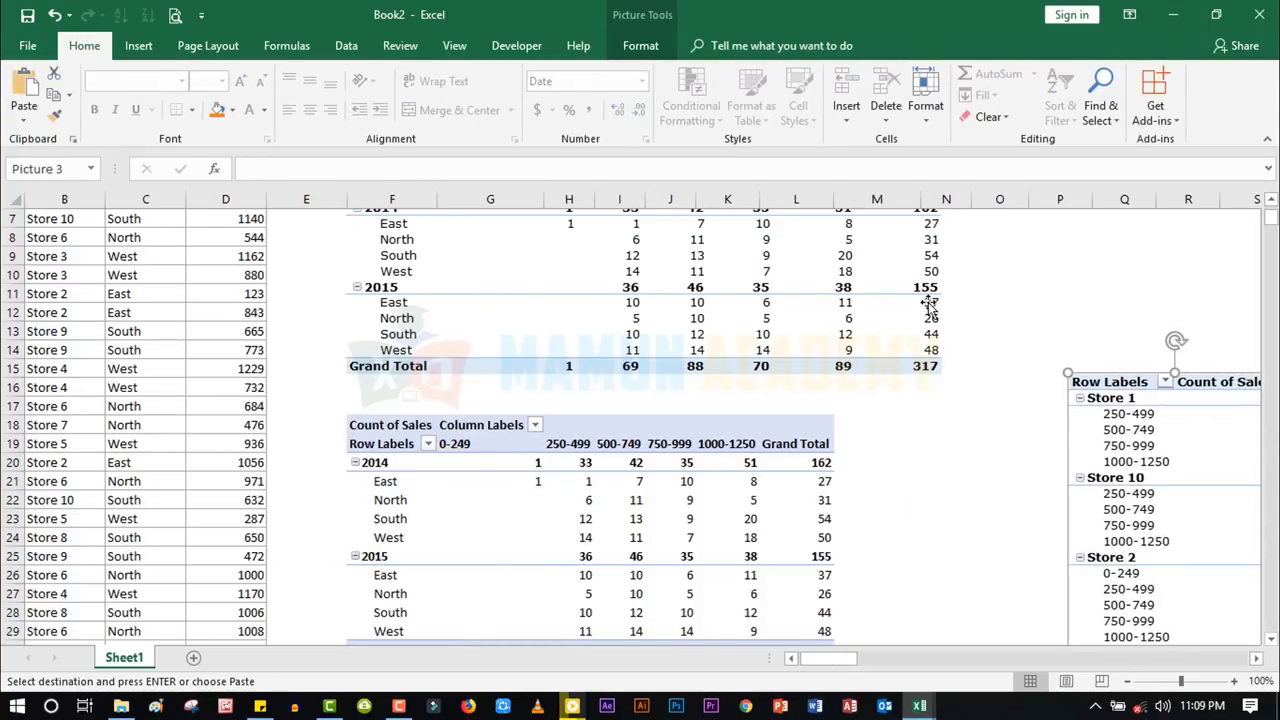
key("Escape")
left_click(976, 429)
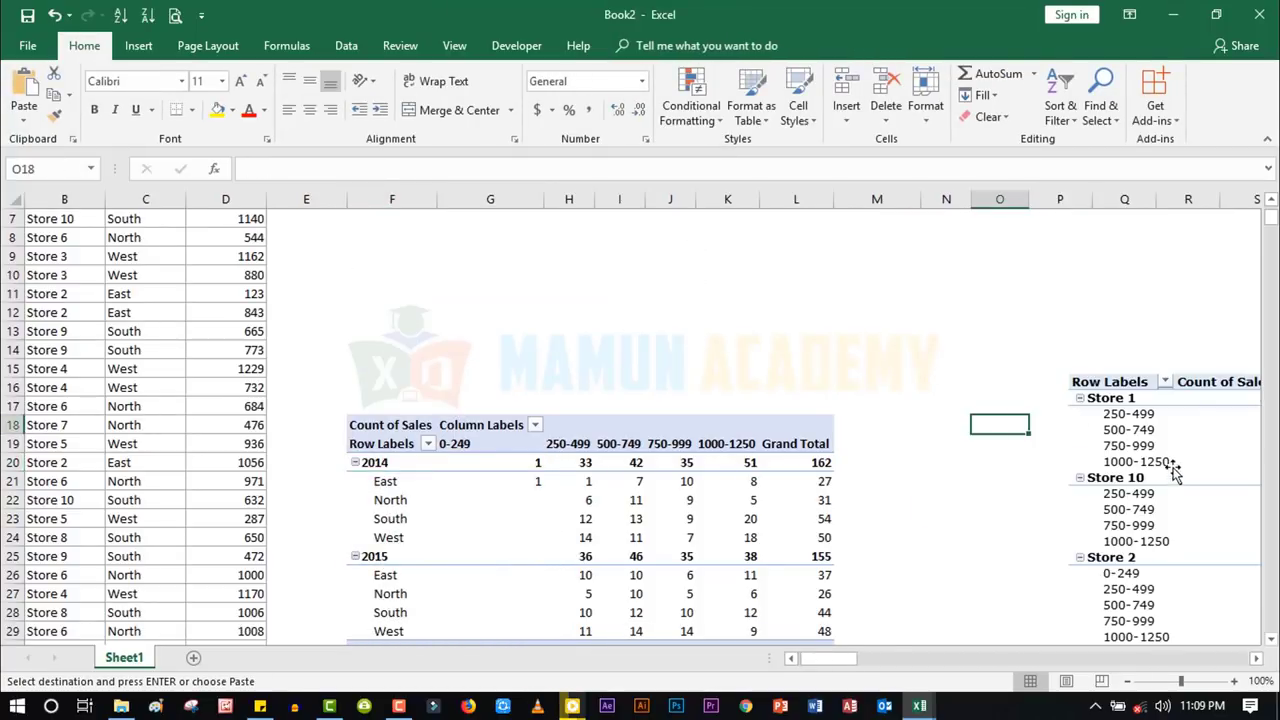
left_click_drag(1171, 462, 985, 328)
left_click(636, 518)
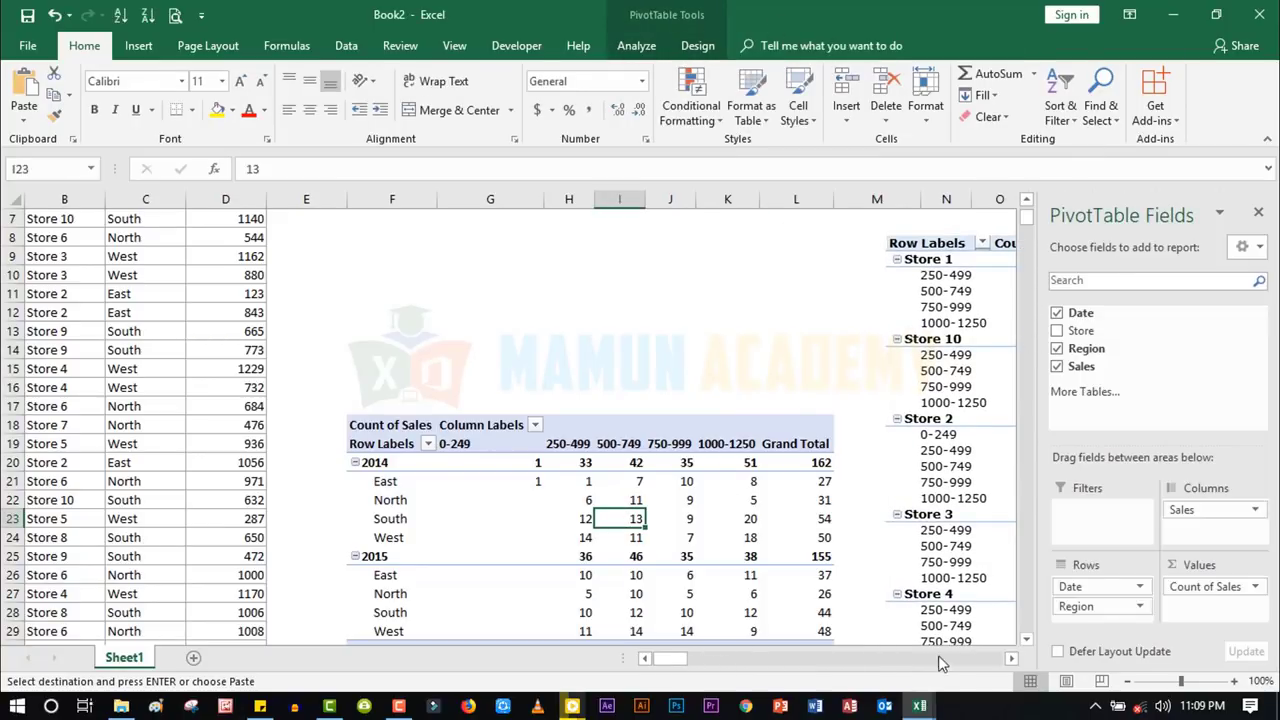
- Clear Sales from Columns and Date and Region from Rows, then put Store and Sales into Rows
left_click(1011, 658)
left_click(1011, 658)
left_click(1011, 658)
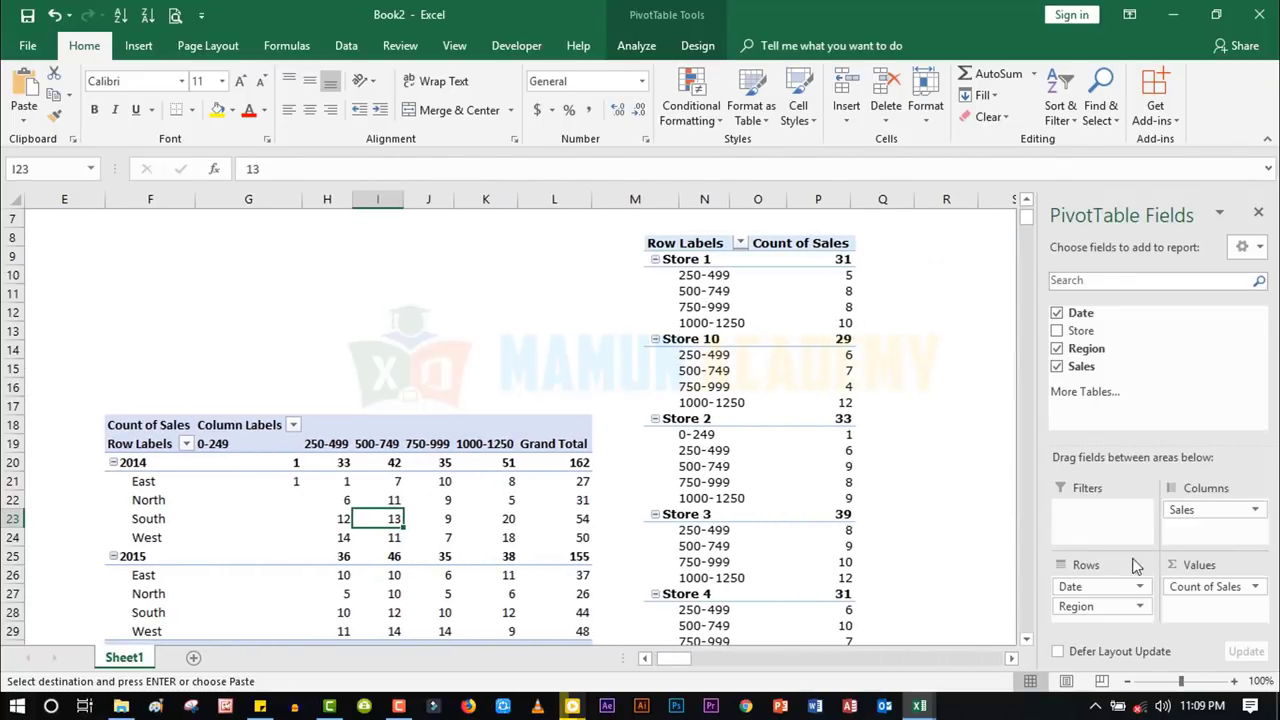
left_click_drag(1175, 512, 1196, 445)
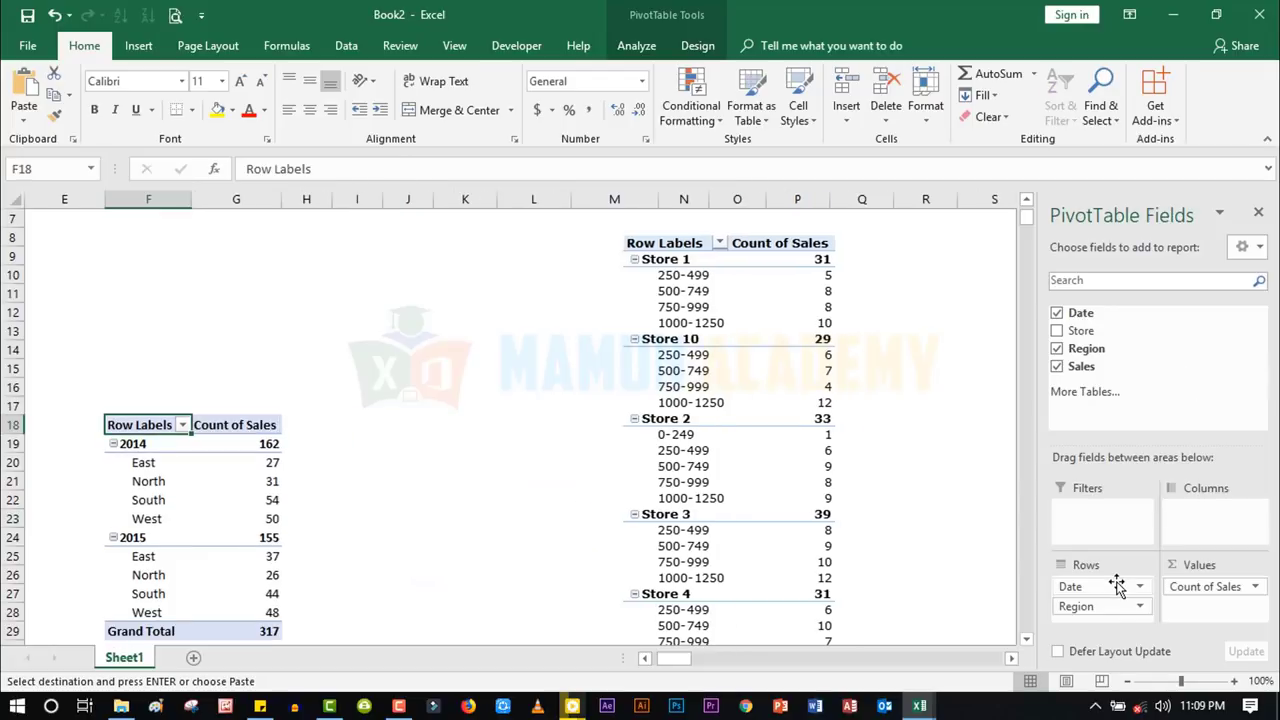
left_click_drag(1100, 586, 1148, 372)
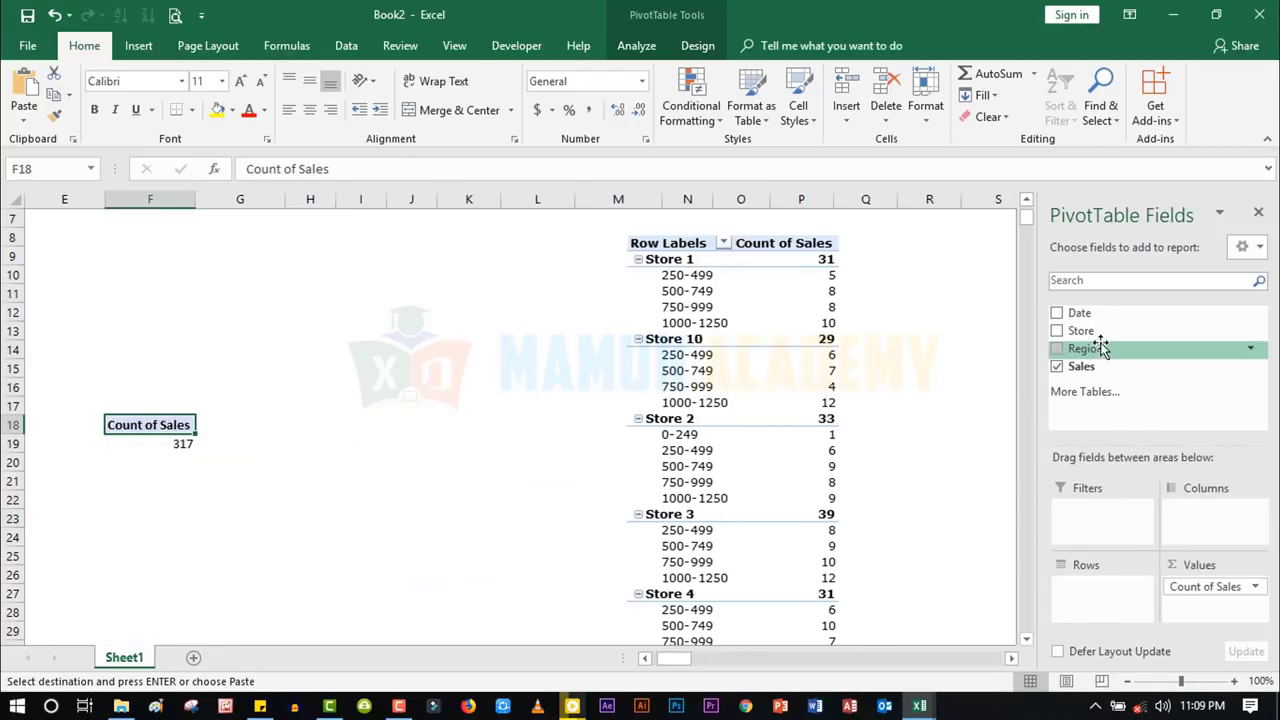
left_click_drag(1078, 331, 1097, 608)
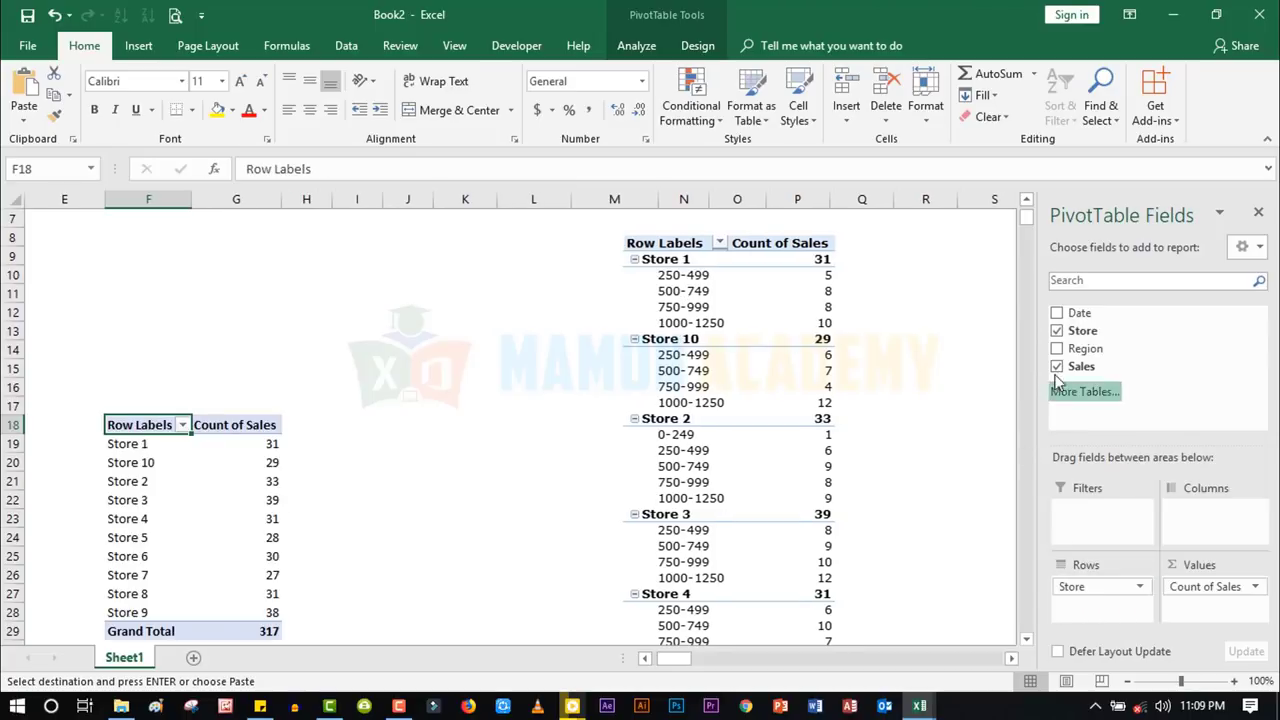
left_click_drag(1088, 368, 1100, 610)
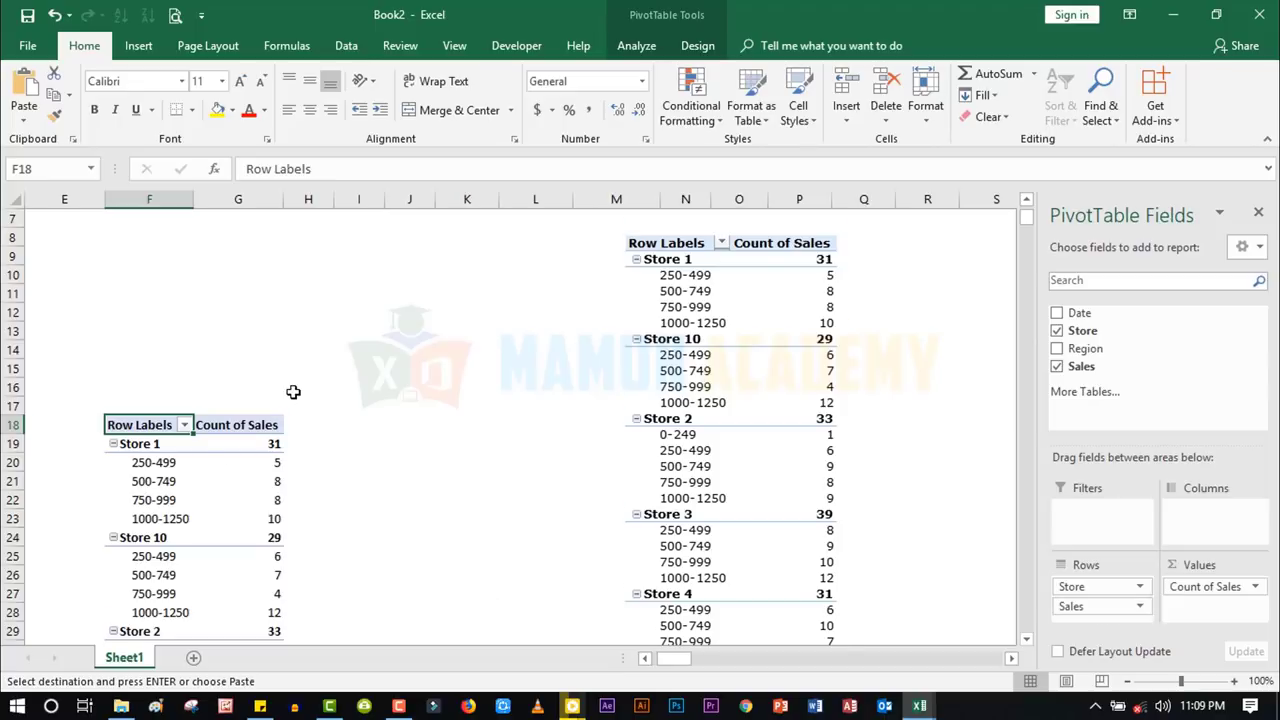
scroll(293, 392, "down", 3)
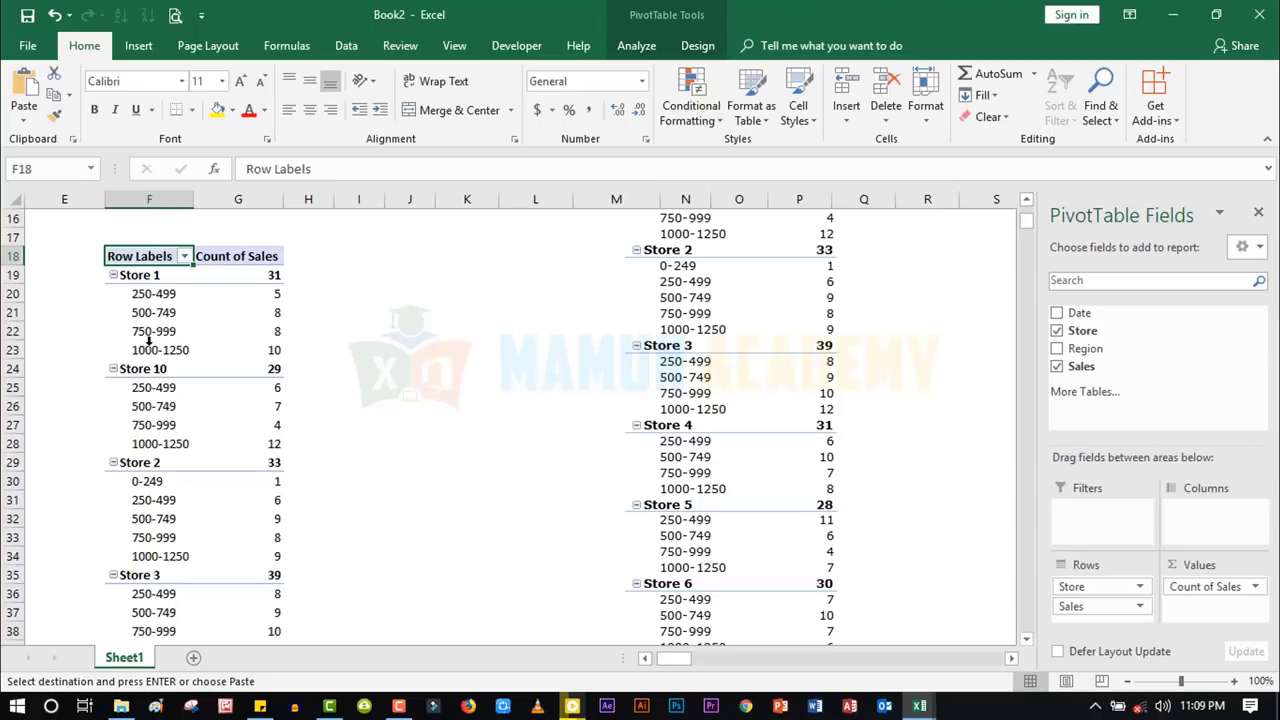
- Select the 250-499 Sales range label with the PivotTable Analyze tools showing
left_click(146, 314)
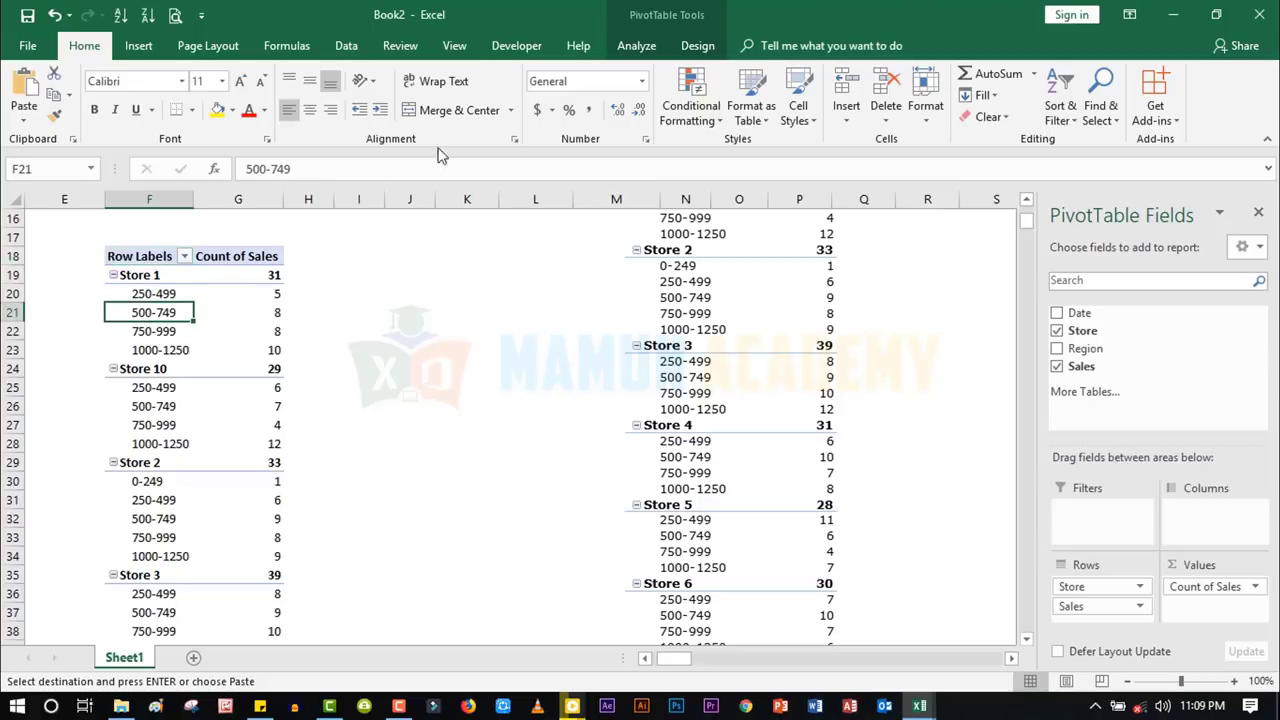
left_click(636, 46)
left_click(345, 97)
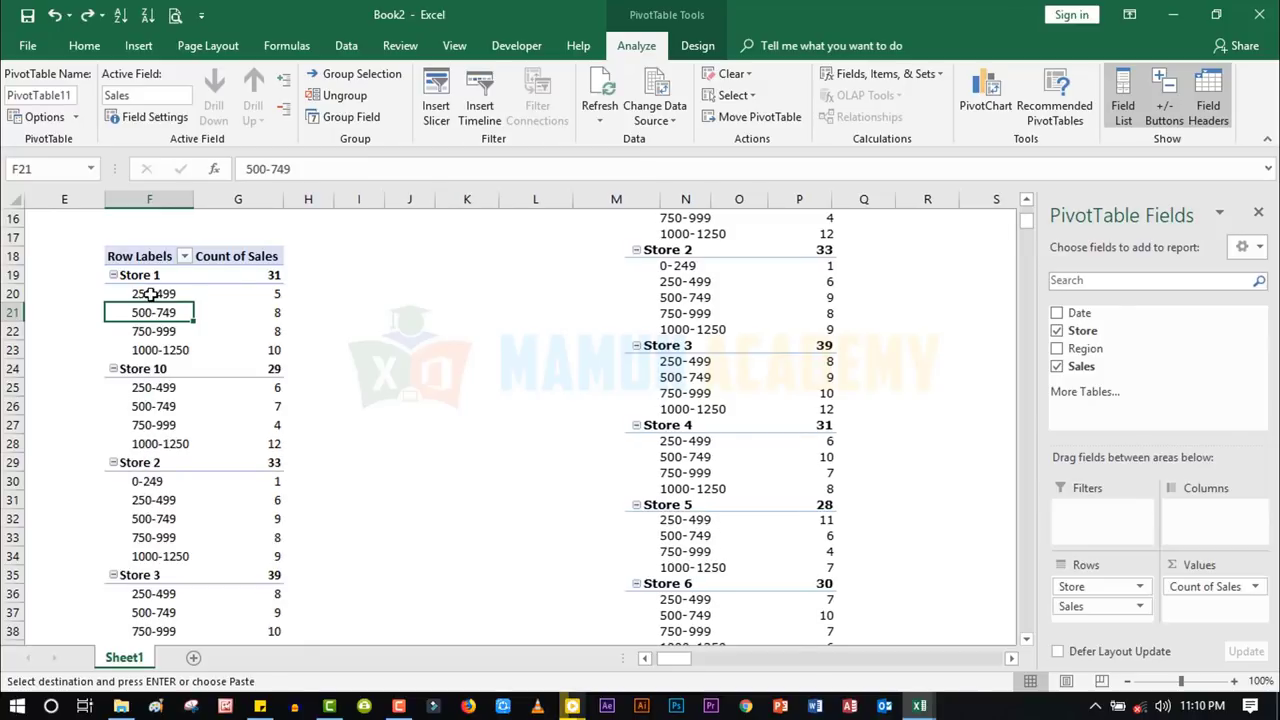
left_click(150, 293)
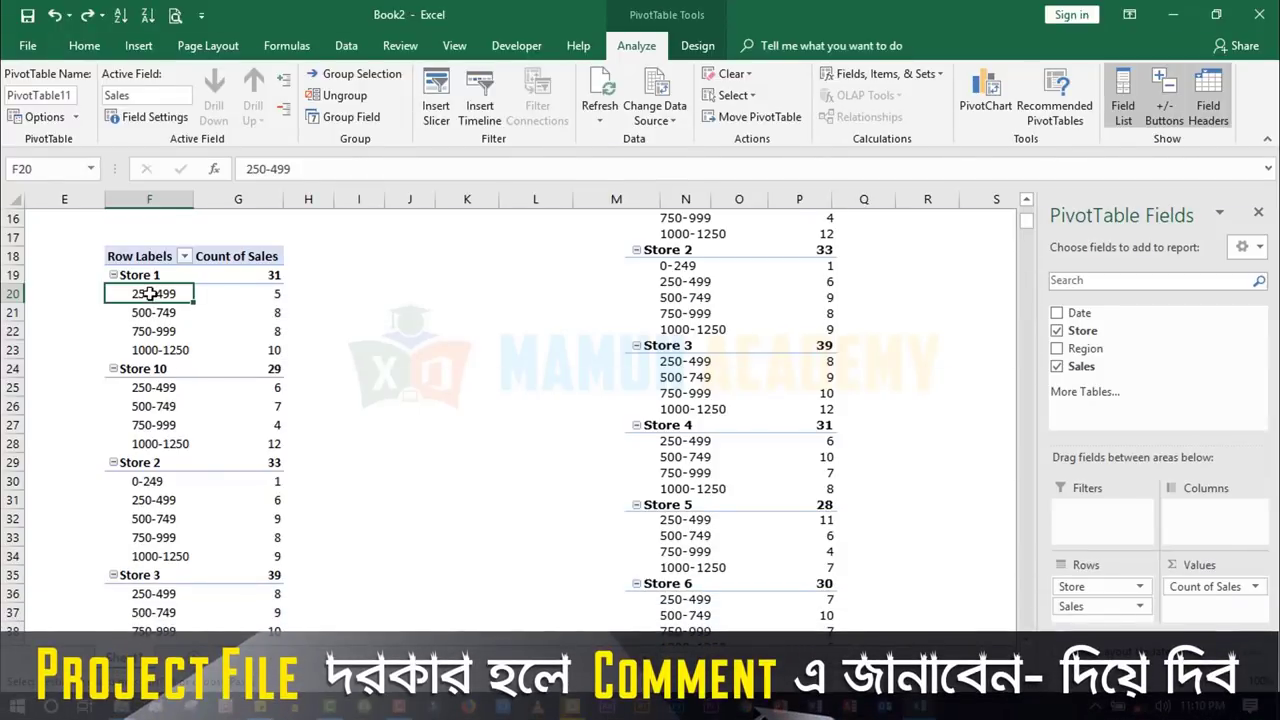
- Change the Sales grouping interval to 500, giving 0-499, 500-999 and 1000-1499 bands per store
right_click(148, 293)
left_click(205, 474)
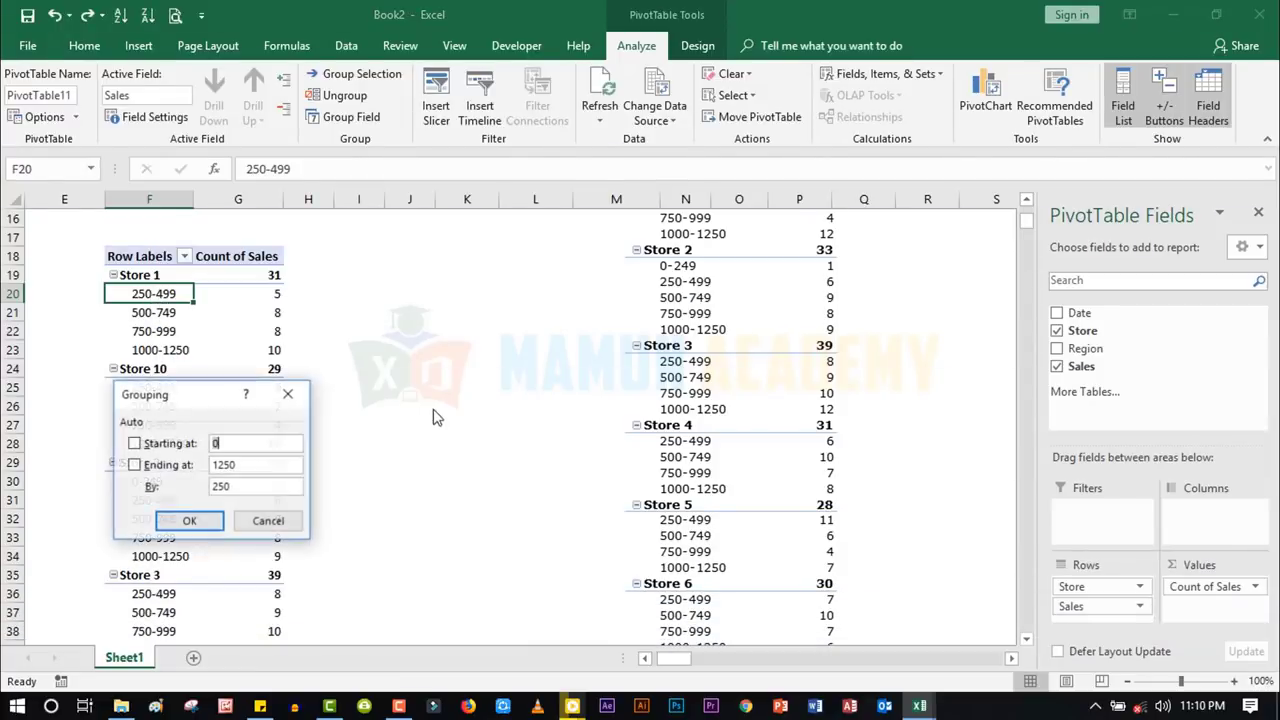
left_click_drag(248, 486, 194, 480)
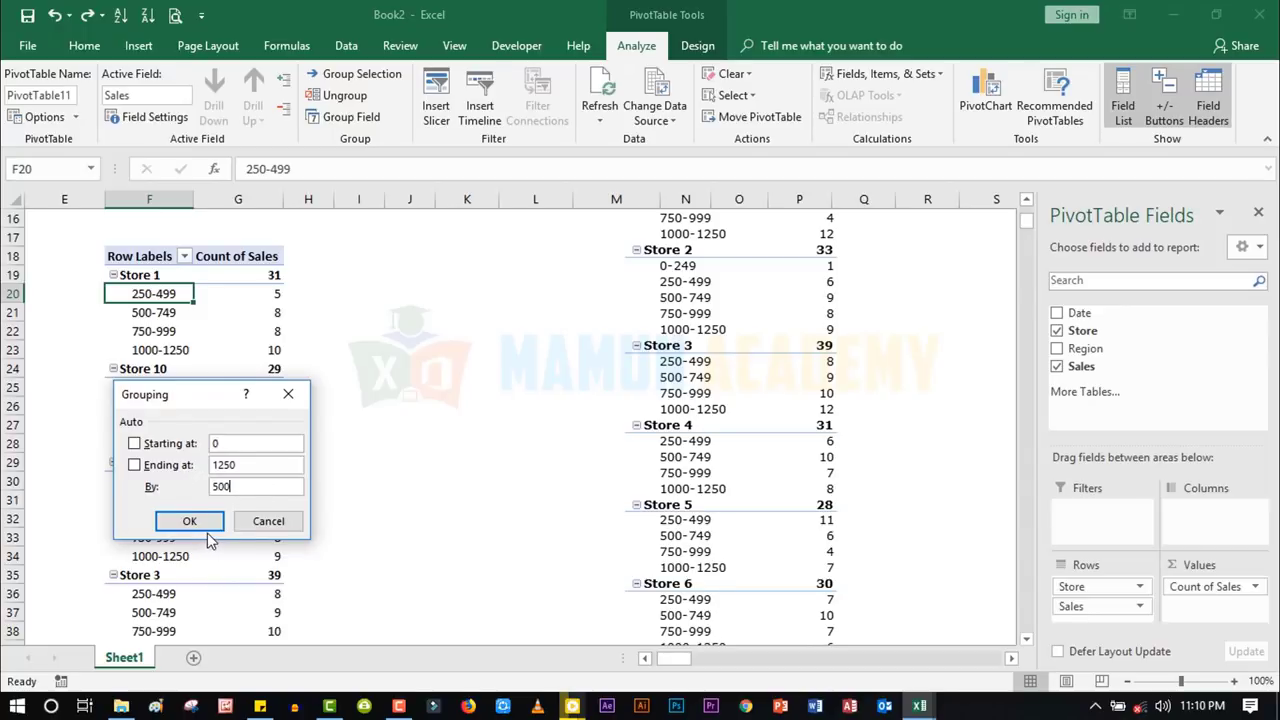
left_click(189, 521)
scroll(266, 412, "down", 3)
scroll(268, 409, "up", 3)
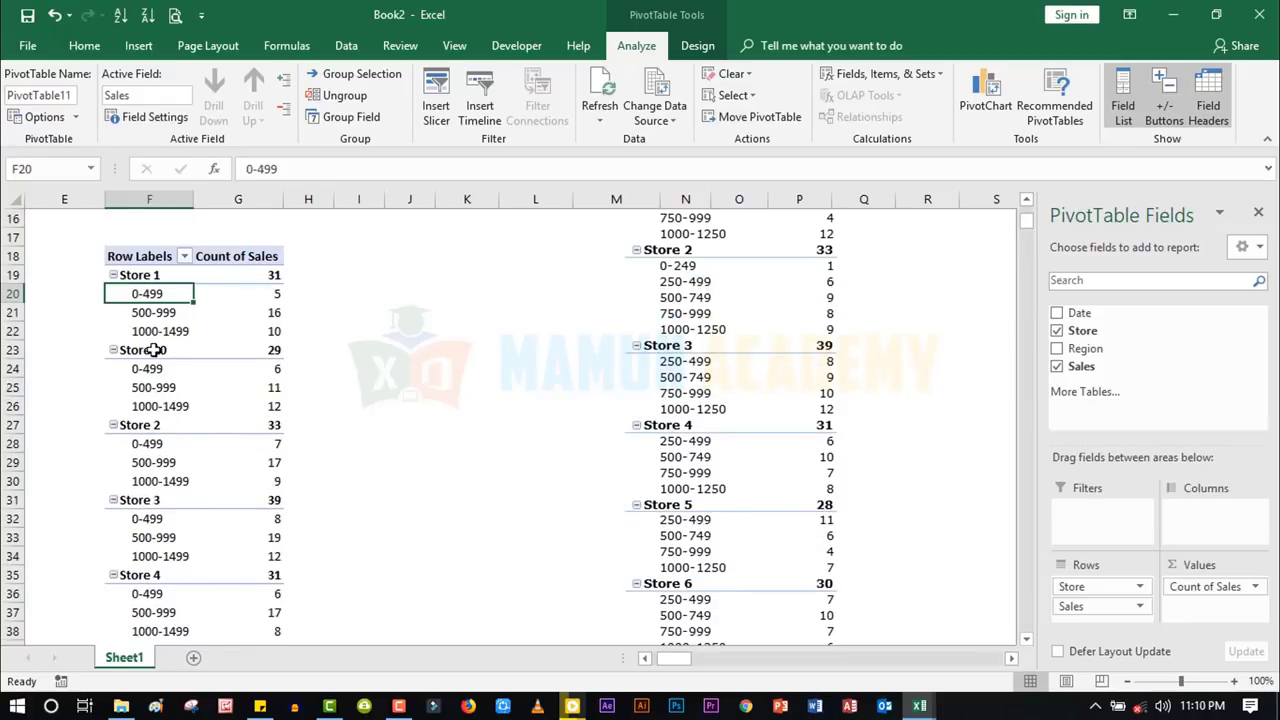
scroll(275, 343, "down", 12)
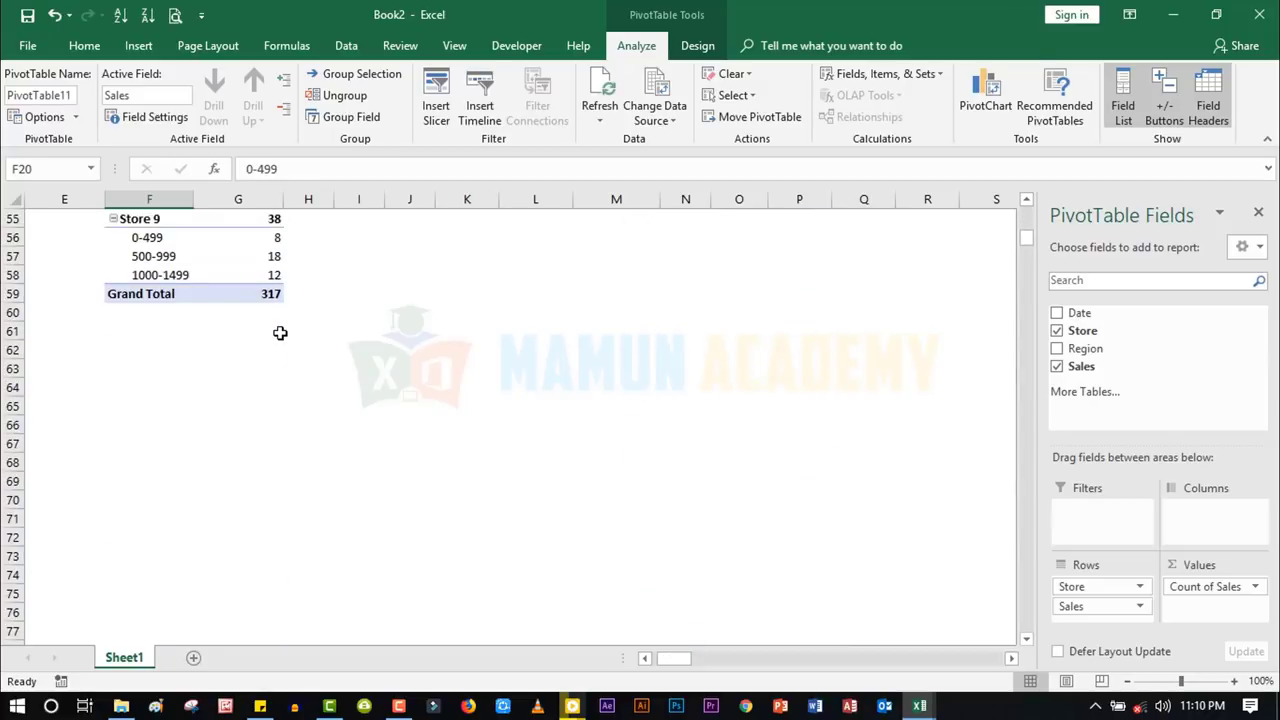
- Delete the old reference pivot picture from Book2
scroll(280, 333, "up", 6)
scroll(280, 333, "up", 8)
scroll(488, 381, "up", 4)
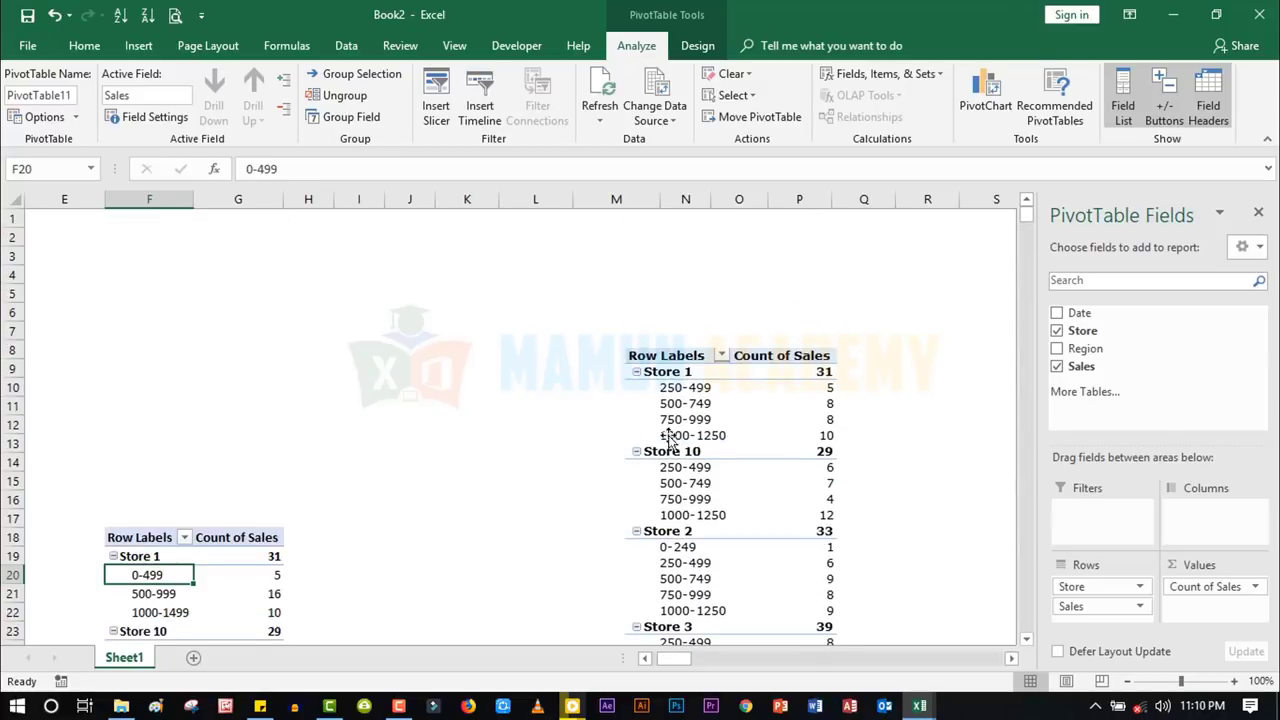
left_click(690, 408)
key("Delete")
left_click(459, 316)
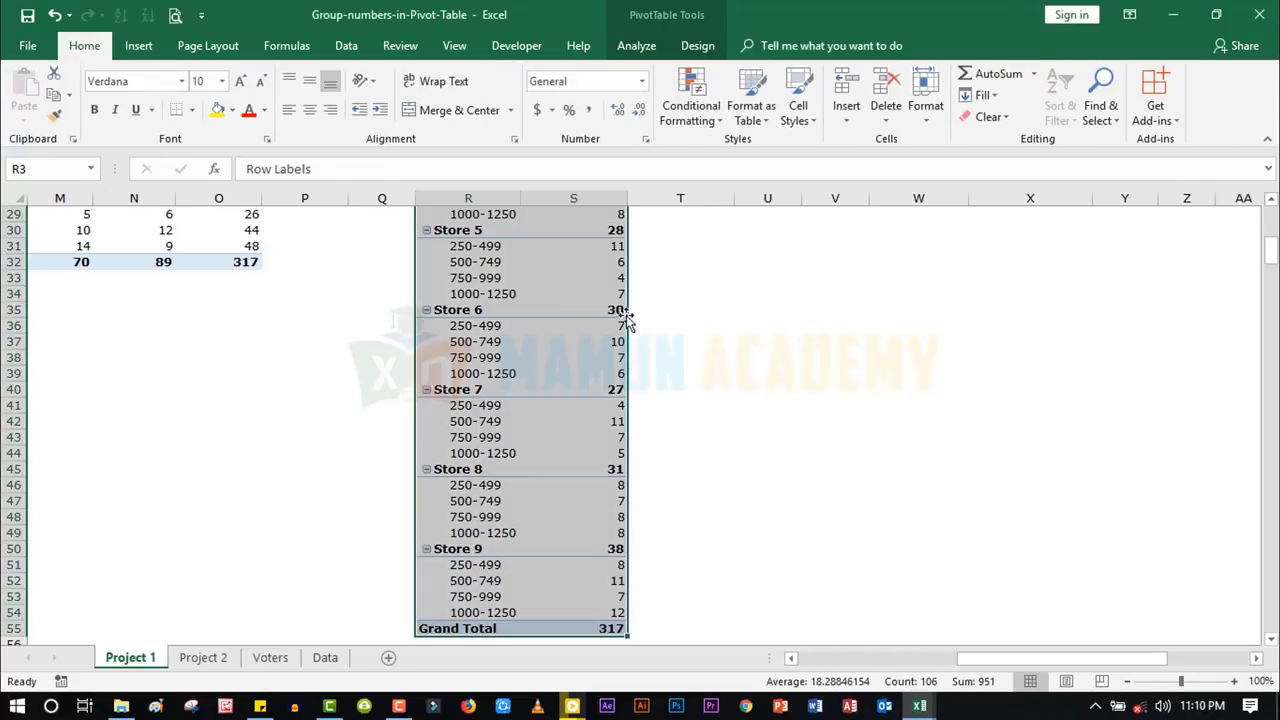
- Select and copy the Sum of Sales reference pivot in the reference workbook
scroll(1010, 420, "up", 10)
scroll(1007, 389, "up", 1)
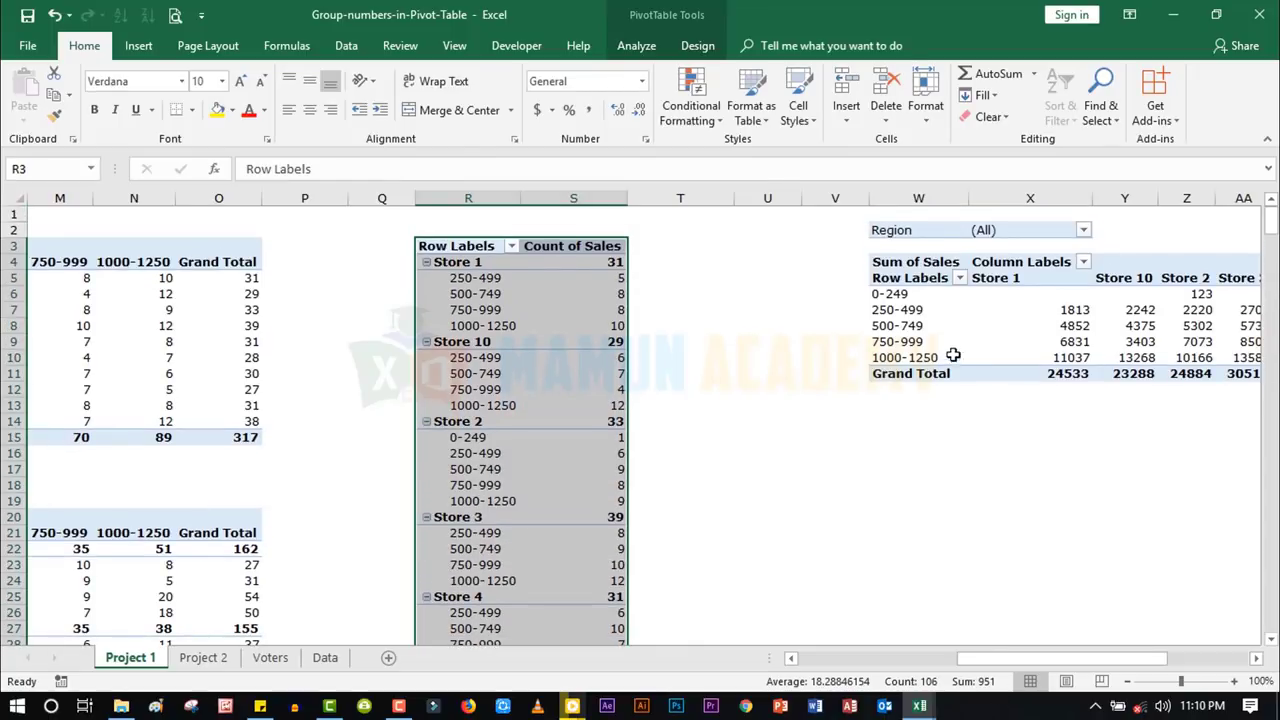
left_click(945, 331)
left_click_drag(945, 230, 903, 371)
key("ctrl+c")
- Paste the Sum of Sales pivot into Book2 as a picture and place it beside the second pivot
key("ctrl+Tab")
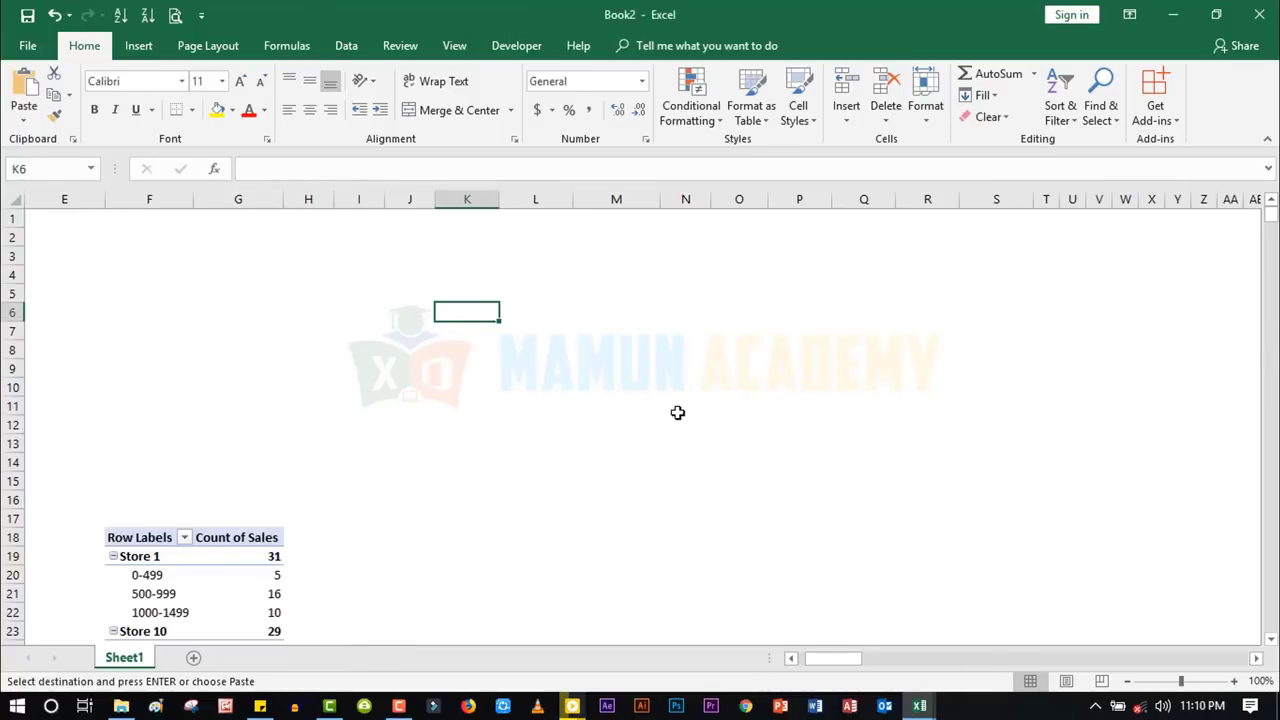
key("alt+h")
key("v")
key("u")
left_click(546, 506)
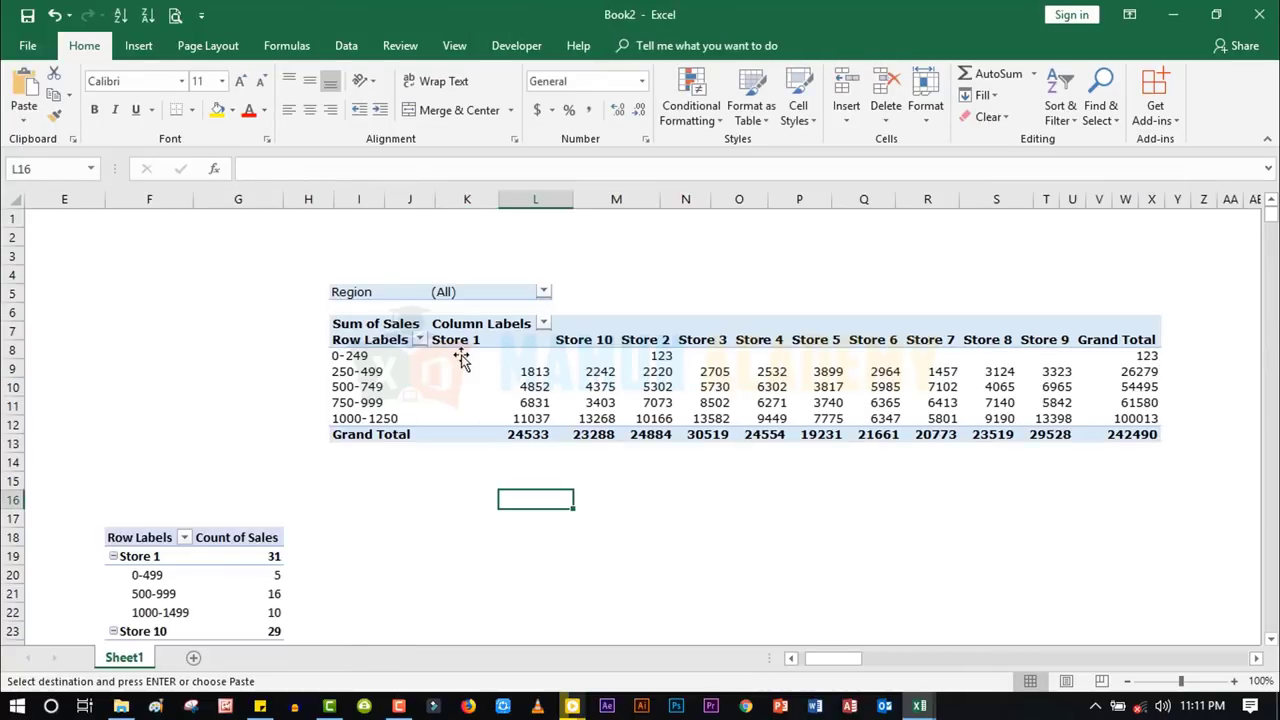
left_click(460, 362)
scroll(289, 537, "down", 3)
left_click(270, 425)
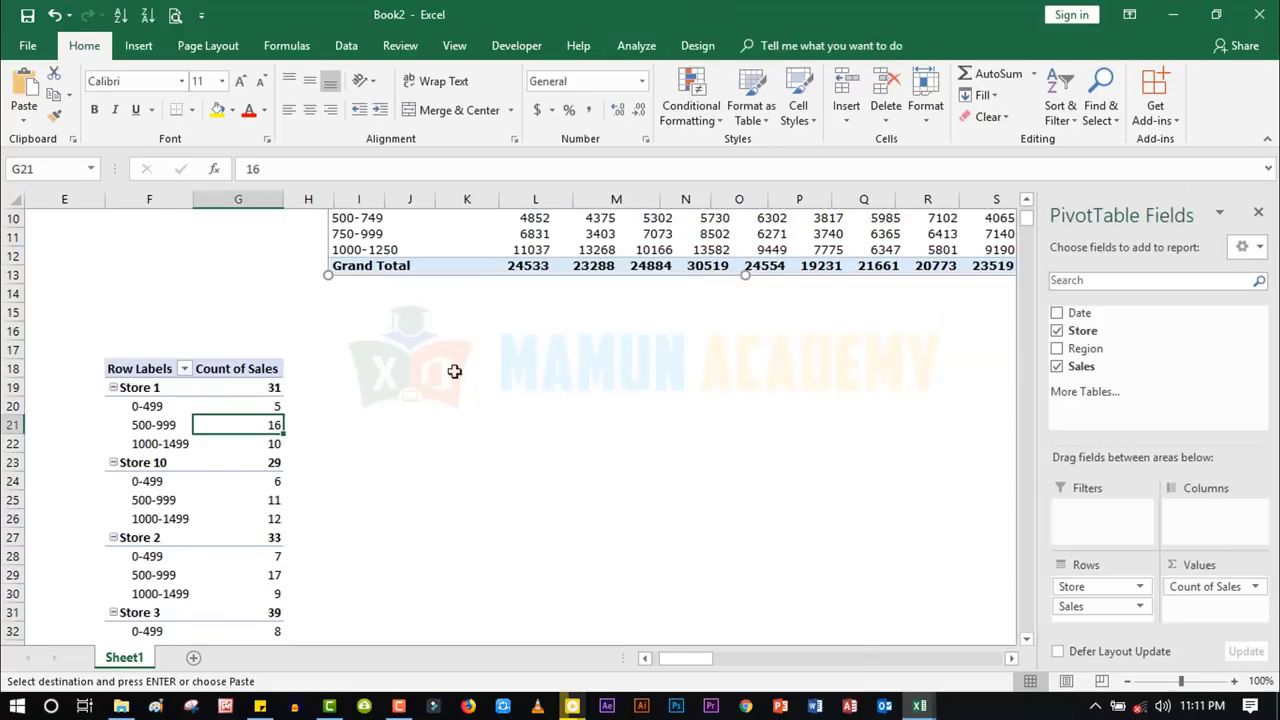
left_click(533, 247)
left_click_drag(533, 247, 560, 468)
scroll(790, 677, "down", 2)
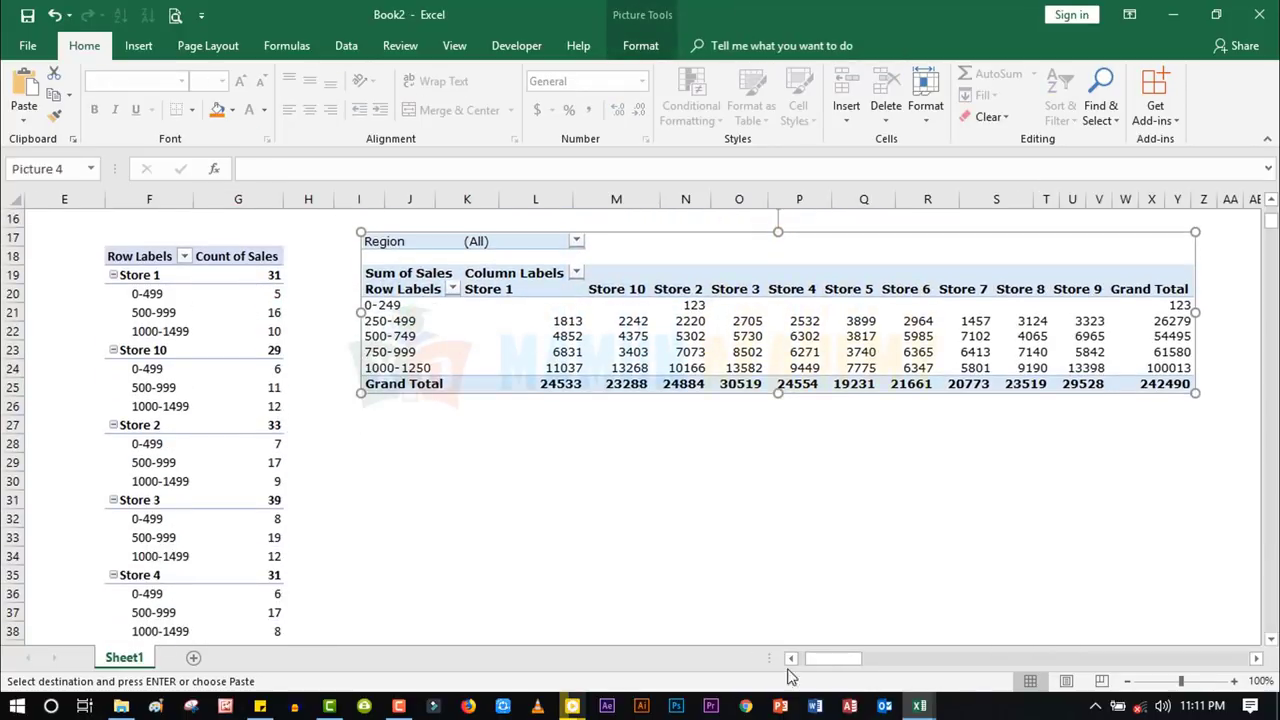
left_click_drag(836, 658, 808, 660)
left_click_drag(814, 337, 800, 363)
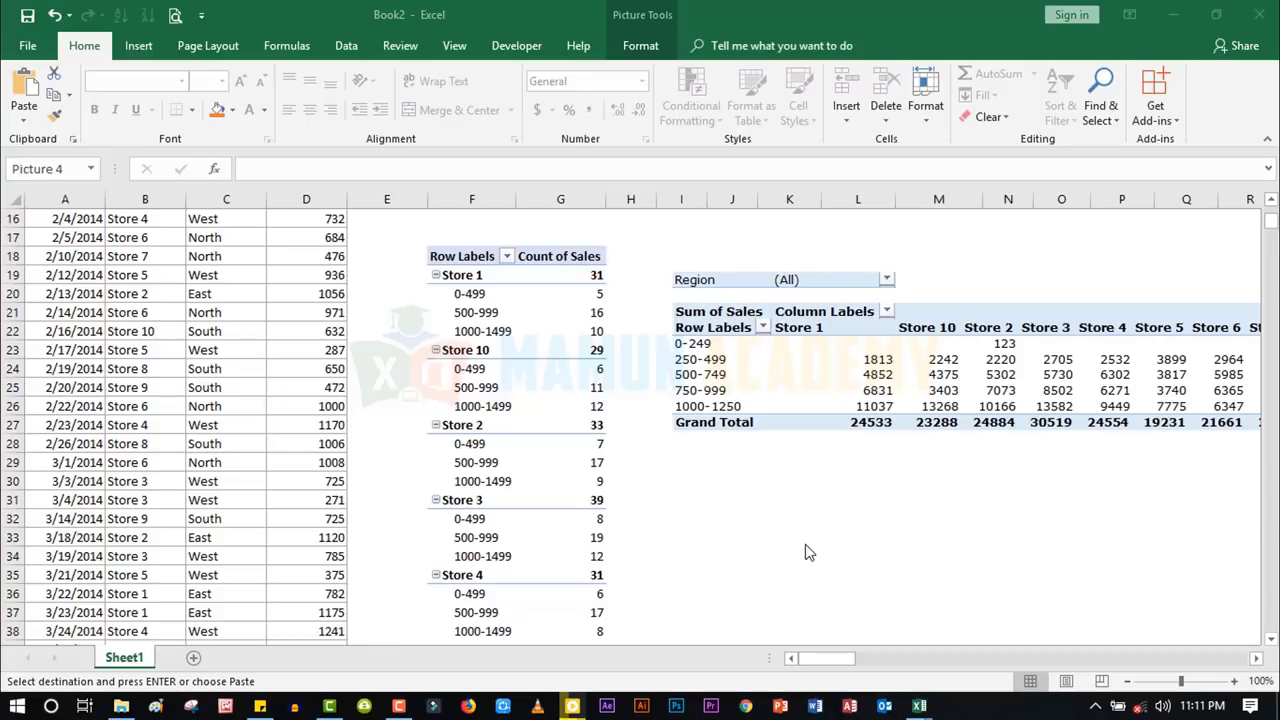
- Rearrange the pivot fields so Sales ranges form the rows and Stores the columns
left_click(472, 467)
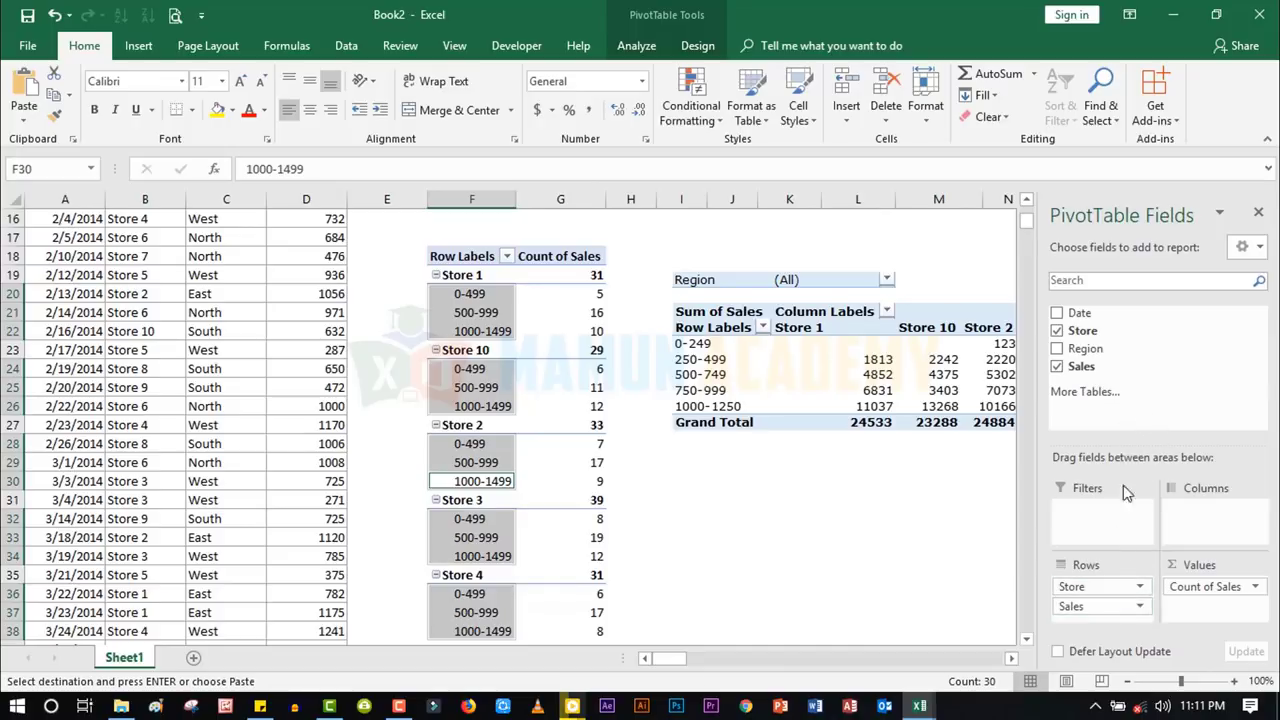
left_click_drag(1127, 492, 1120, 420)
left_click_drag(1100, 586, 1123, 340)
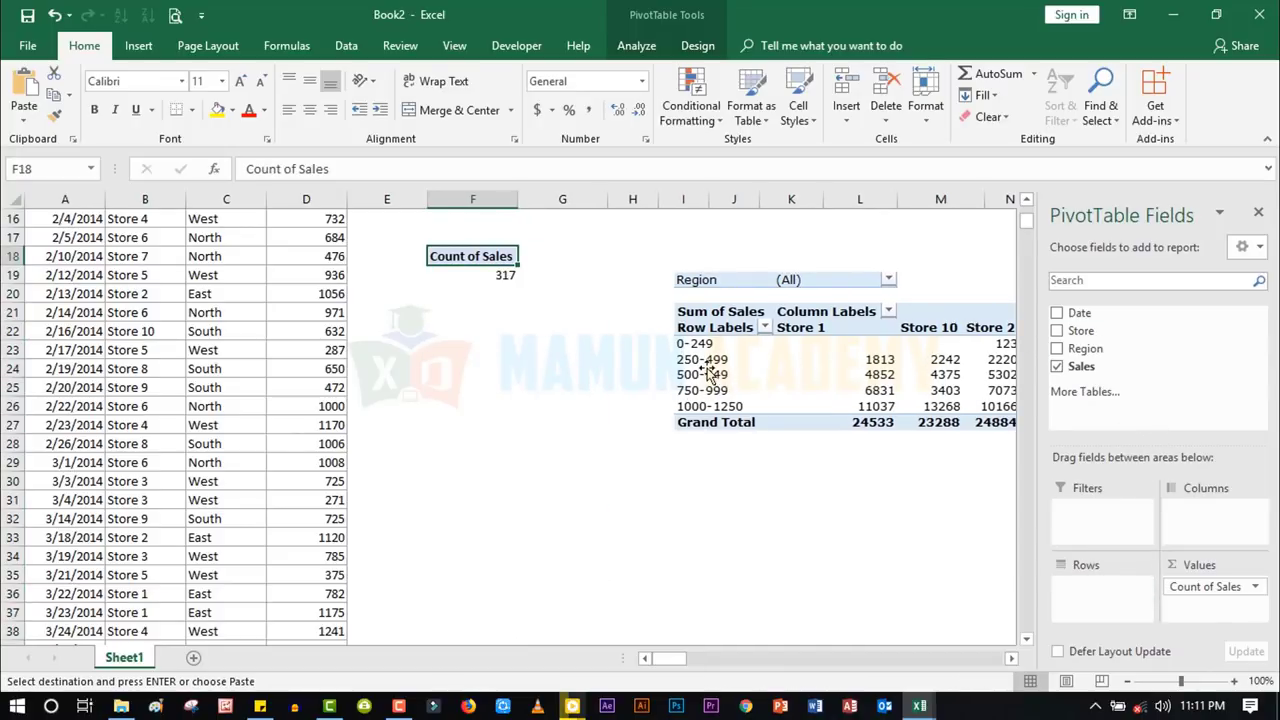
left_click_drag(1080, 364, 1107, 592)
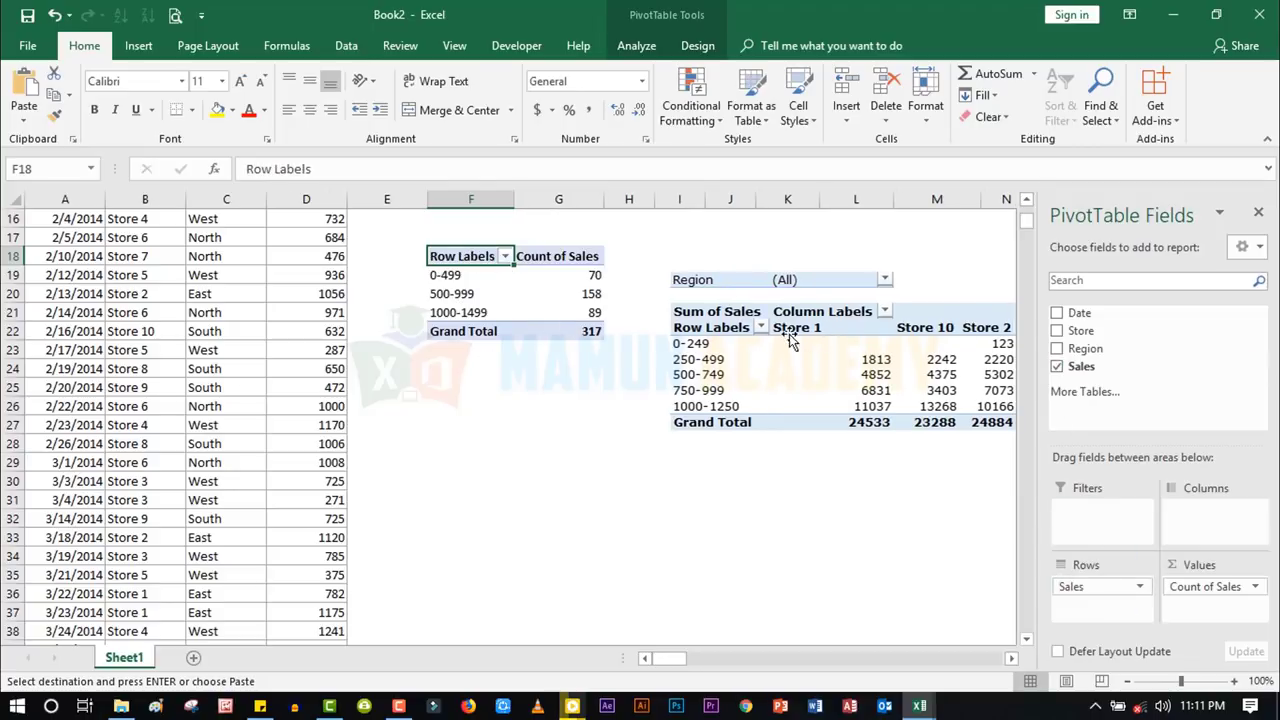
left_click_drag(681, 668, 689, 660)
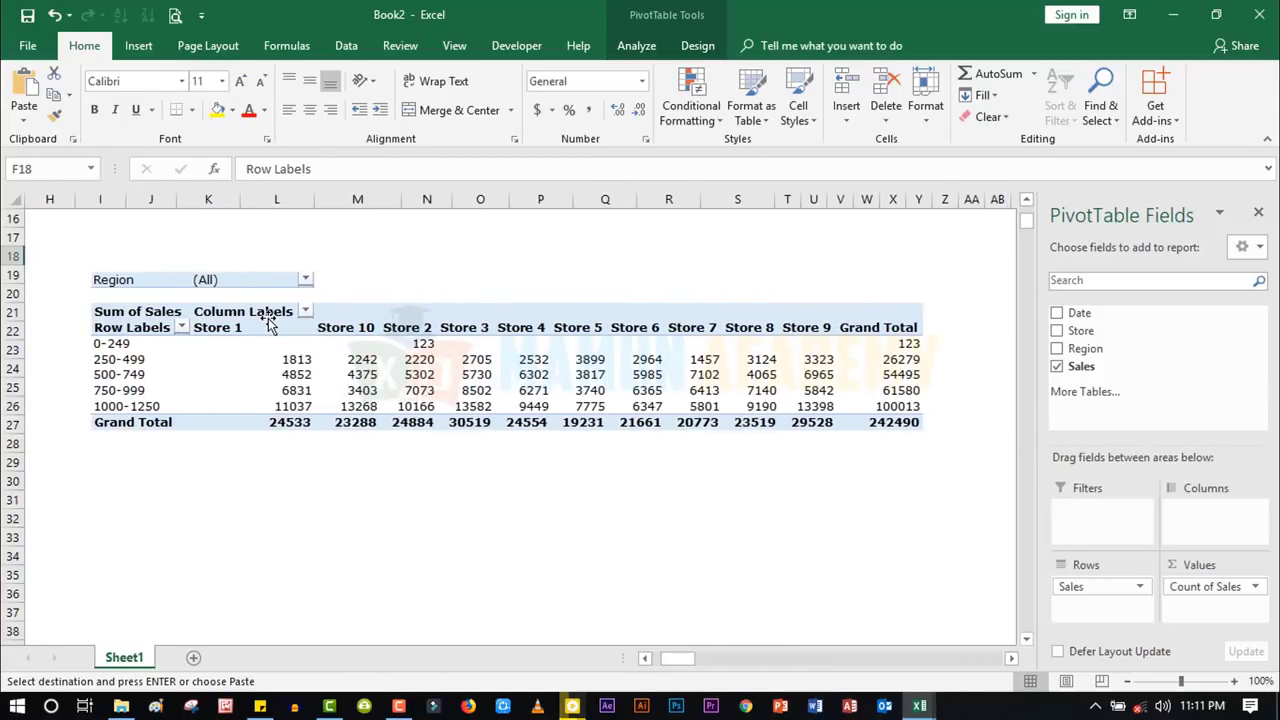
left_click_drag(1082, 331, 1218, 530)
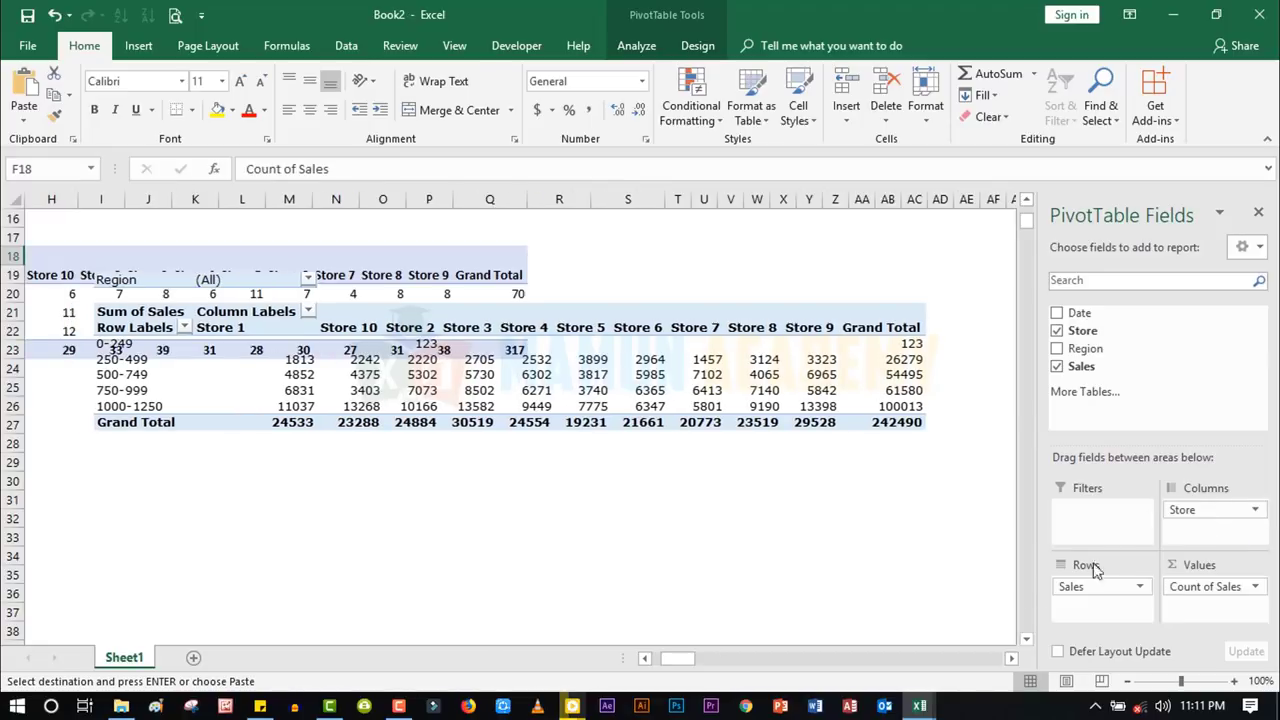
- Move the Sum of Sales reference picture beneath the new pivot
left_click_drag(229, 409, 343, 530)
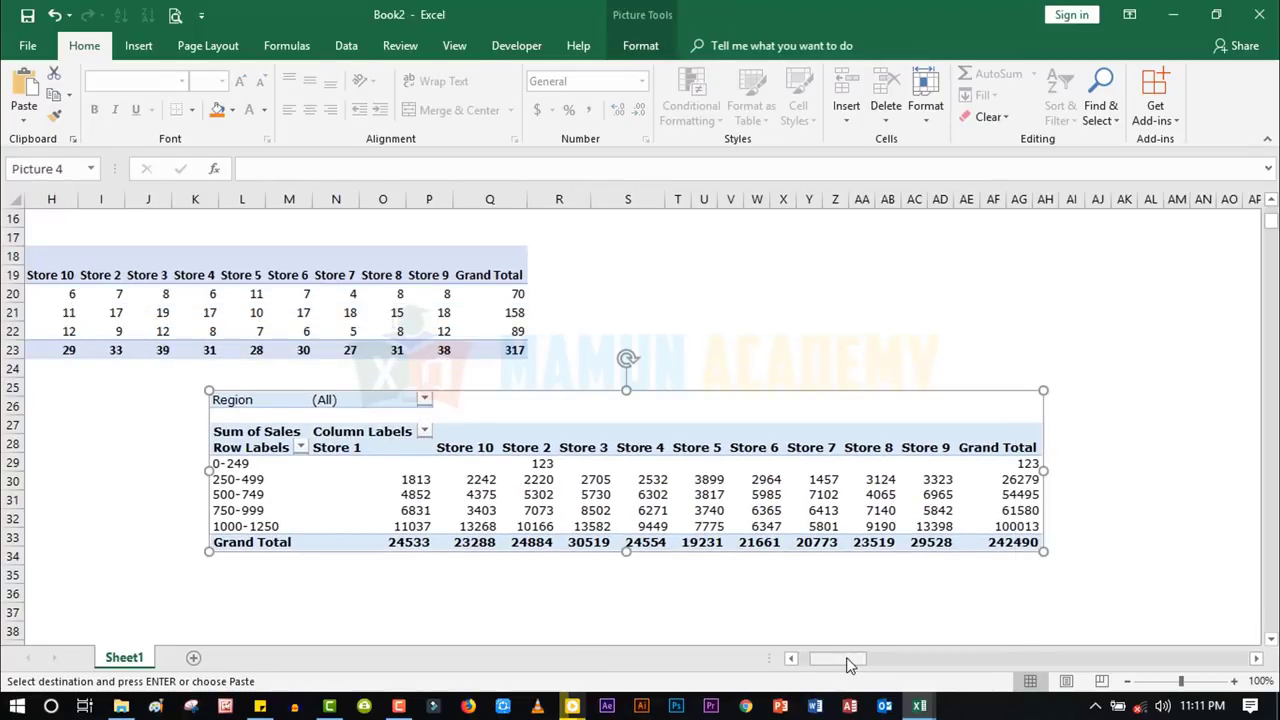
left_click_drag(828, 663, 814, 663)
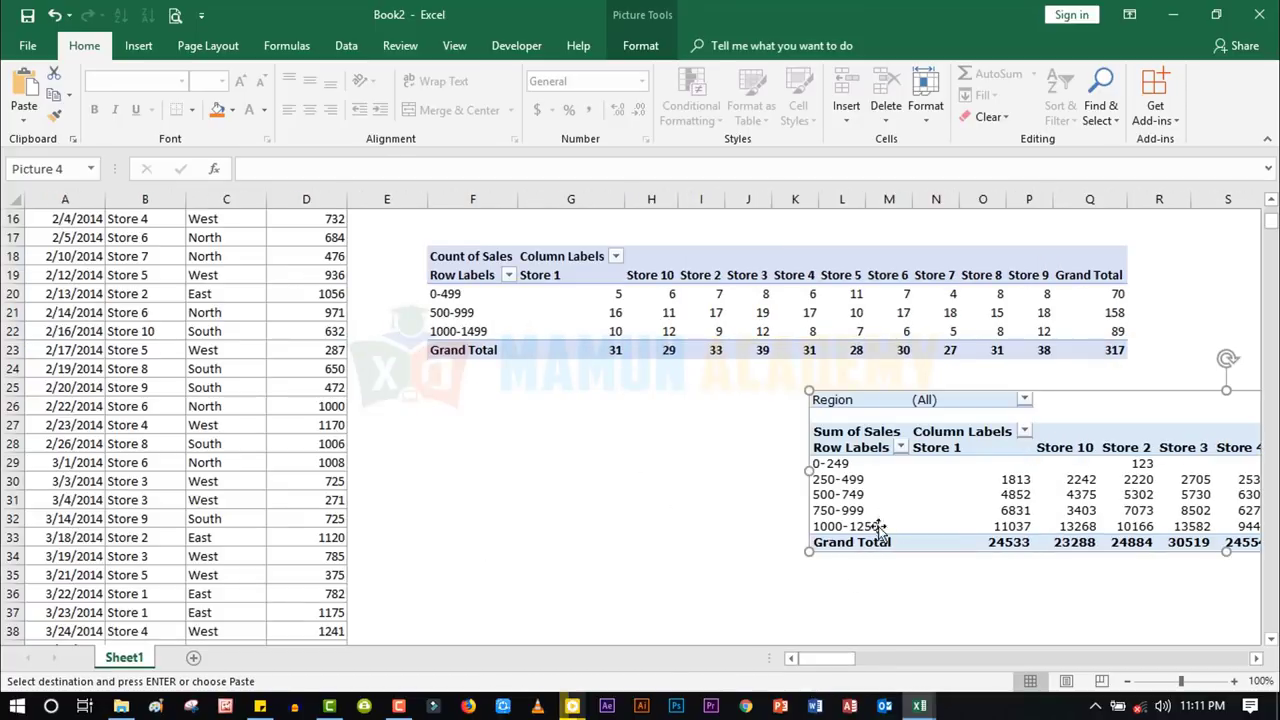
left_click_drag(882, 506, 484, 516)
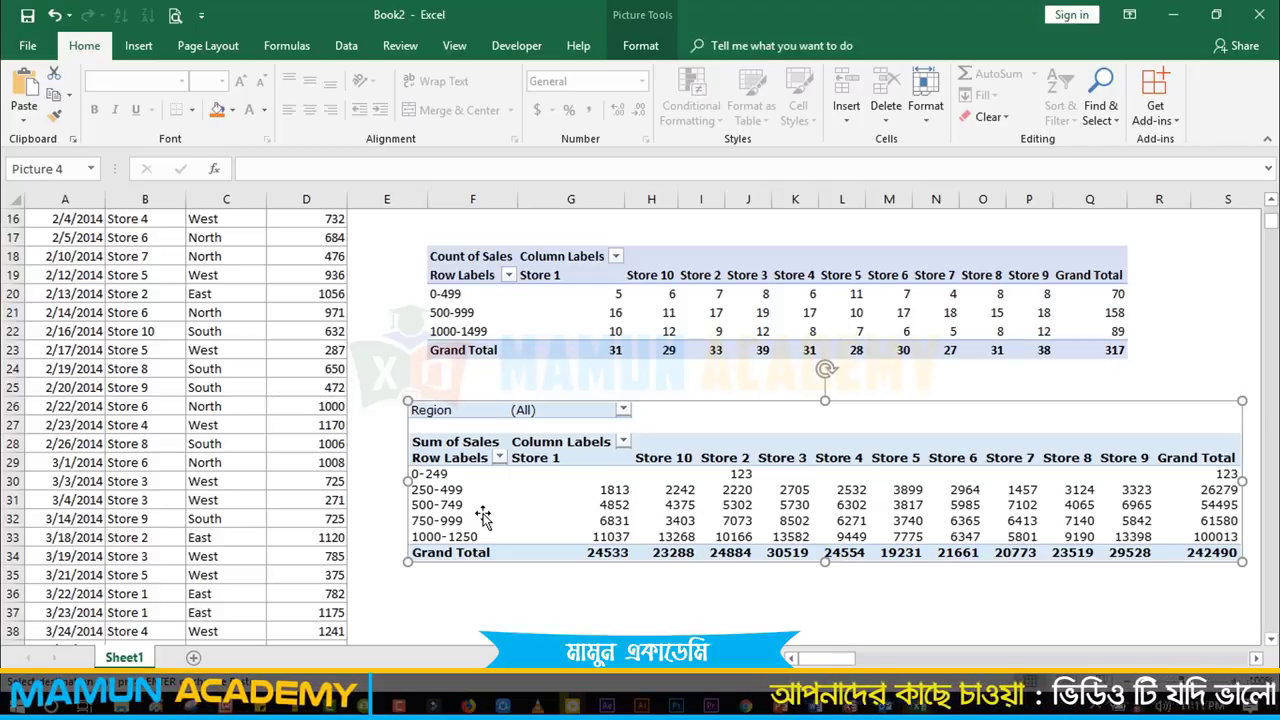
left_click(700, 312)
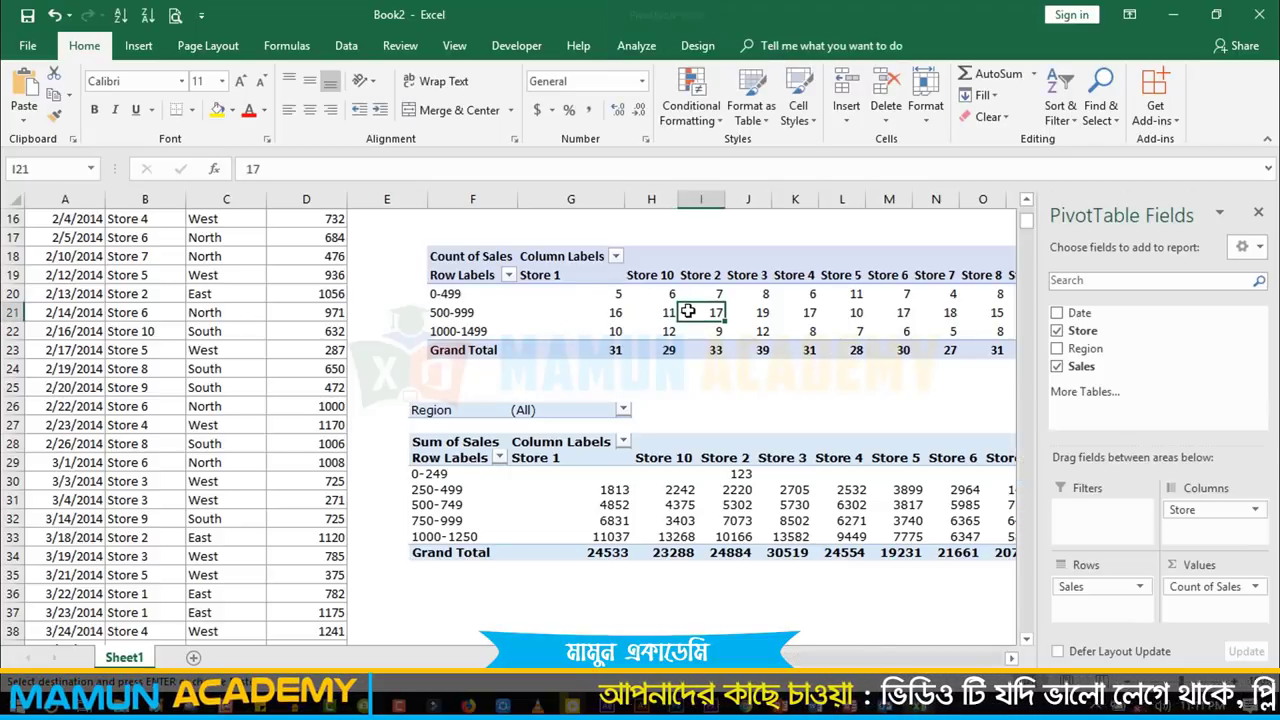
- Change the new pivot's Count of Sales value field to Sum of Sales via Value Field Settings
left_click(718, 487)
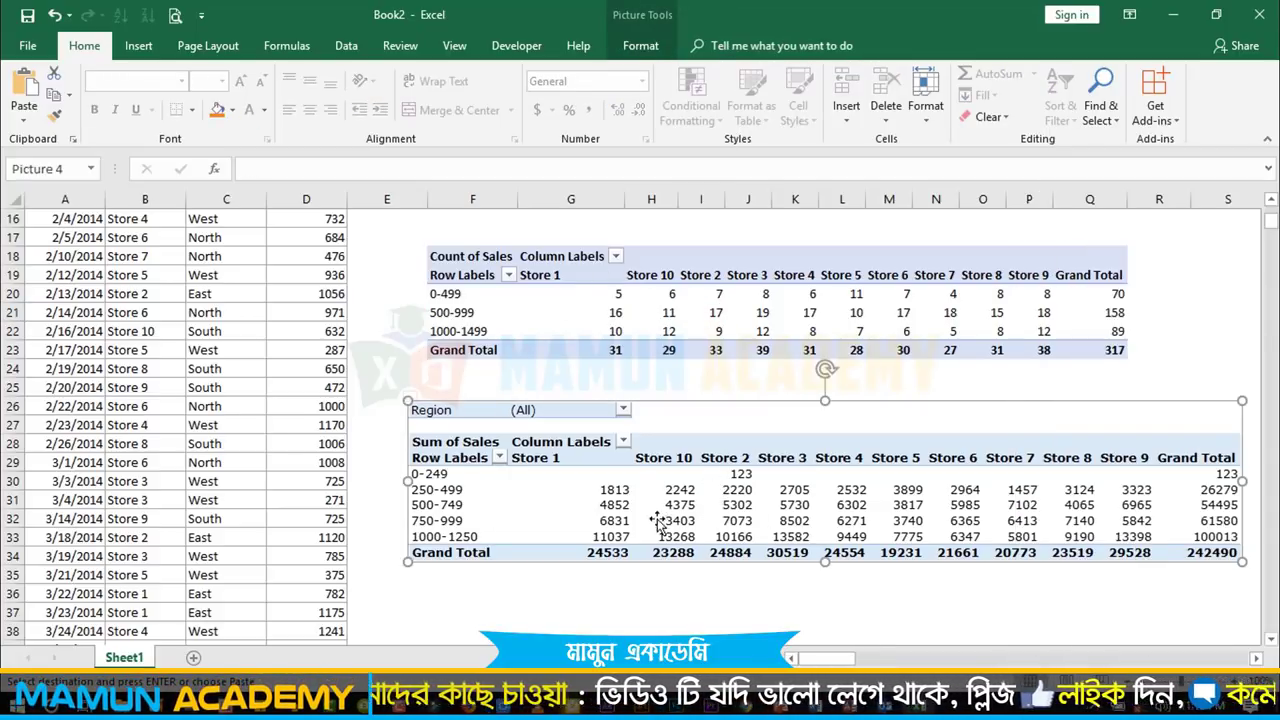
left_click(709, 316)
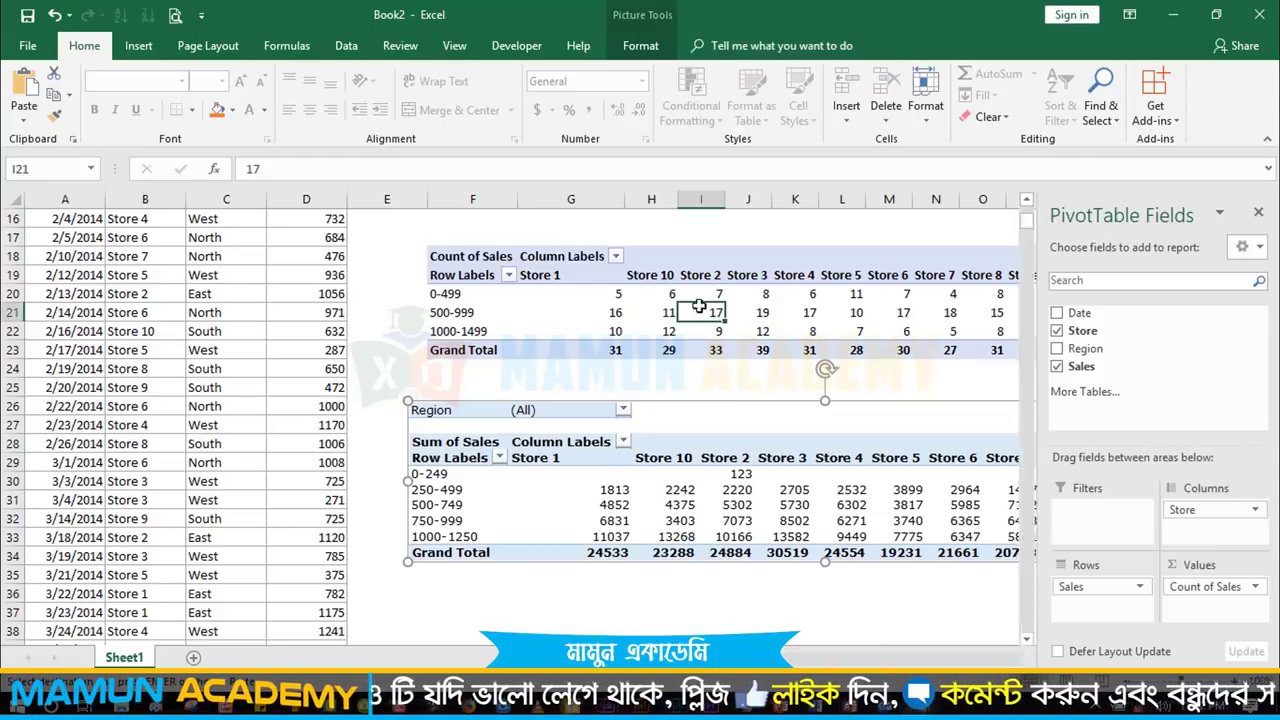
left_click(1190, 587)
left_click(1110, 571)
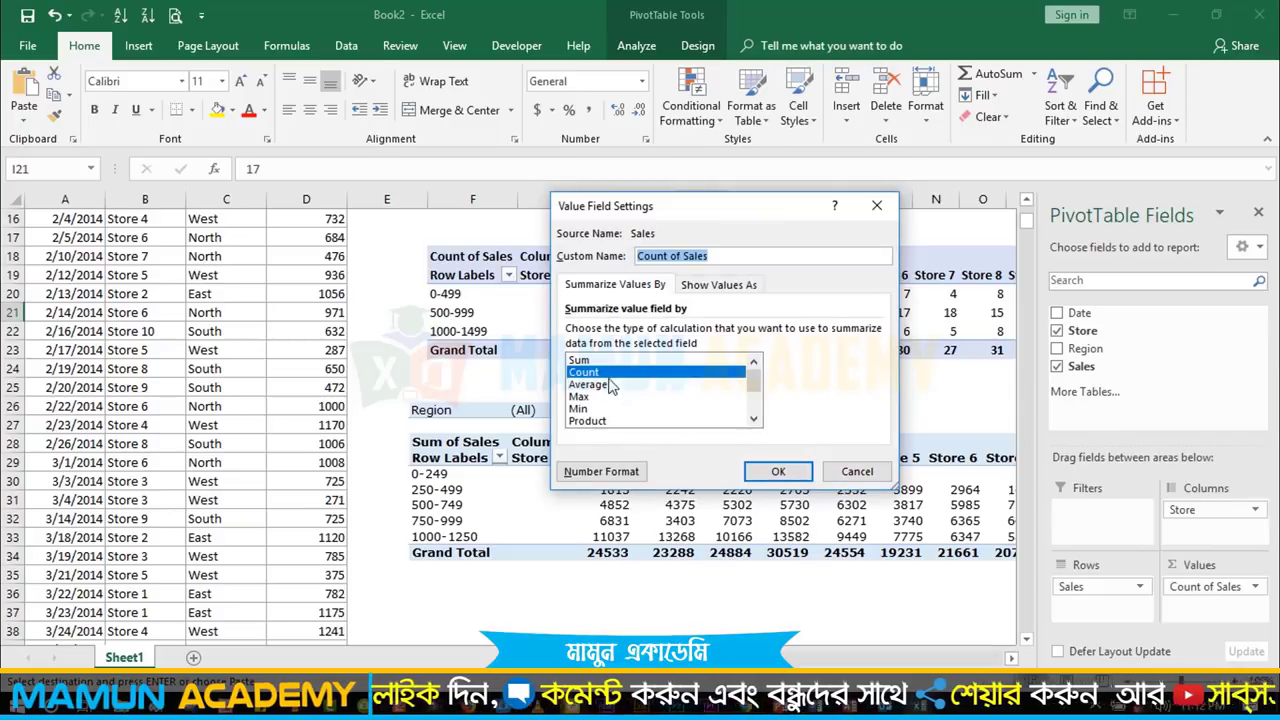
double_click(580, 359)
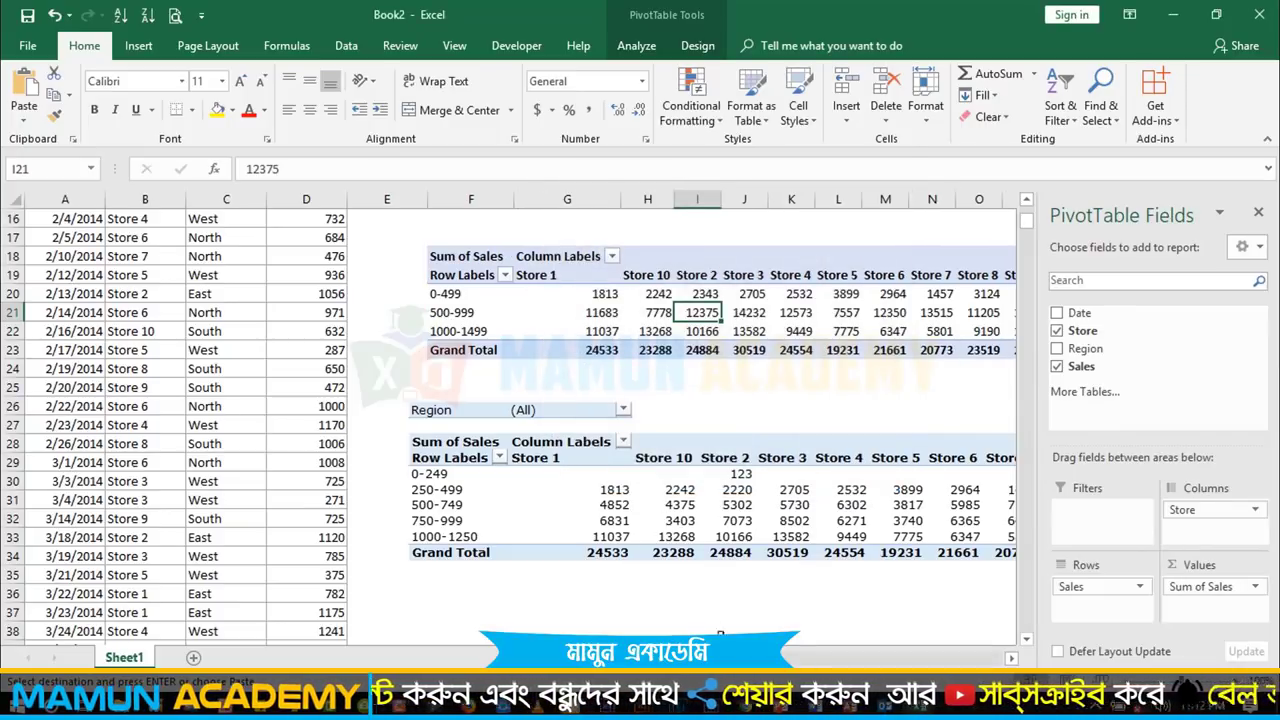
left_click(441, 294)
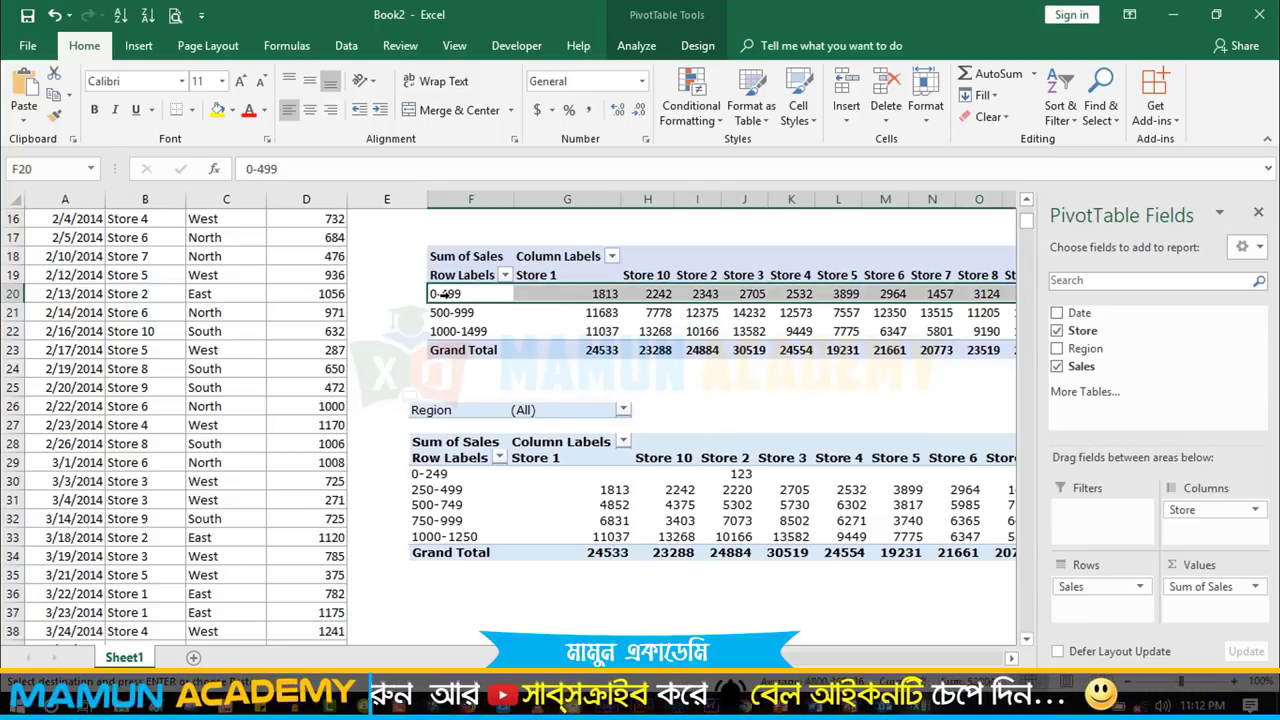
left_click(456, 293)
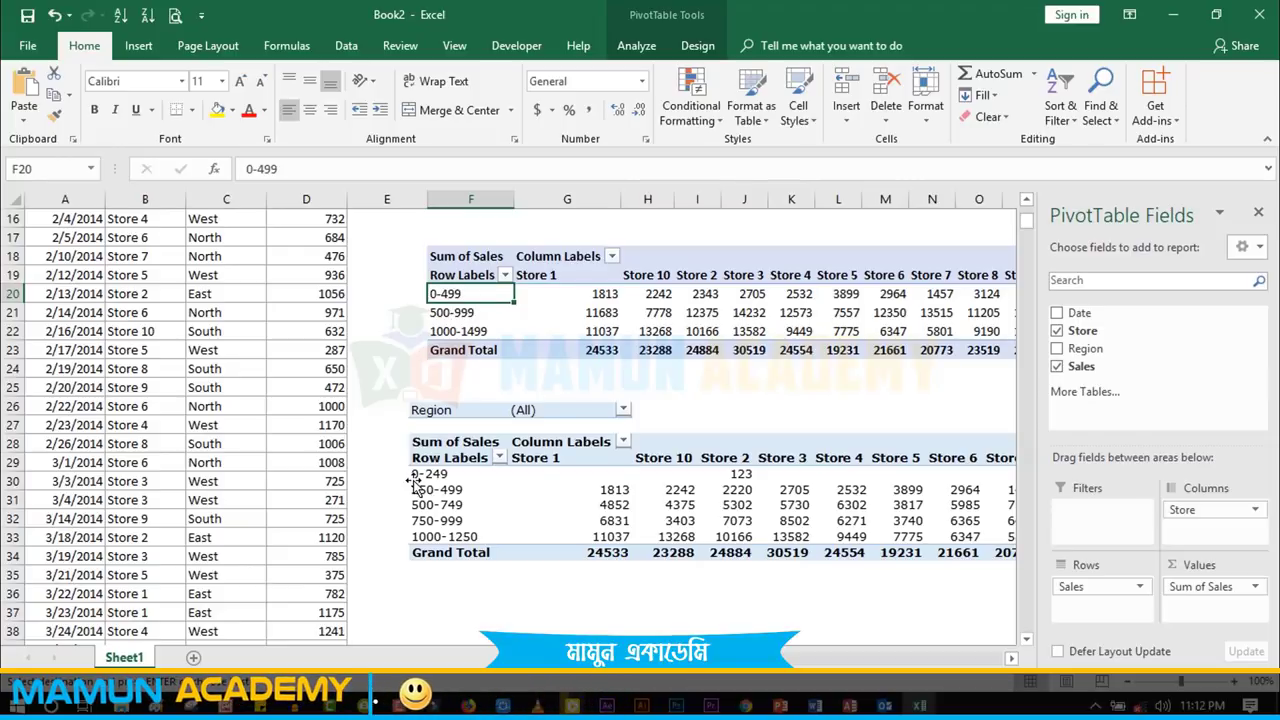
- Regroup the pivot's Sales row labels into ranges of 250
right_click(463, 293)
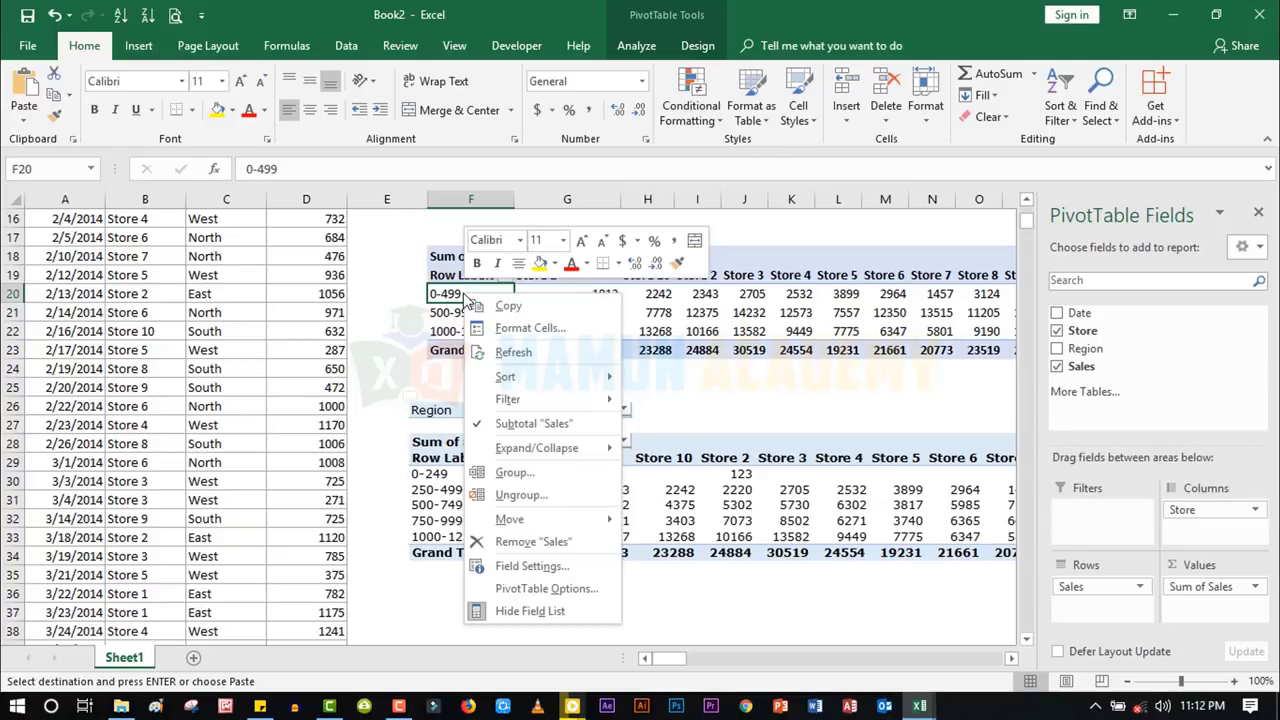
left_click(520, 469)
double_click(527, 482)
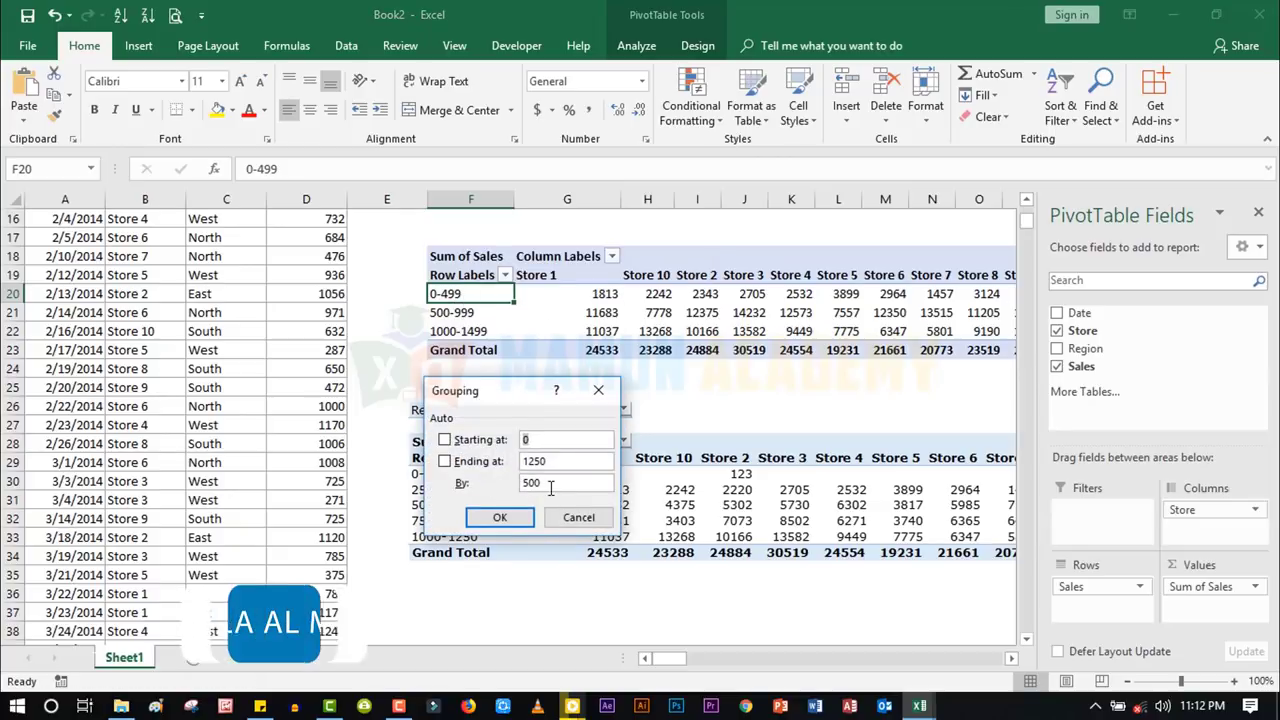
type("25")
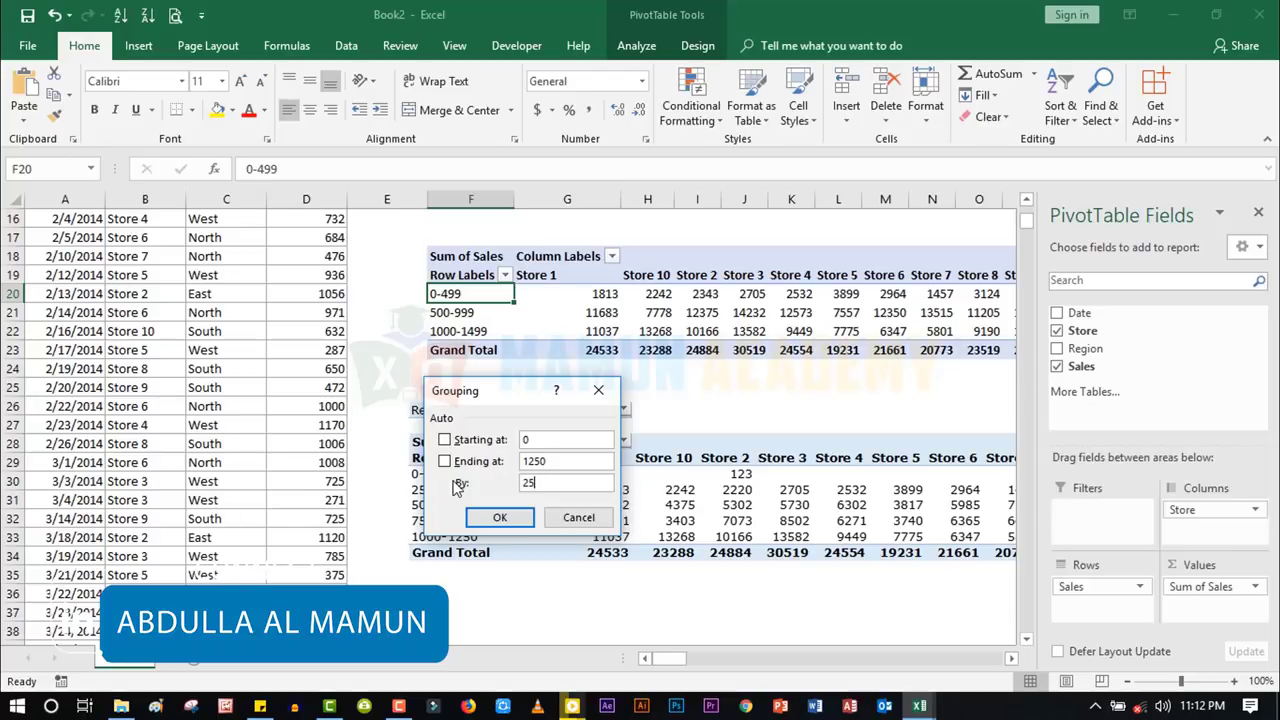
type("0")
left_click(499, 517)
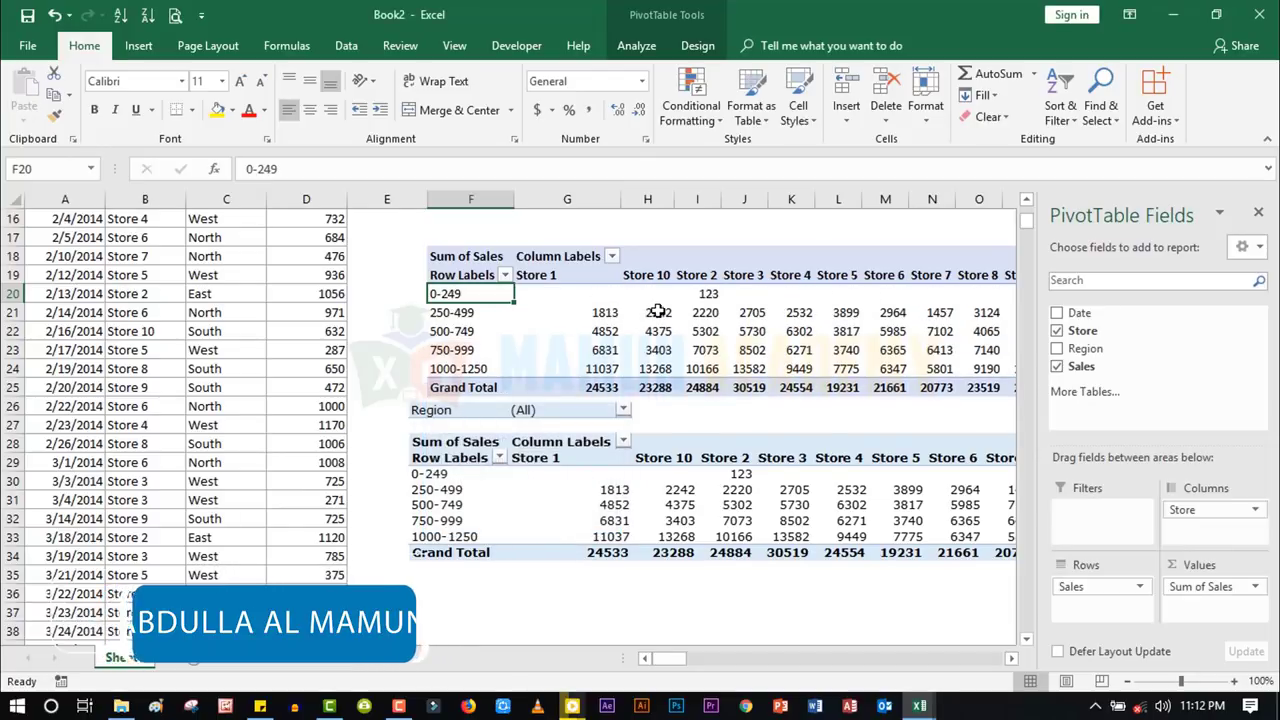
- Nudge the reference pivot picture into alignment beneath the new pivot
right_click(658, 312)
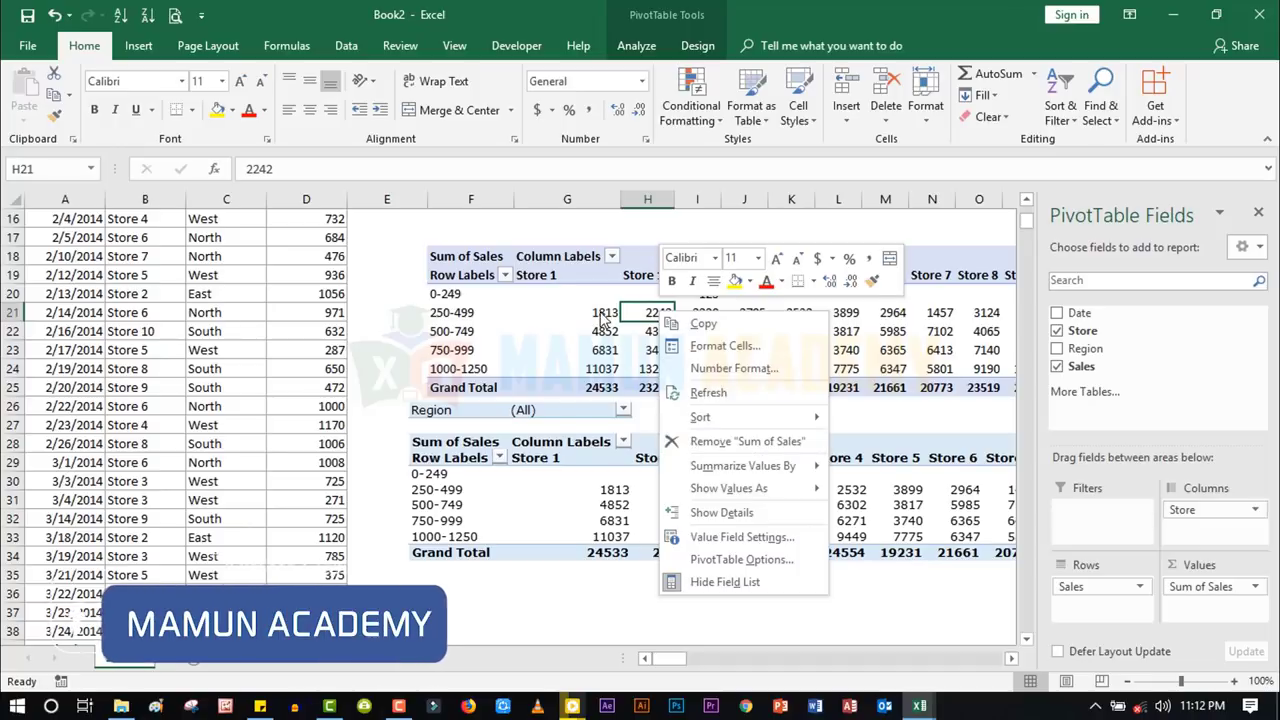
key("Escape")
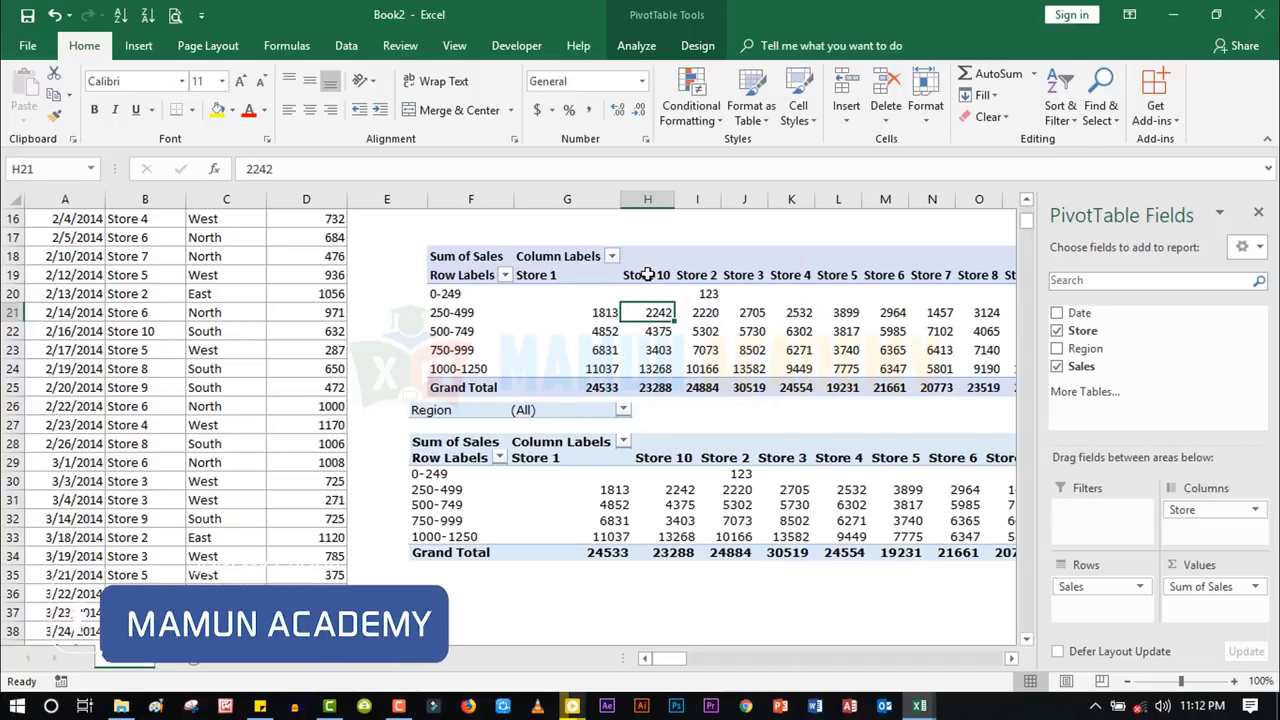
left_click(648, 274)
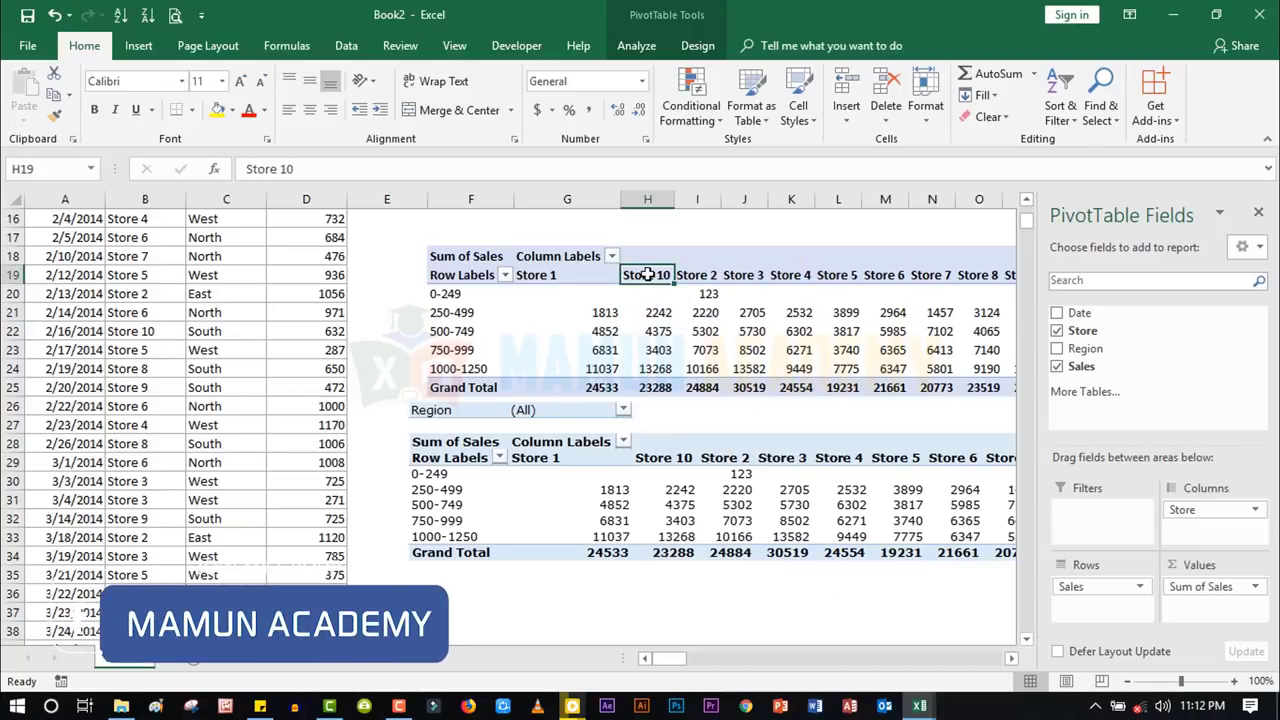
left_click(482, 440)
left_click_drag(482, 440, 500, 442)
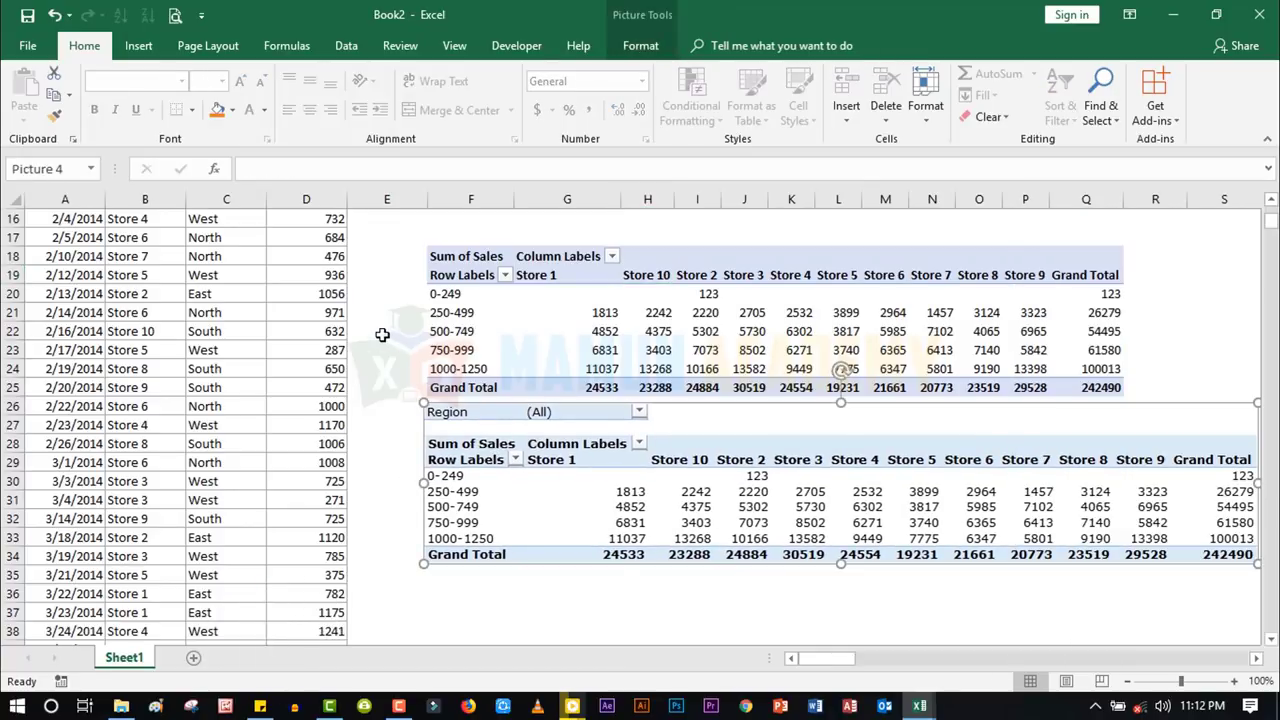
- Select the Store 1 through Store 4 headers, then scroll the sheet back toward column A
left_click(382, 334)
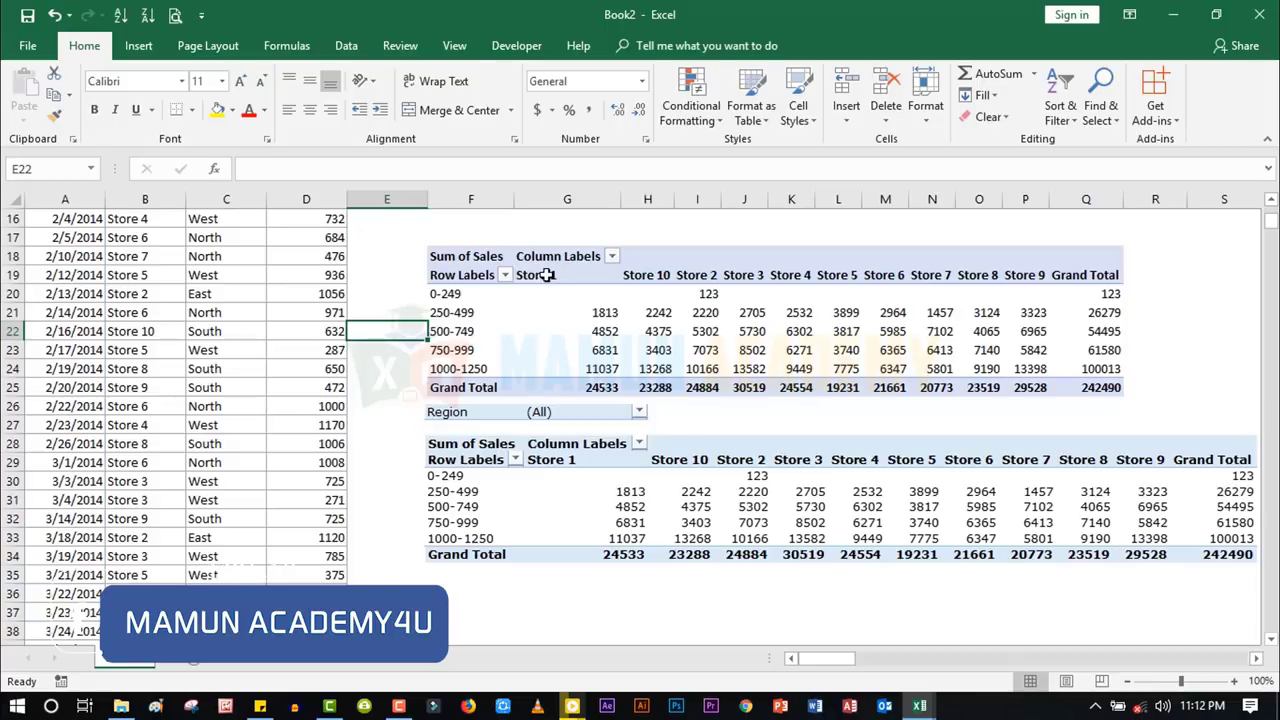
left_click_drag(545, 275, 813, 274)
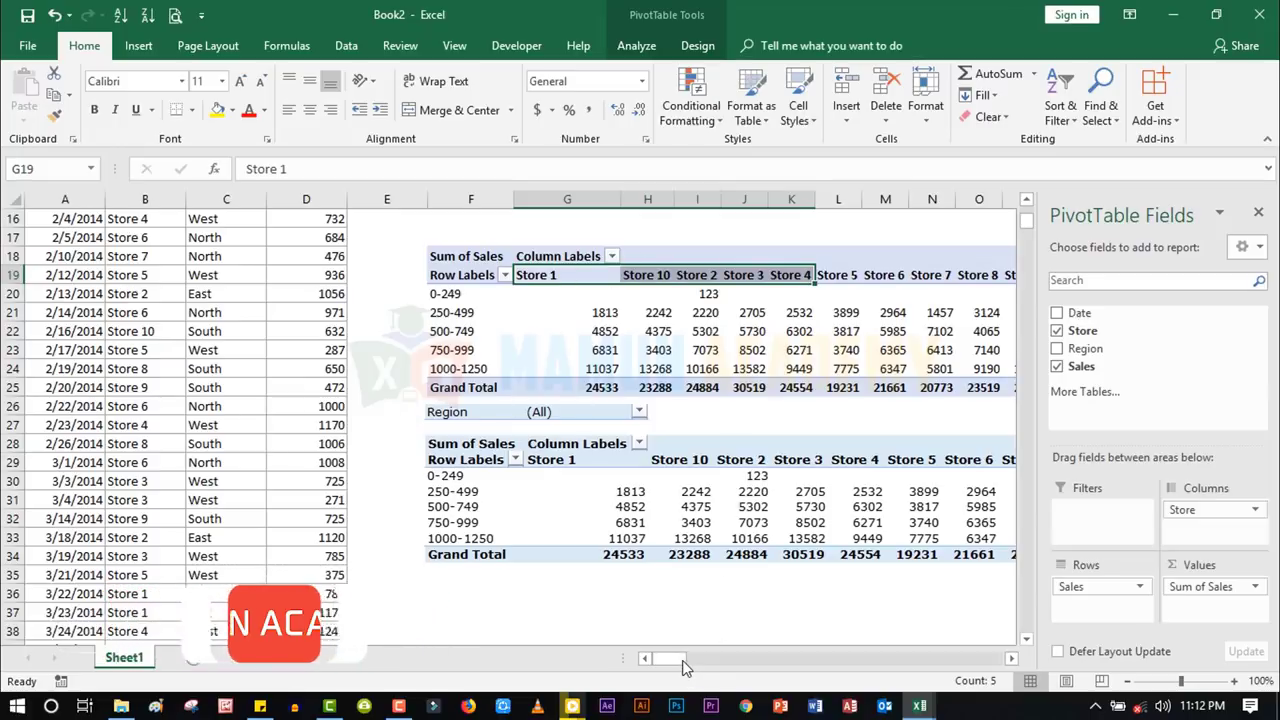
scroll(723, 663, "right", 2)
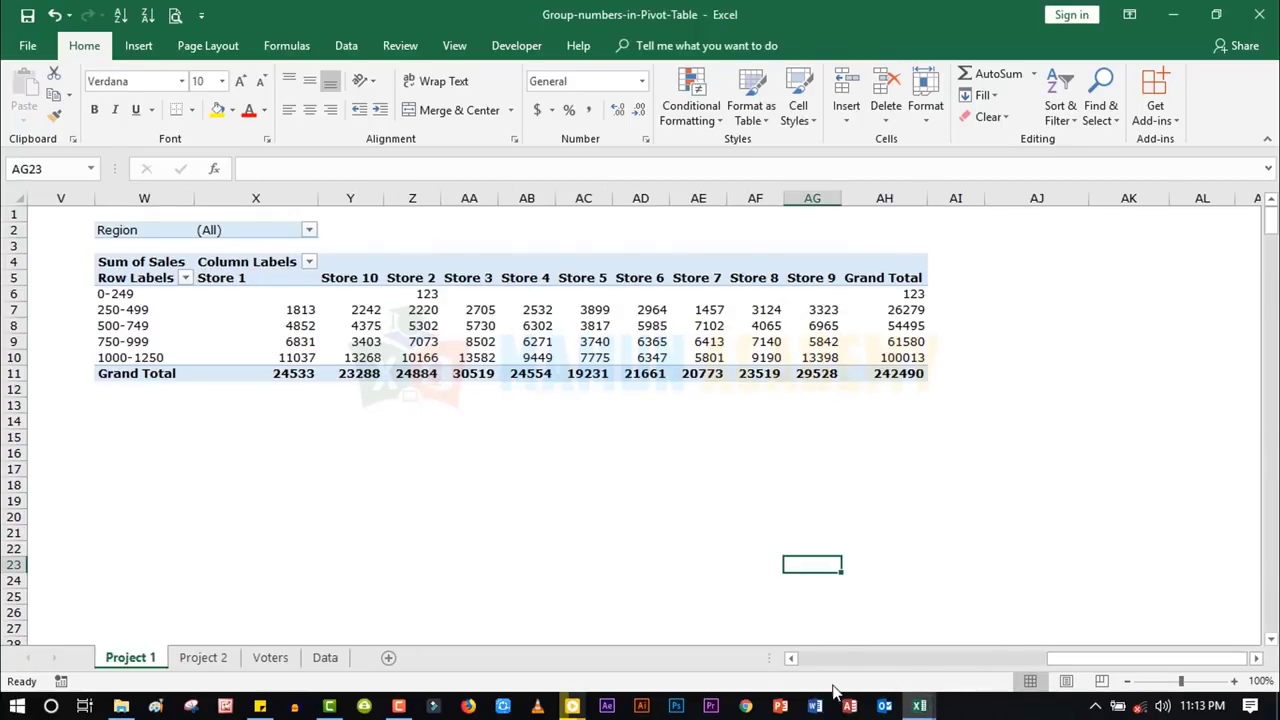
left_click_drag(1180, 658, 1001, 650)
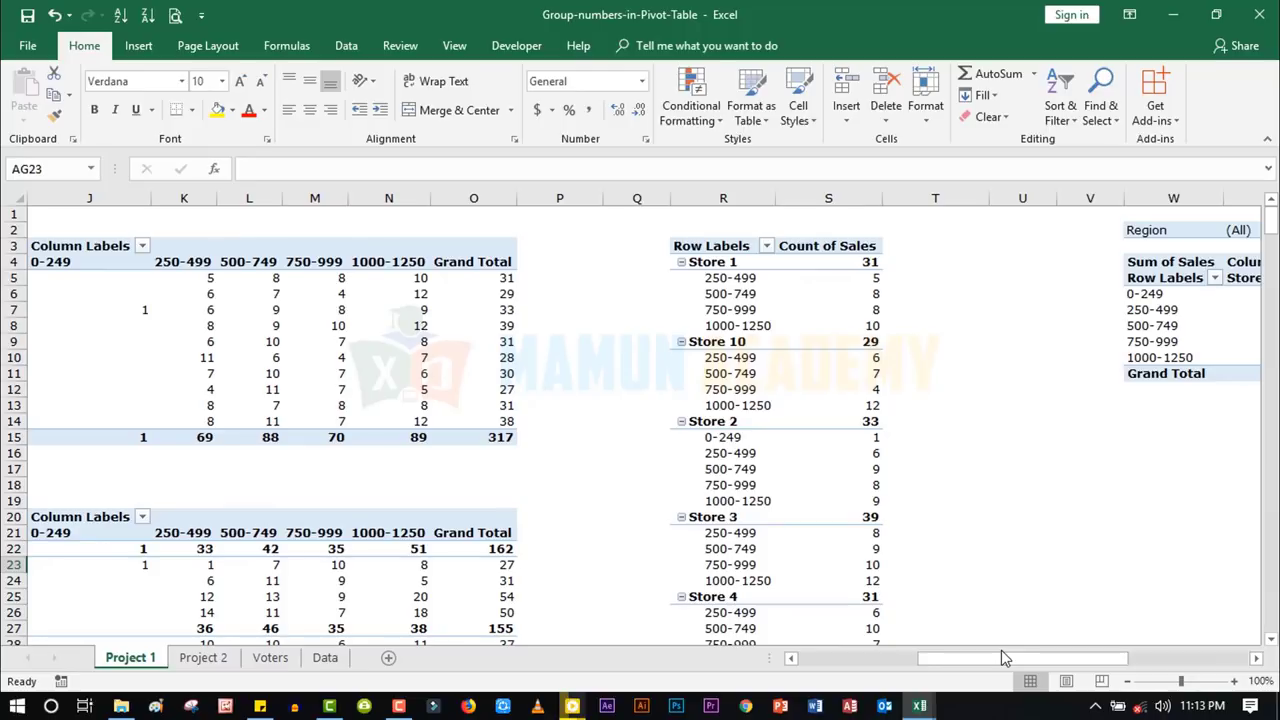